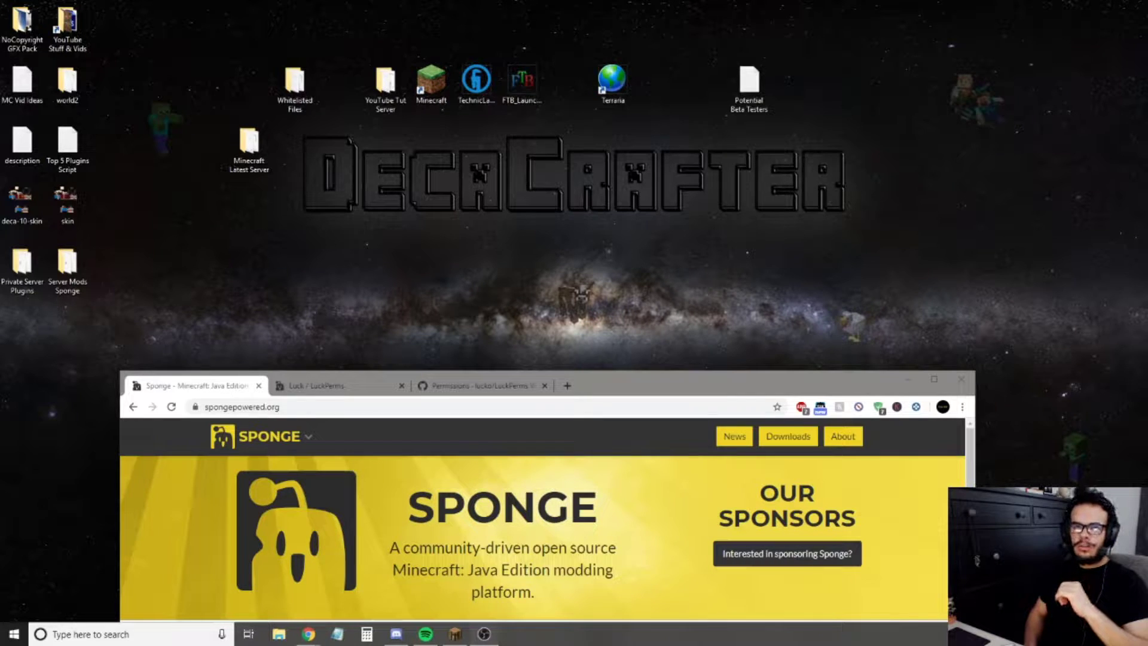
- Download the recommended SpongeForge build 1.12.2-2838-7.2.0 from the Sponge website's stable downloads for Minecraft 1.12.2 and keep the file
{"action": "left_click_drag", "start_coordinate": [726, 378], "coordinate": [764, 65]}
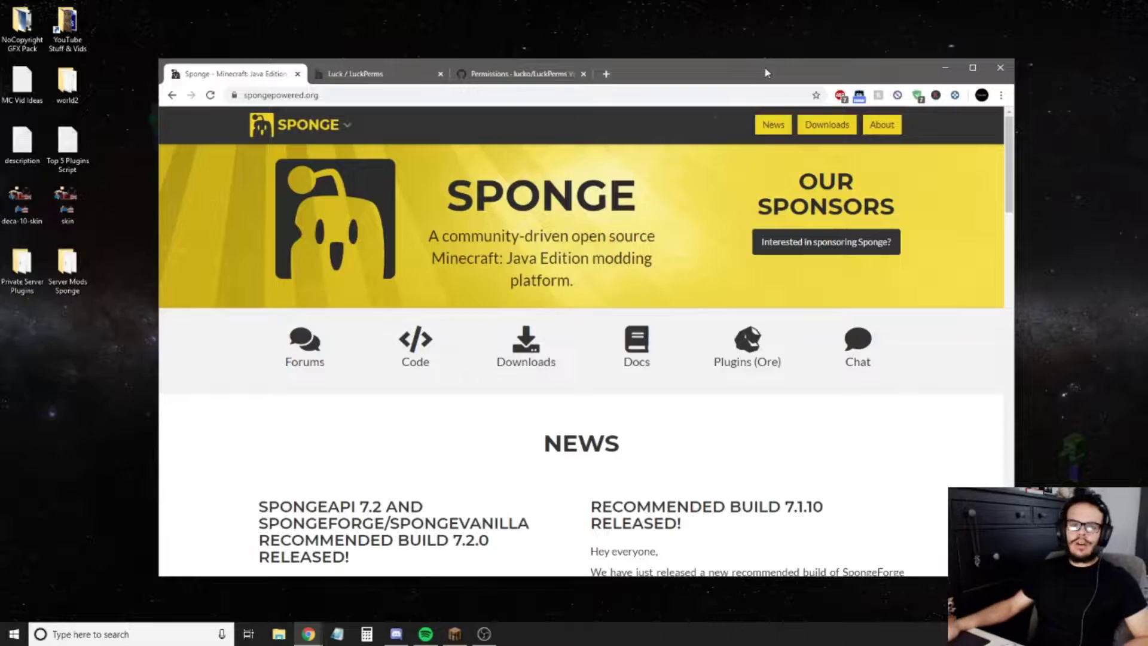
{"action": "left_click", "coordinate": [495, 317]}
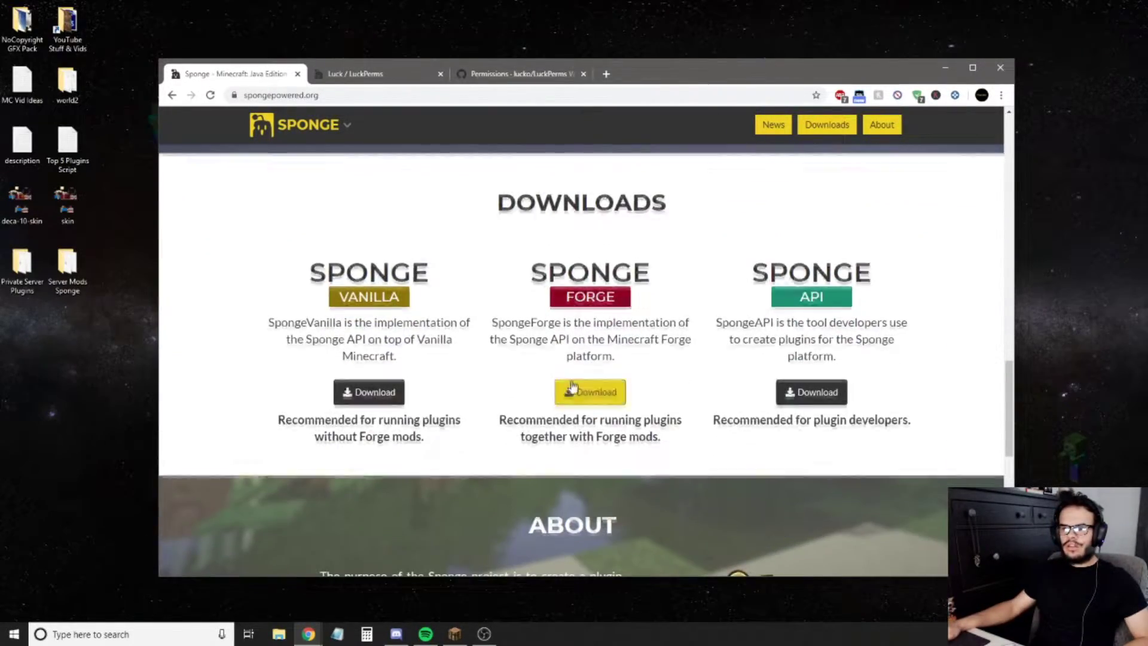
{"action": "scroll", "coordinate": [552, 405], "scroll_direction": "up", "scroll_amount": 15}
{"action": "left_click", "coordinate": [529, 363]}
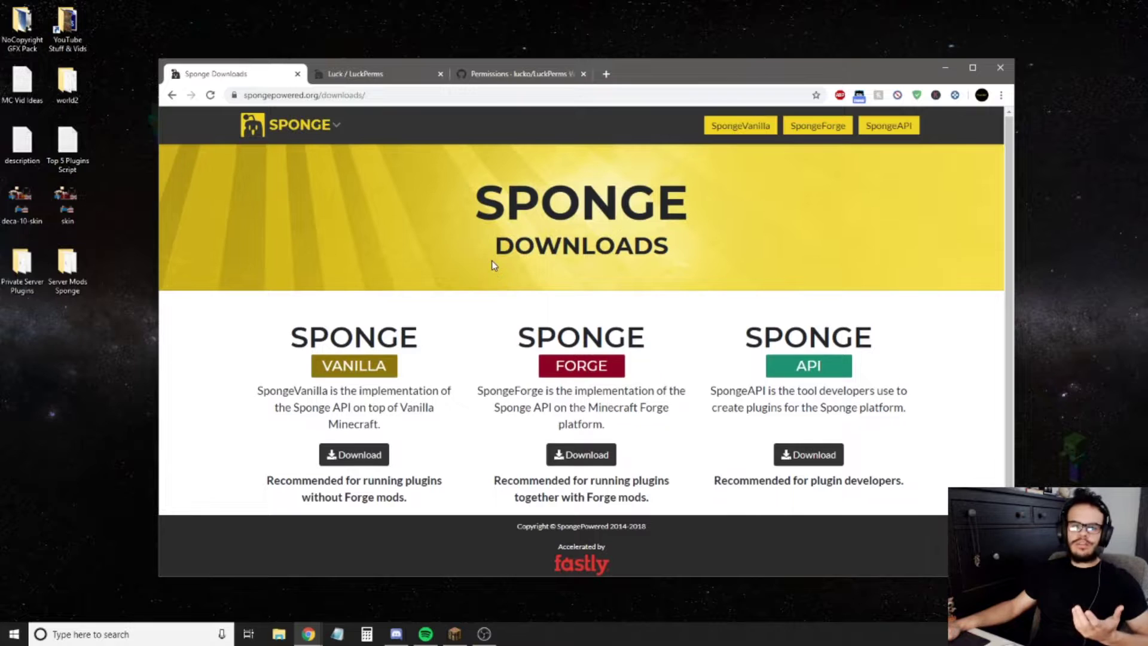
{"action": "left_click", "coordinate": [568, 462]}
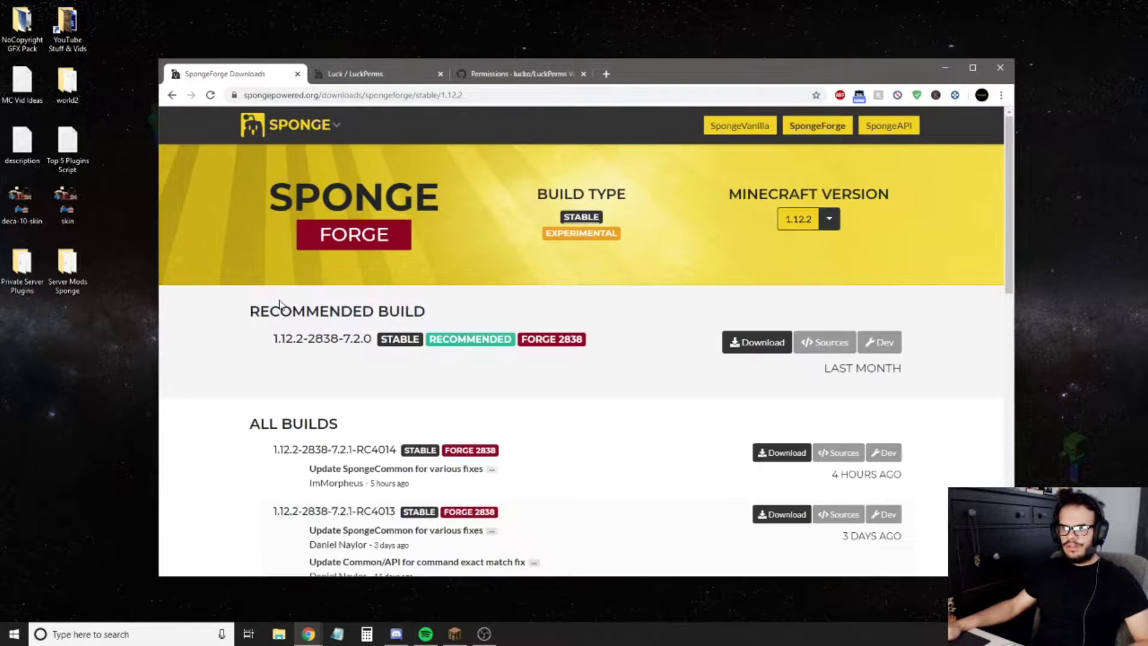
{"action": "left_click", "coordinate": [741, 344]}
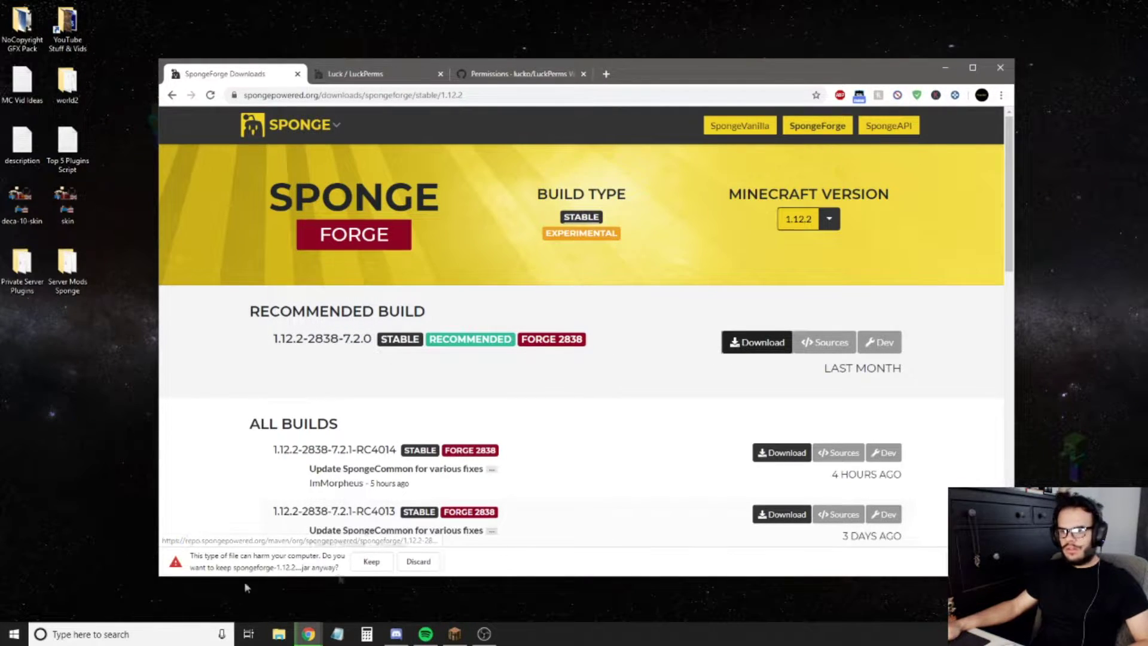
{"action": "left_click", "coordinate": [366, 563]}
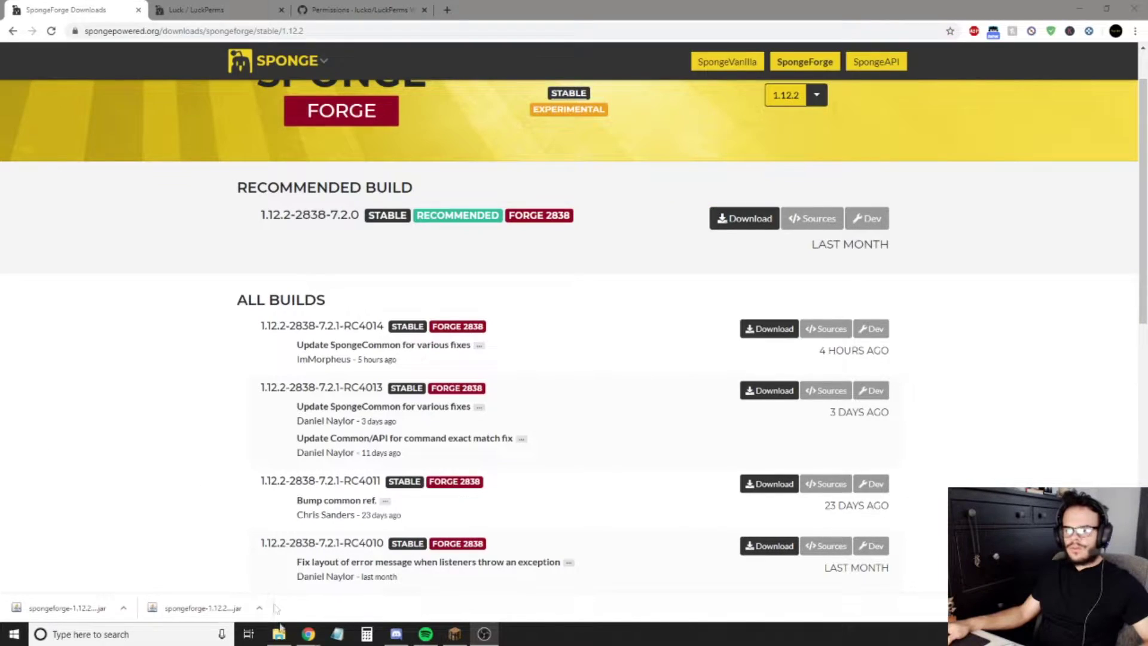
- Bring up the Downloads folder in File Explorer and minimize the browser to uncover the desktop icons
{"action": "left_click", "coordinate": [279, 633]}
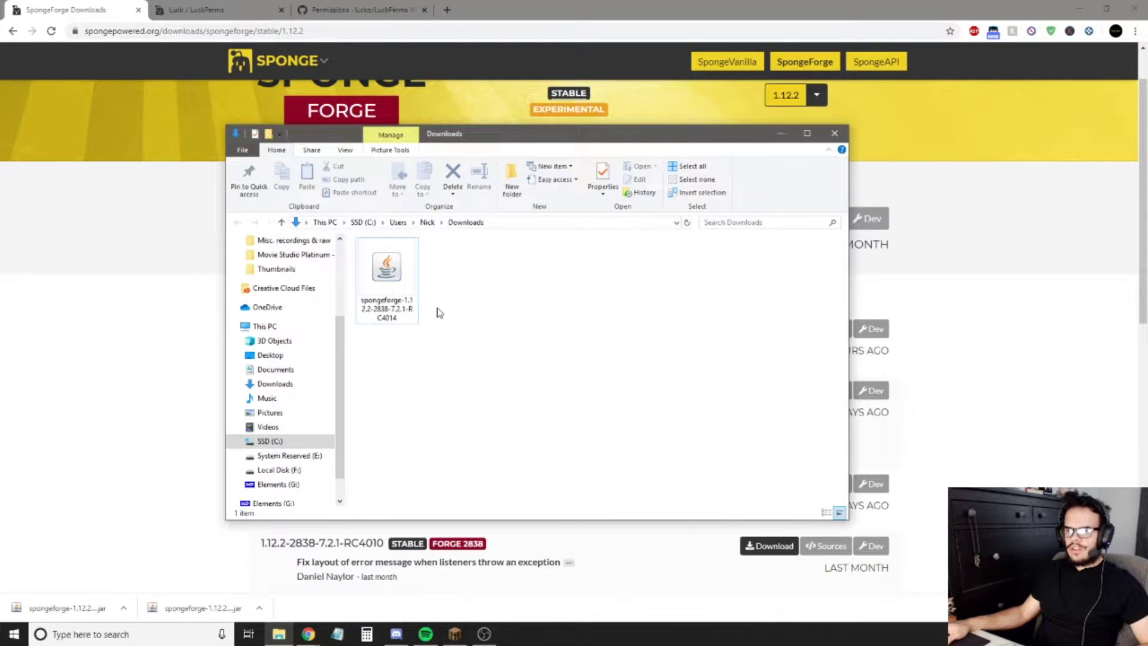
{"action": "left_click_drag", "start_coordinate": [578, 134], "coordinate": [832, 155]}
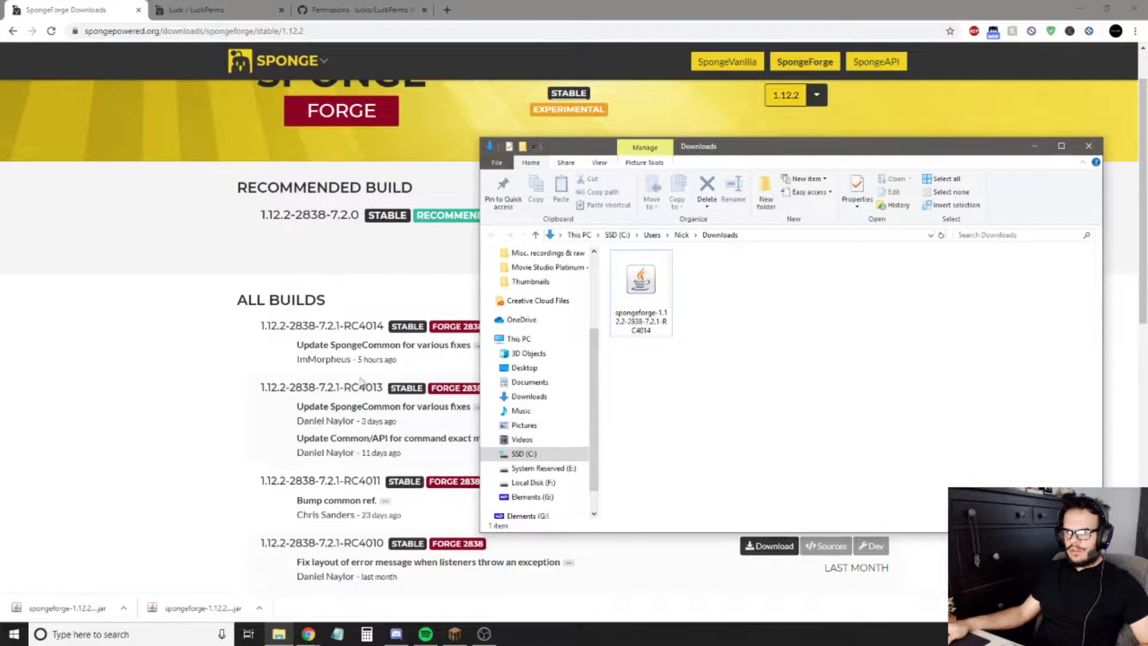
{"action": "left_click_drag", "start_coordinate": [757, 154], "coordinate": [490, 251]}
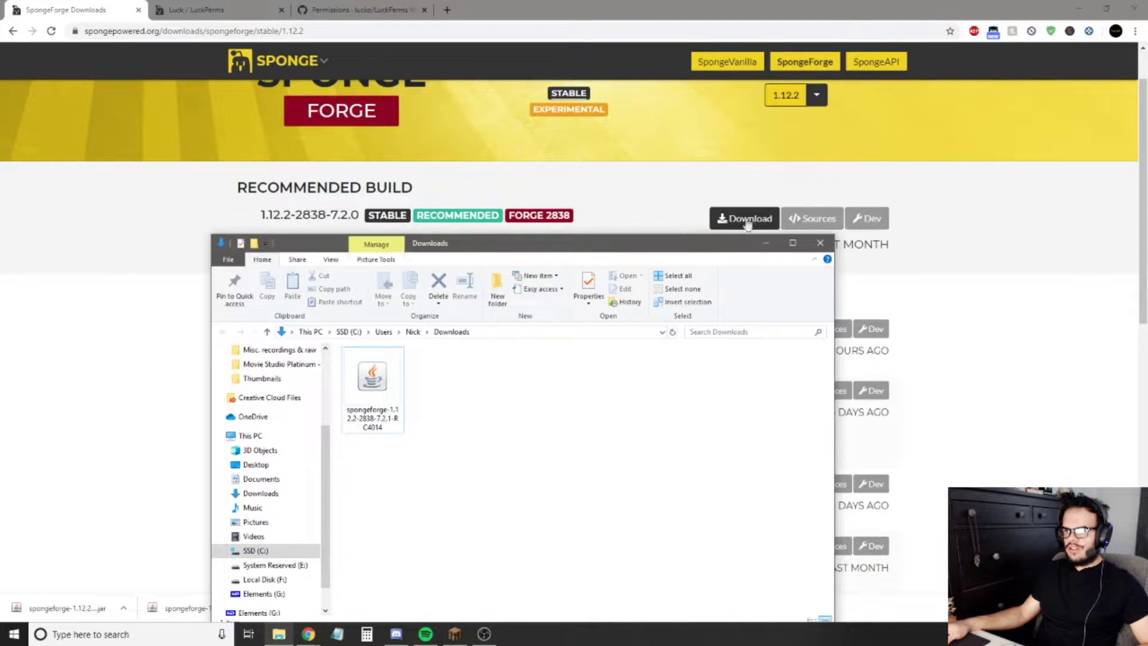
{"action": "left_click_drag", "start_coordinate": [609, 250], "coordinate": [661, 136]}
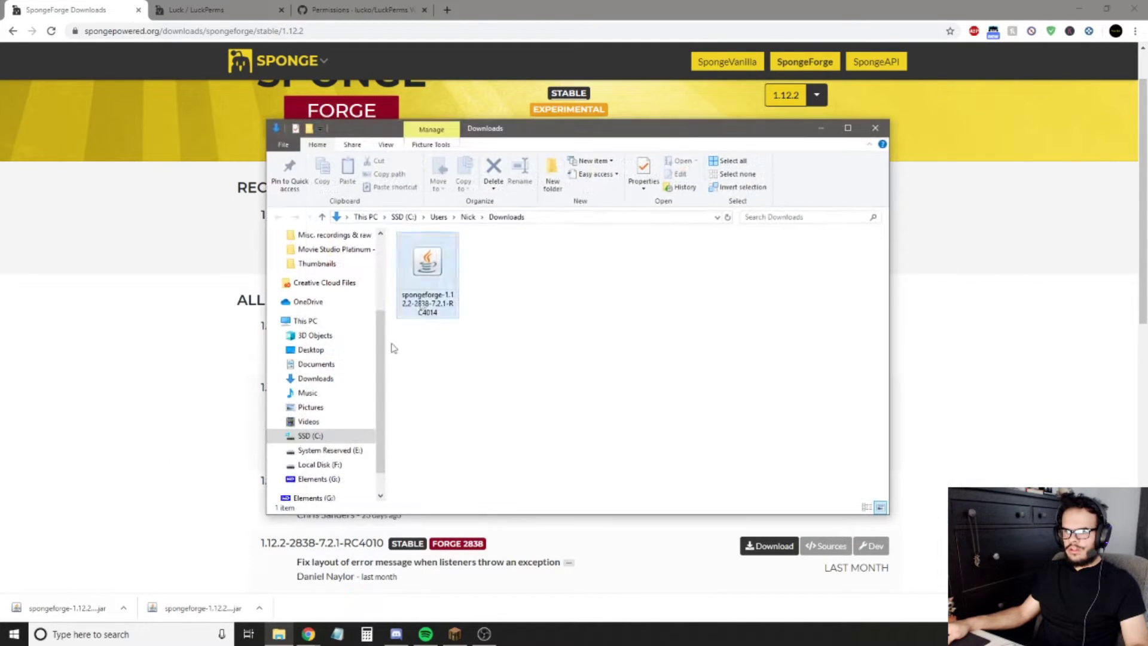
{"action": "left_click_drag", "start_coordinate": [768, 119], "coordinate": [828, 98]}
{"action": "left_click", "coordinate": [1079, 8]}
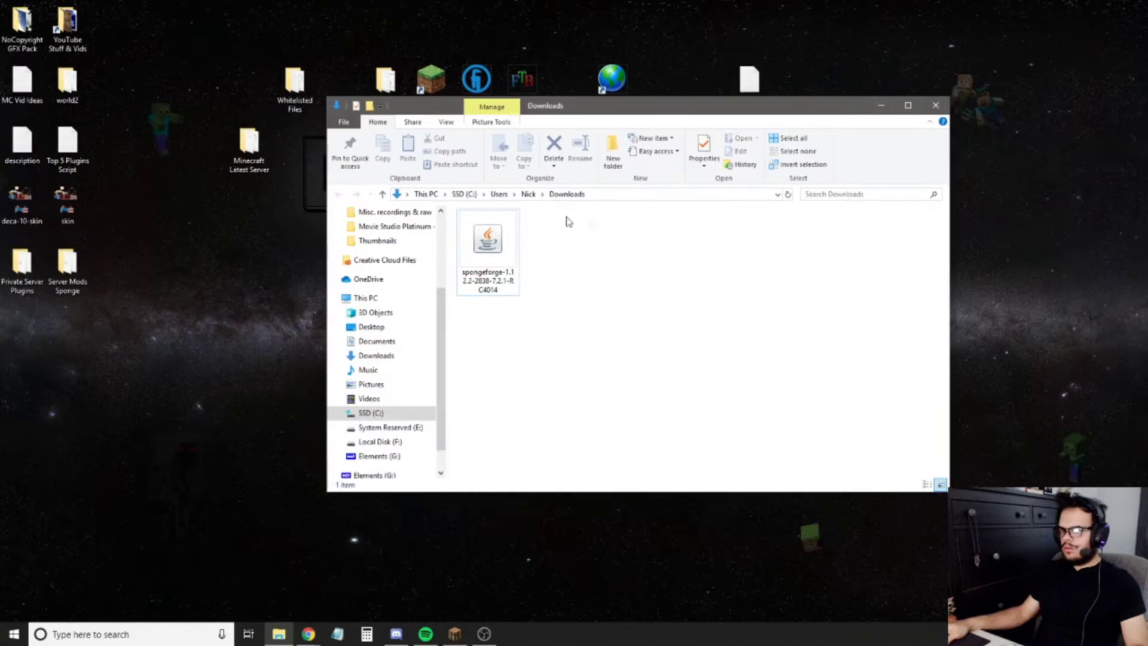
{"action": "left_click_drag", "start_coordinate": [661, 102], "coordinate": [733, 106]}
- Move spongeforge-1.12.2-2838-7.2.1-RC4014 from Downloads into the mods folder of YouTube Tut Server
{"action": "double_click", "coordinate": [393, 86]}
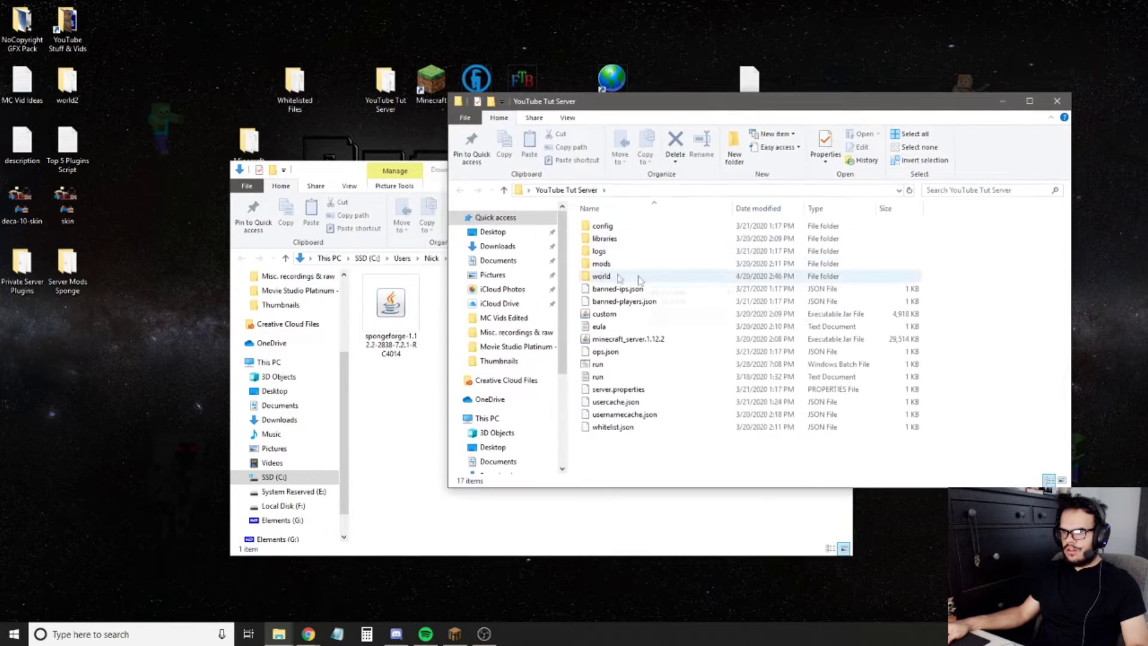
{"action": "double_click", "coordinate": [601, 264]}
{"action": "left_click_drag", "start_coordinate": [389, 323], "coordinate": [680, 263]}
{"action": "left_click", "coordinate": [649, 320]}
- Launch the server with the run batch file in YouTube Tut Server, shut it down with the stop command and close its console
{"action": "left_click", "coordinate": [460, 190]}
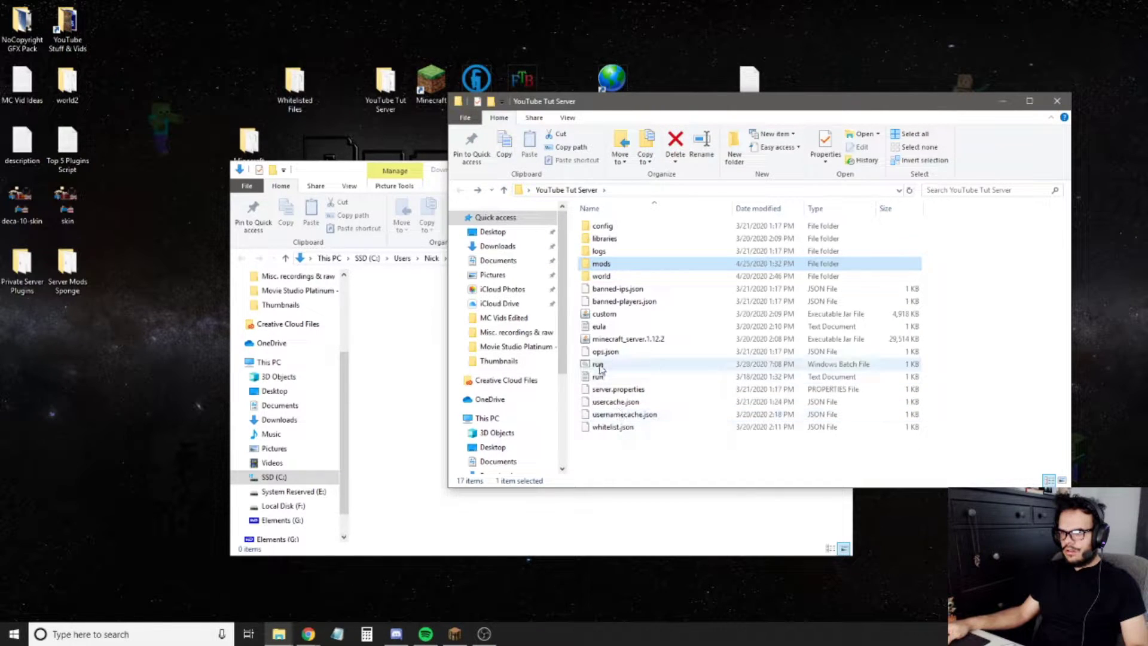
{"action": "double_click", "coordinate": [597, 364]}
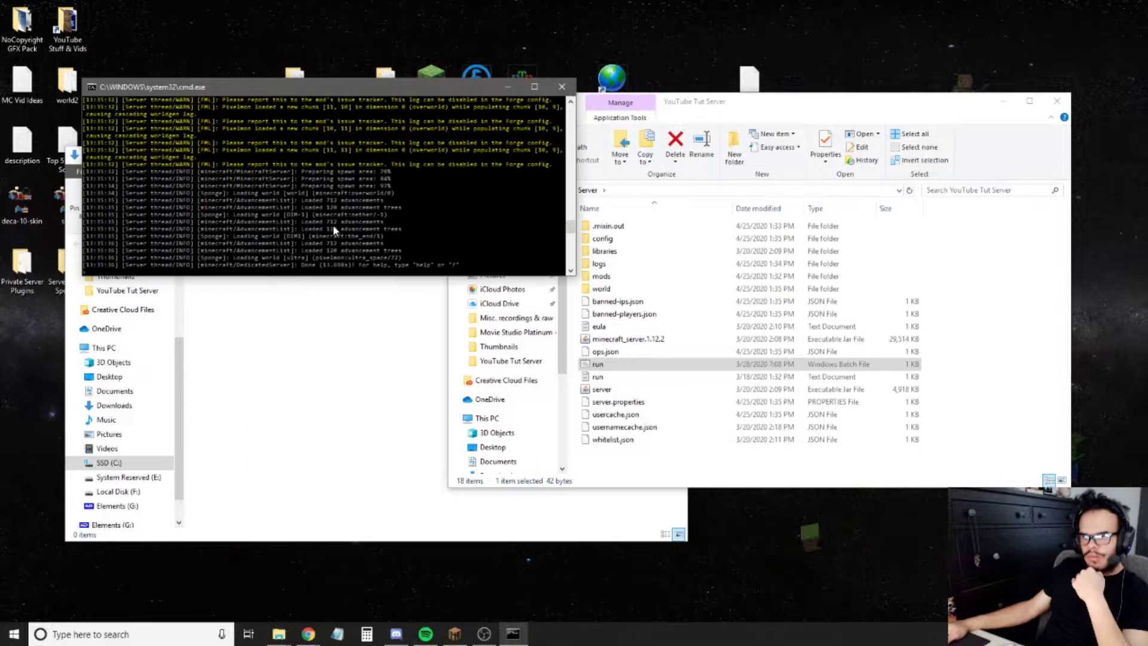
{"action": "type", "text": "stop"}
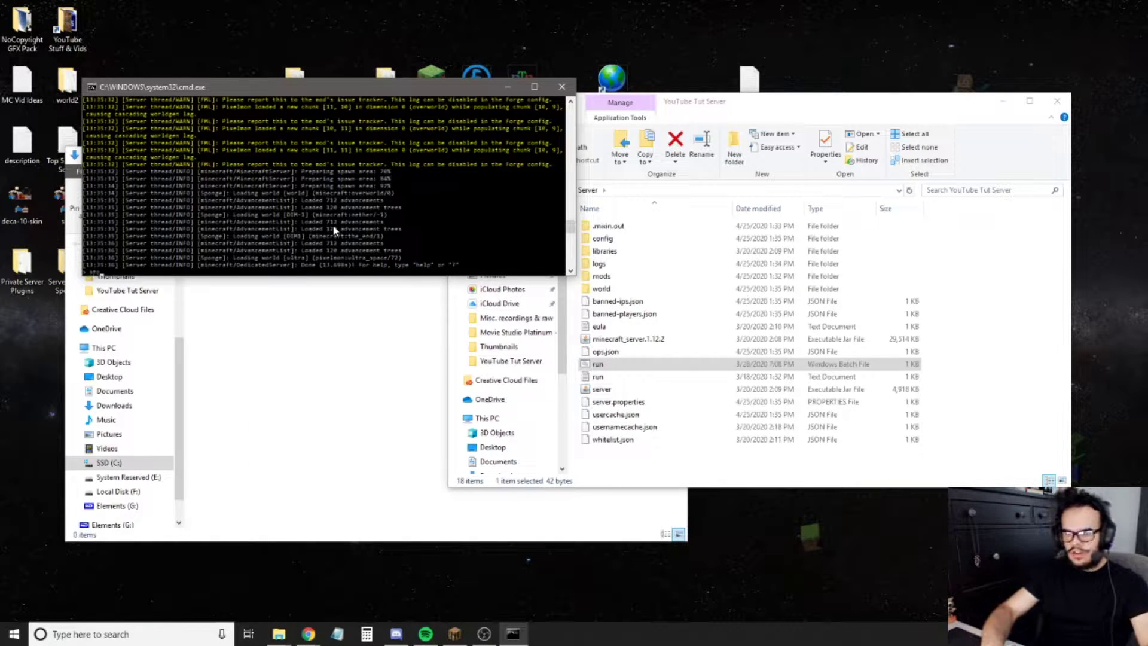
{"action": "key", "text": "Return"}
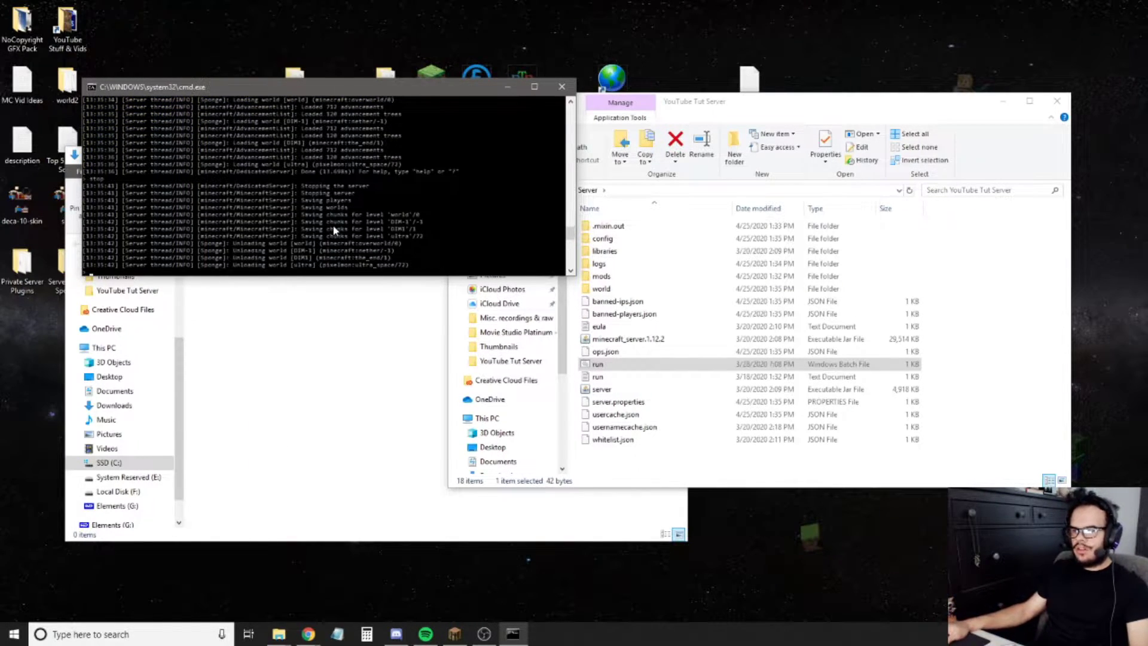
{"action": "key", "text": "Return"}
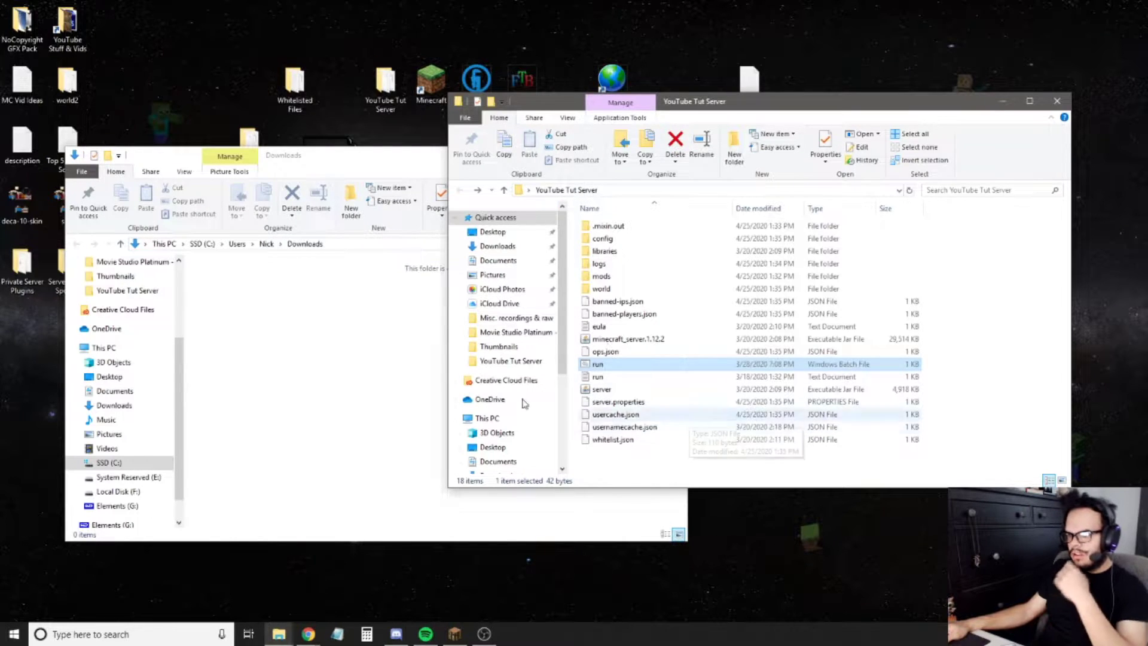
- Switch back to Chrome and open the Ore plugin repository from the SpongeForge downloads page
{"action": "left_click", "coordinate": [344, 355]}
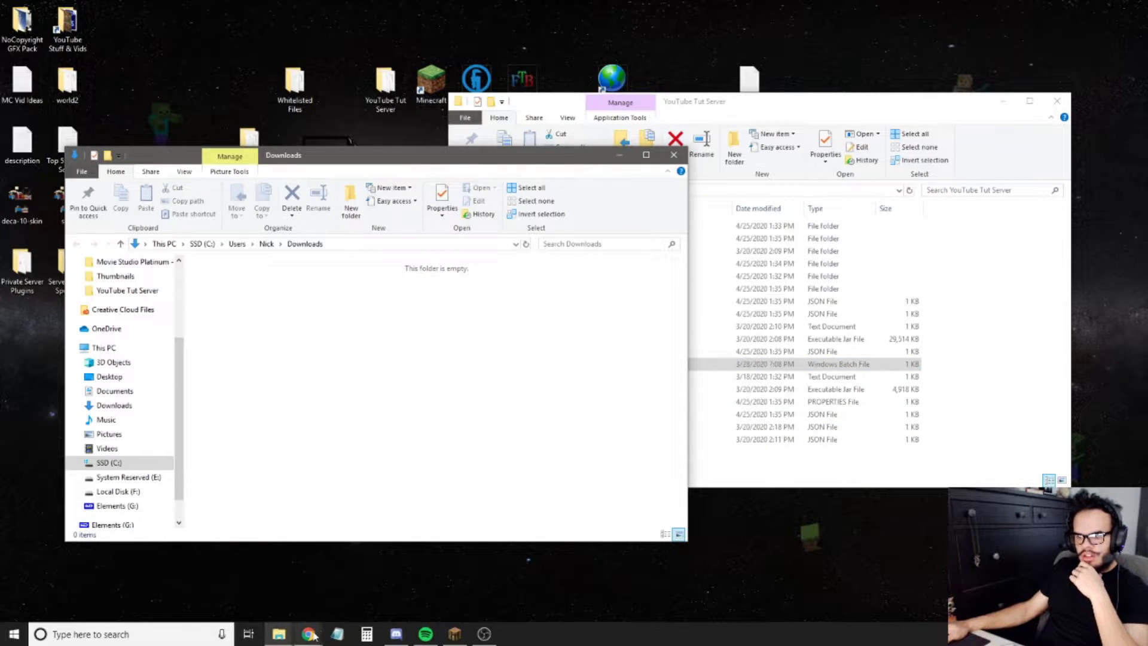
{"action": "mouse_move", "coordinate": [308, 634]}
{"action": "left_click", "coordinate": [357, 577]}
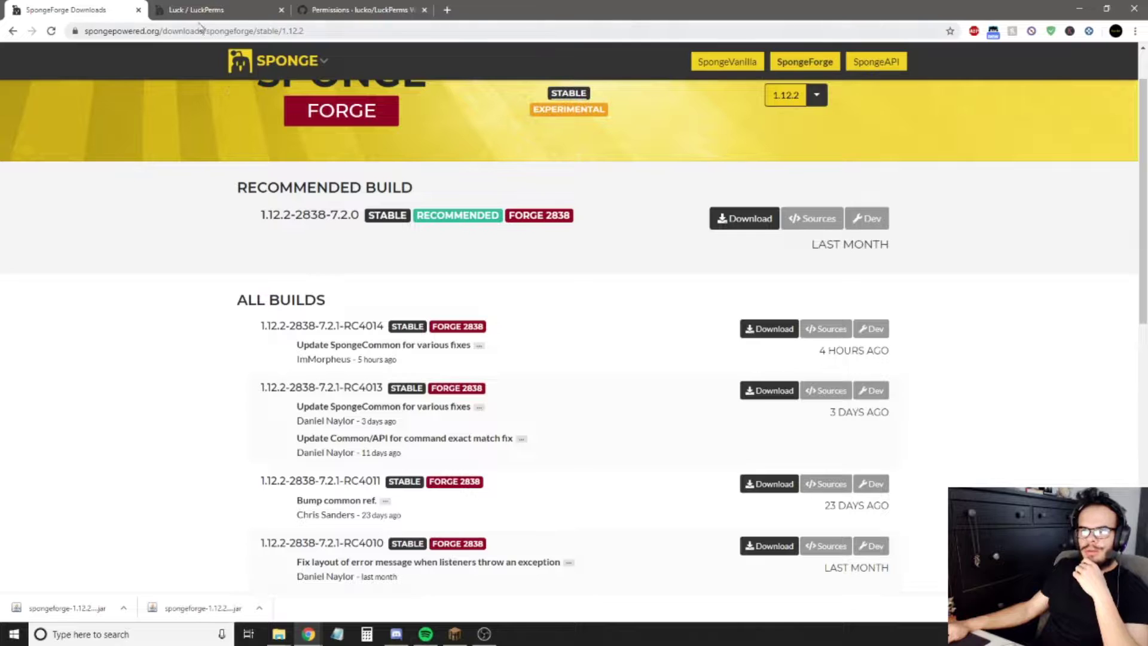
{"action": "scroll", "coordinate": [186, 345], "scroll_direction": "up", "scroll_amount": 1}
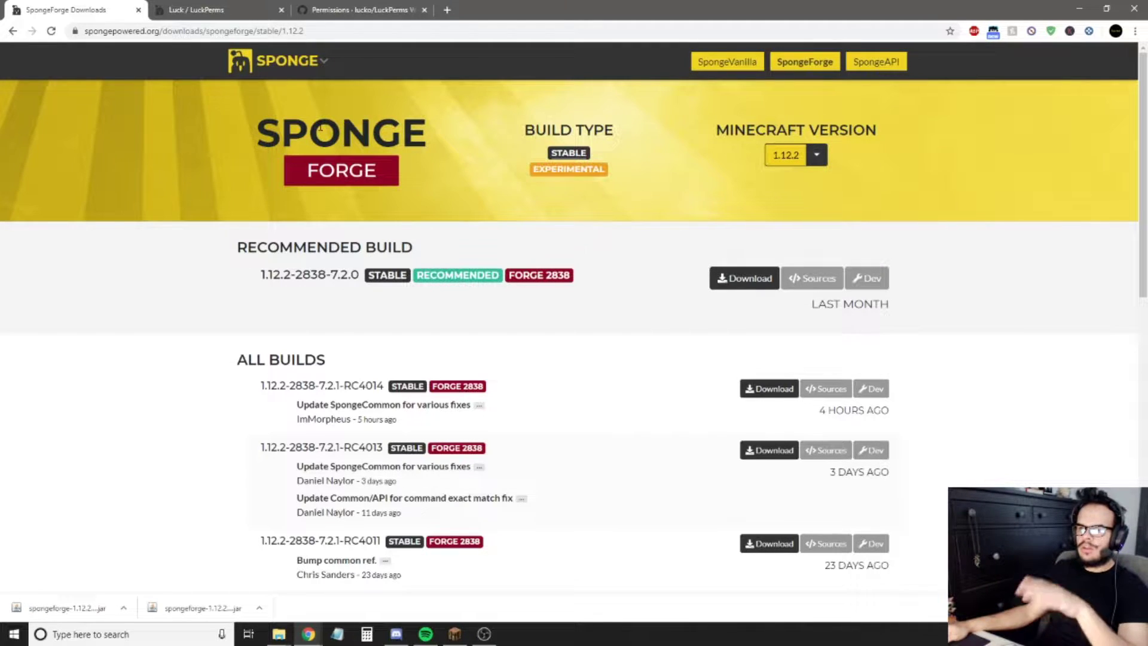
{"action": "mouse_move", "coordinate": [293, 60]}
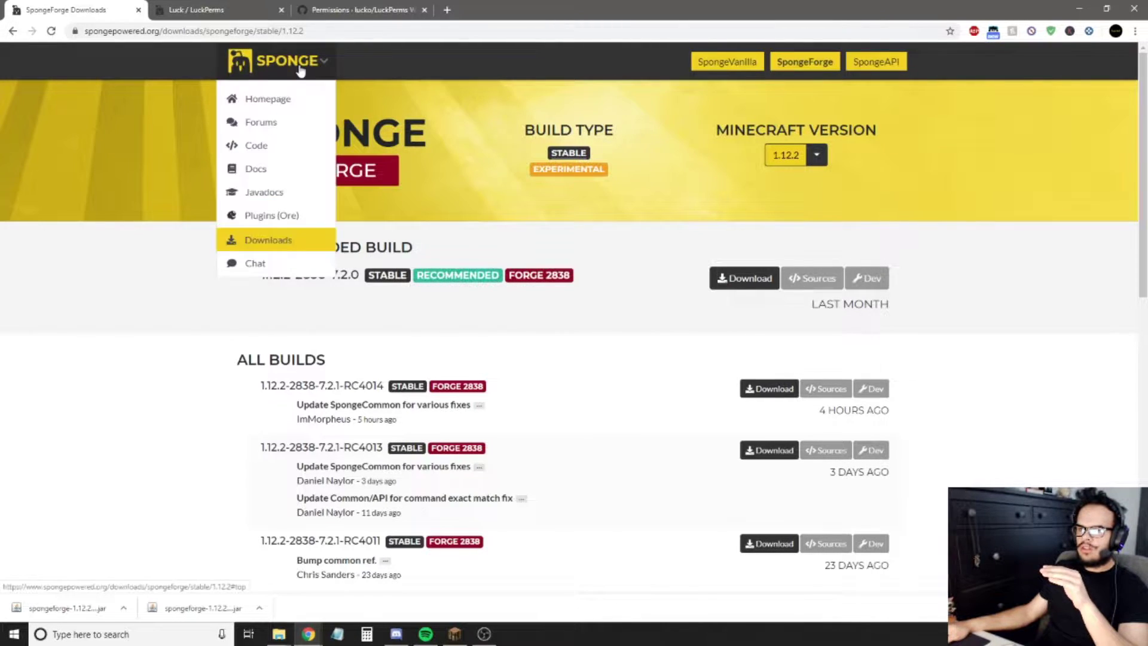
{"action": "left_click", "coordinate": [250, 218]}
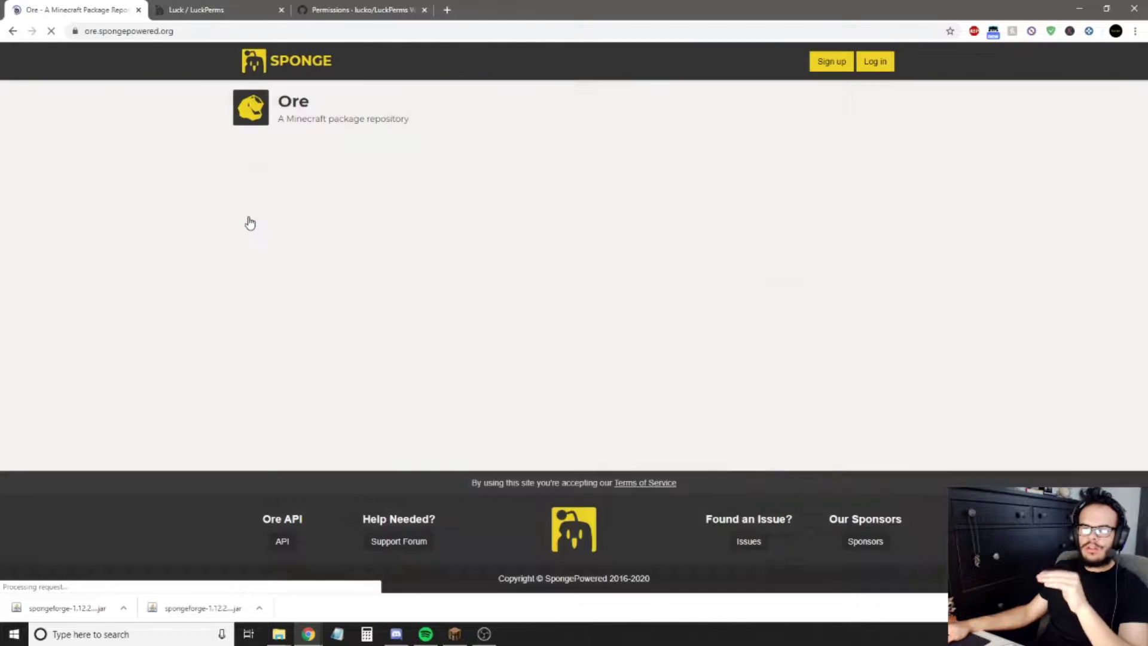
- Look through the Ore plugin list and the LuckPerms plugin page
{"action": "scroll", "coordinate": [301, 320], "scroll_direction": "down", "scroll_amount": 4}
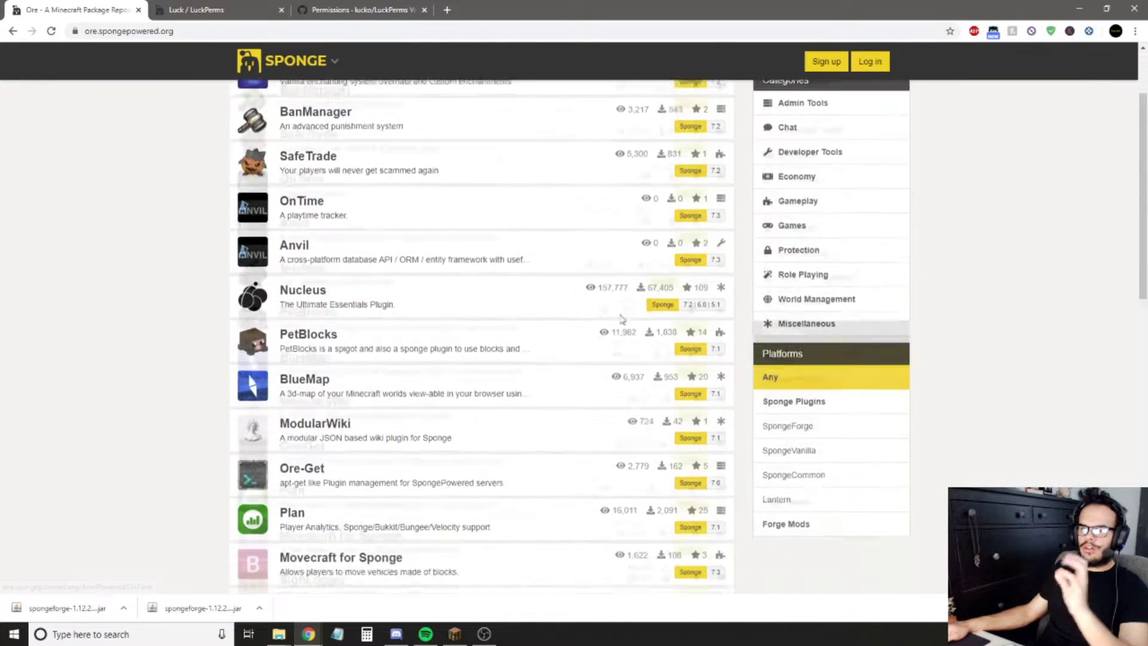
{"action": "left_click", "coordinate": [254, 8]}
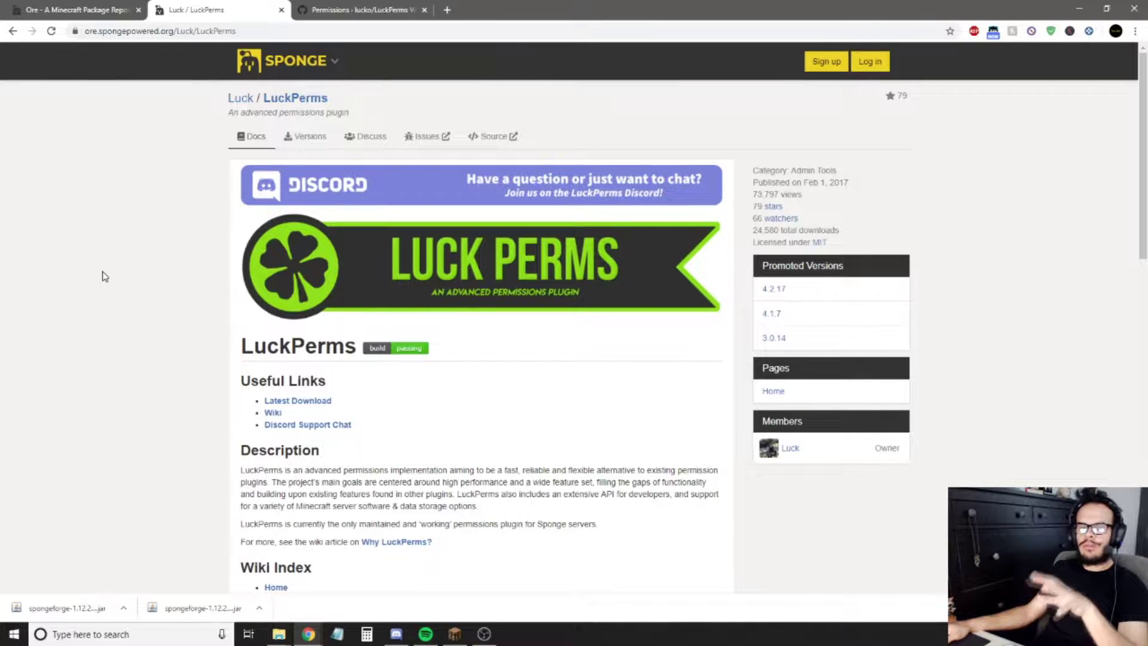
{"action": "left_click", "coordinate": [23, 10]}
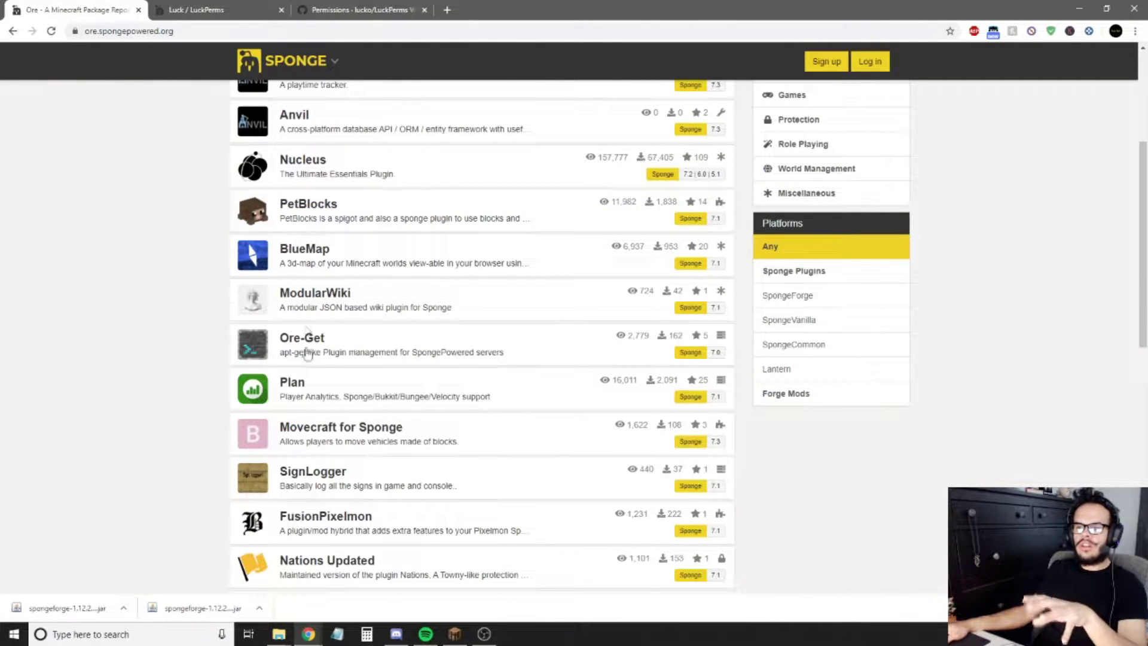
{"action": "scroll", "coordinate": [261, 406], "scroll_direction": "down", "scroll_amount": 8}
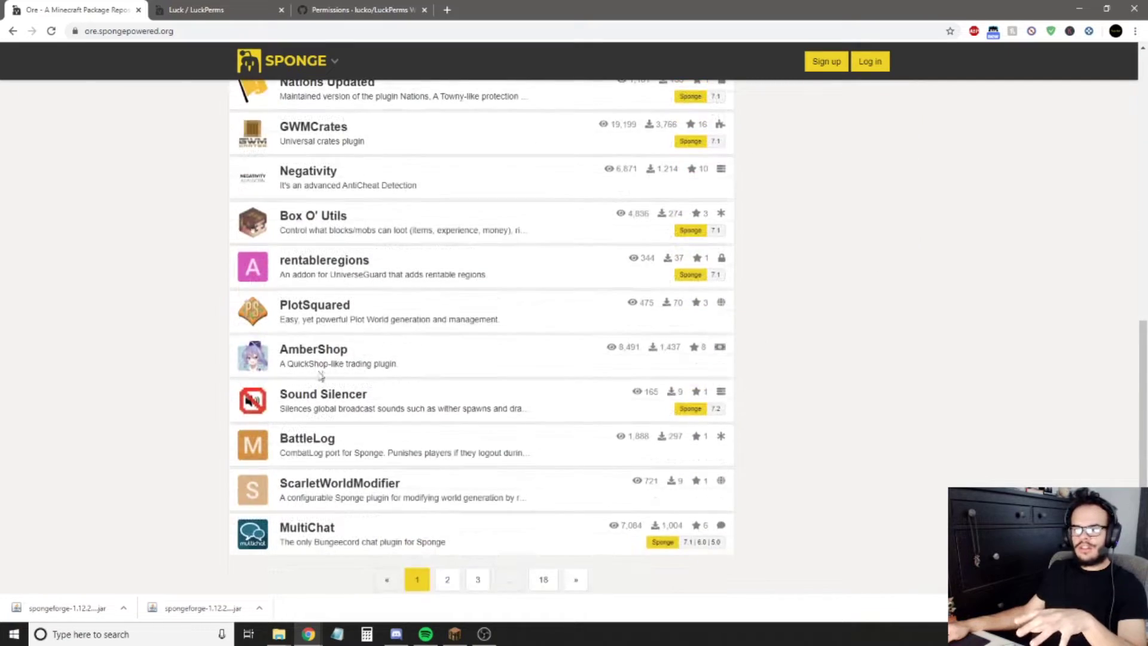
{"action": "scroll", "coordinate": [344, 417], "scroll_direction": "up", "scroll_amount": 6}
{"action": "scroll", "coordinate": [345, 418], "scroll_direction": "up", "scroll_amount": 5}
- Download LuckPerms release 5.0.39 from its versions list on Ore and show the downloaded file in its folder
{"action": "left_click", "coordinate": [205, 9]}
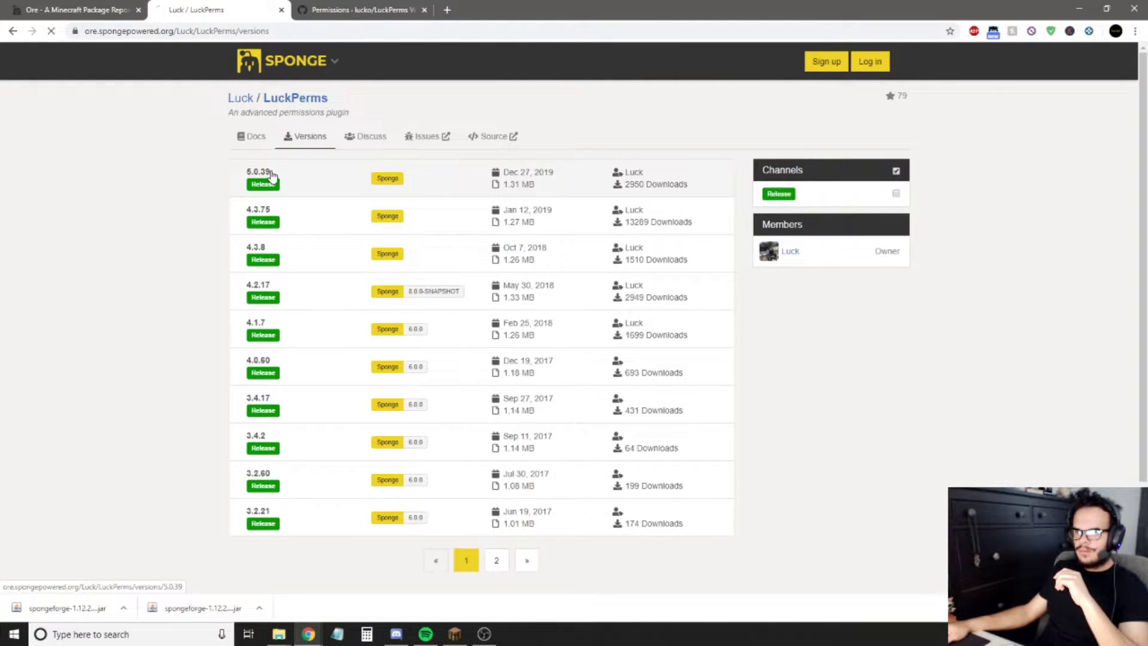
{"action": "left_click", "coordinate": [271, 173]}
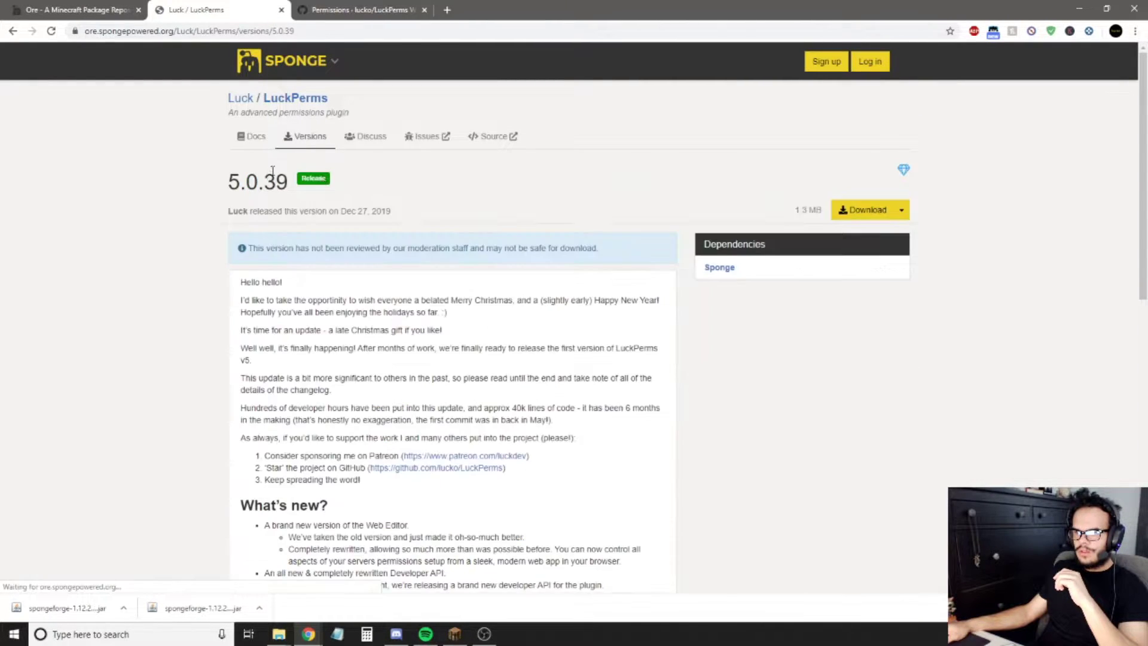
{"action": "left_click", "coordinate": [862, 210]}
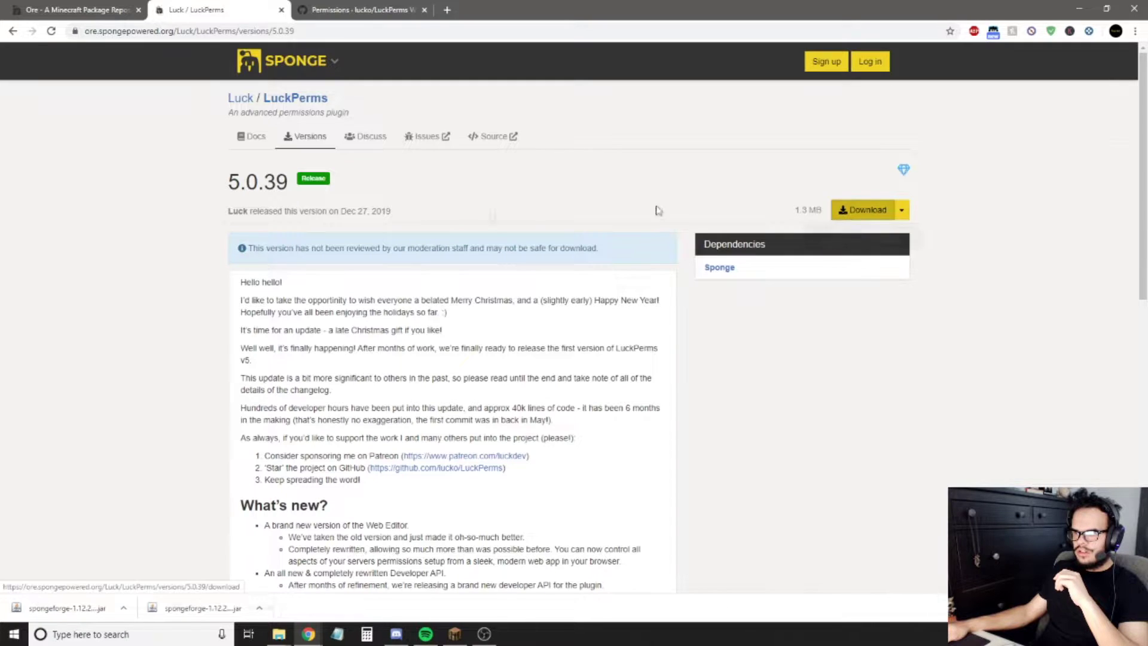
{"action": "left_click", "coordinate": [213, 608]}
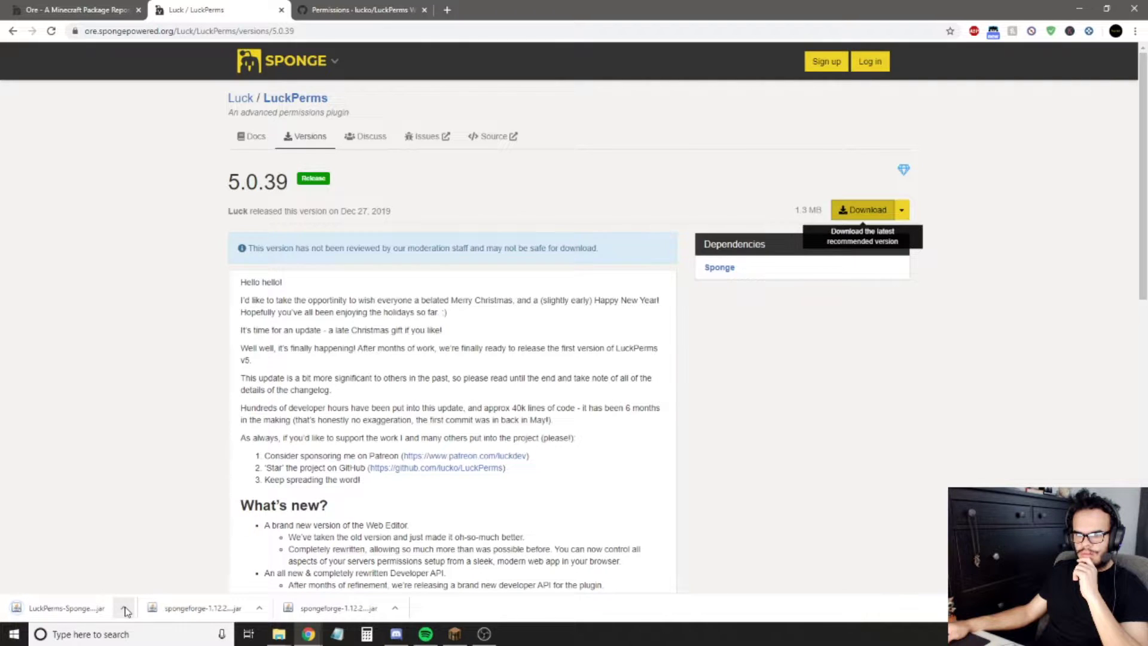
{"action": "left_click", "coordinate": [125, 610]}
{"action": "left_click", "coordinate": [146, 569]}
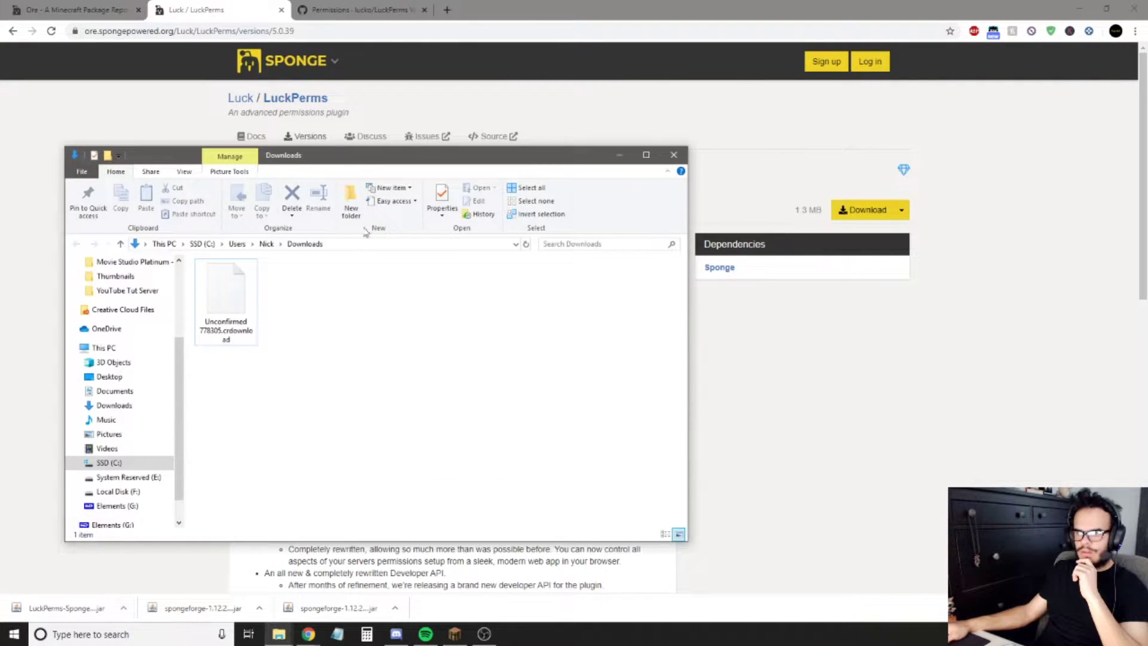
- Move LuckPerms-Sponge-5.0.39 from Downloads into the mods folder of YouTube Tut Server and open that folder to check it
{"action": "left_click_drag", "start_coordinate": [376, 162], "coordinate": [503, 147]}
{"action": "left_click", "coordinate": [654, 230]}
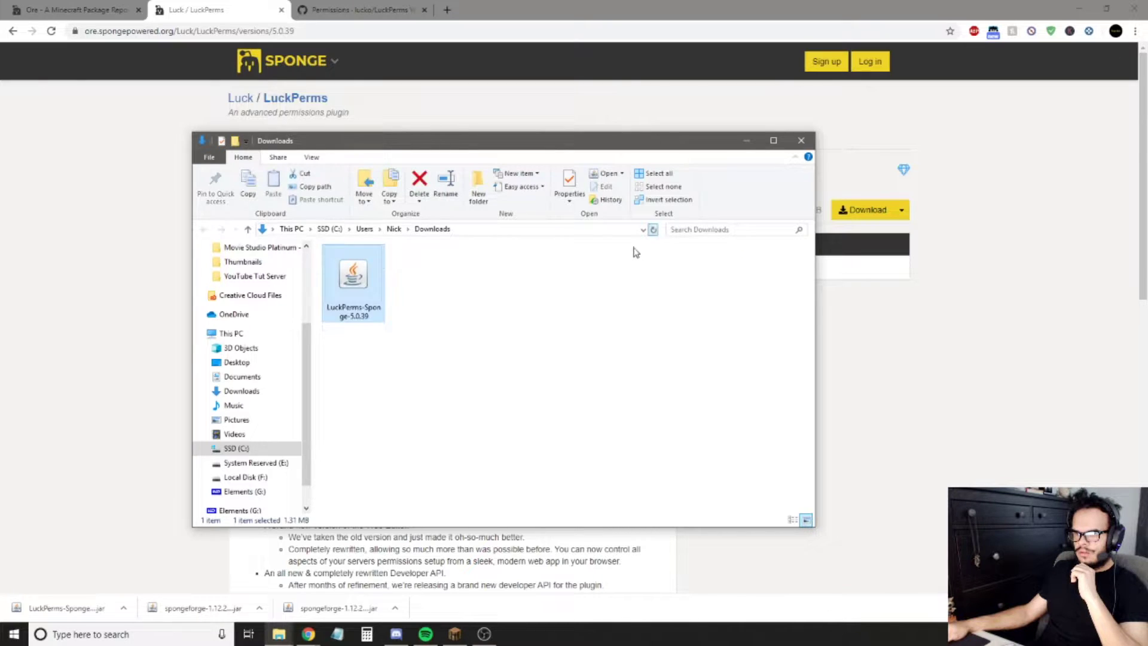
{"action": "left_click", "coordinate": [1088, 10]}
{"action": "left_click_drag", "start_coordinate": [659, 148], "coordinate": [471, 119]}
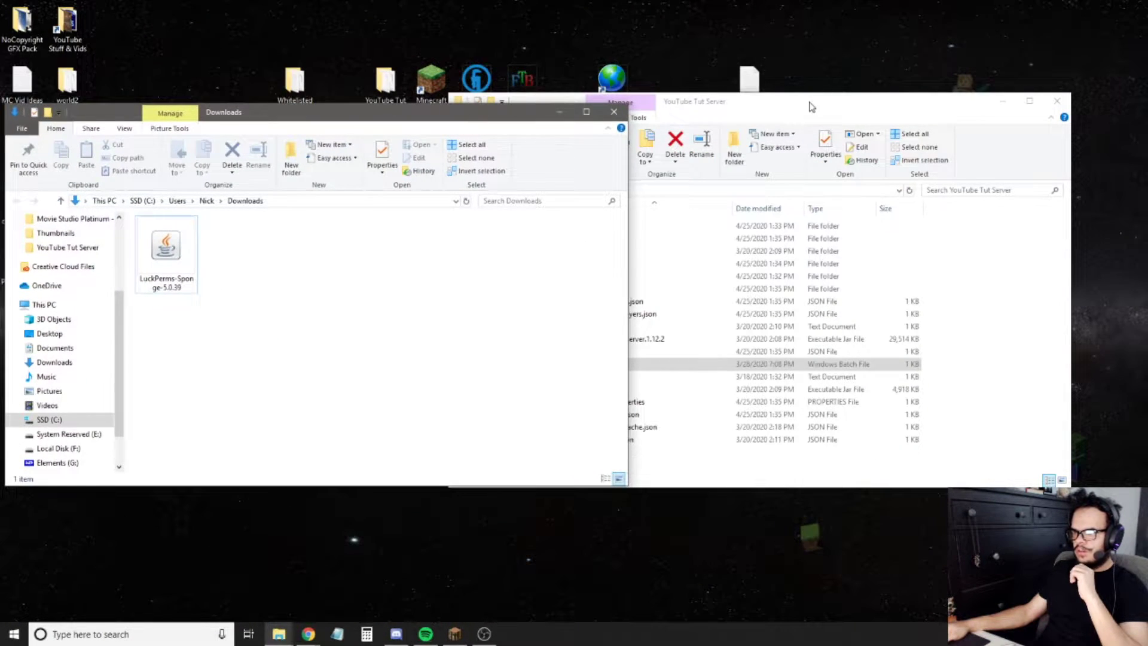
{"action": "left_click", "coordinate": [688, 364]}
{"action": "left_click_drag", "start_coordinate": [184, 285], "coordinate": [616, 278]}
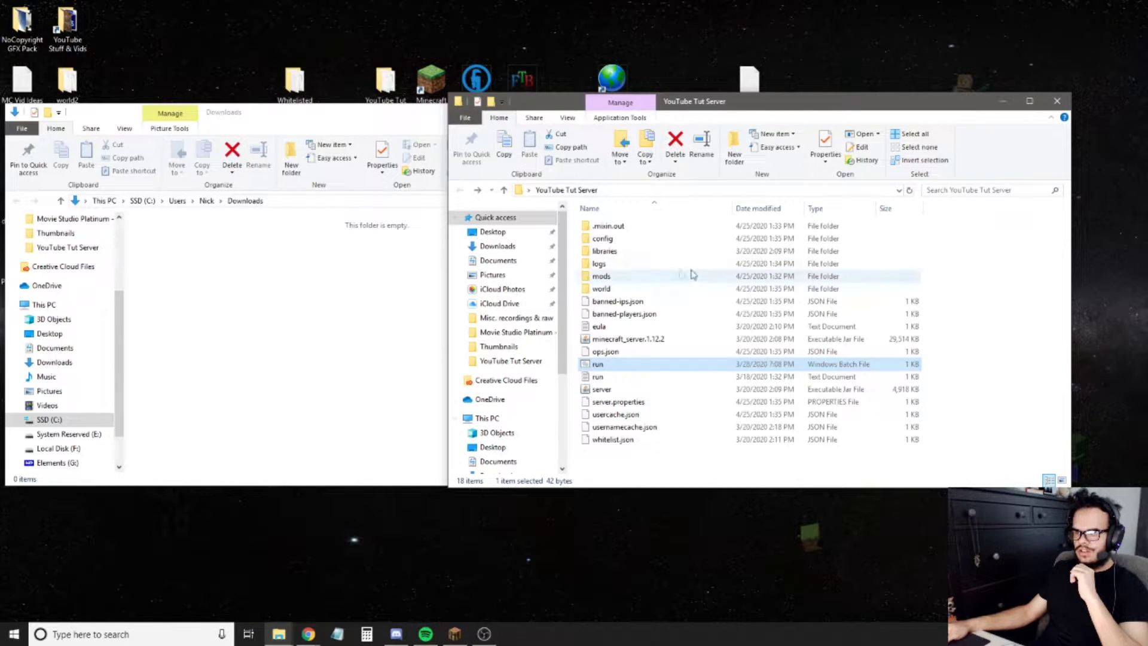
{"action": "double_click", "coordinate": [628, 276]}
{"action": "left_click", "coordinate": [354, 320]}
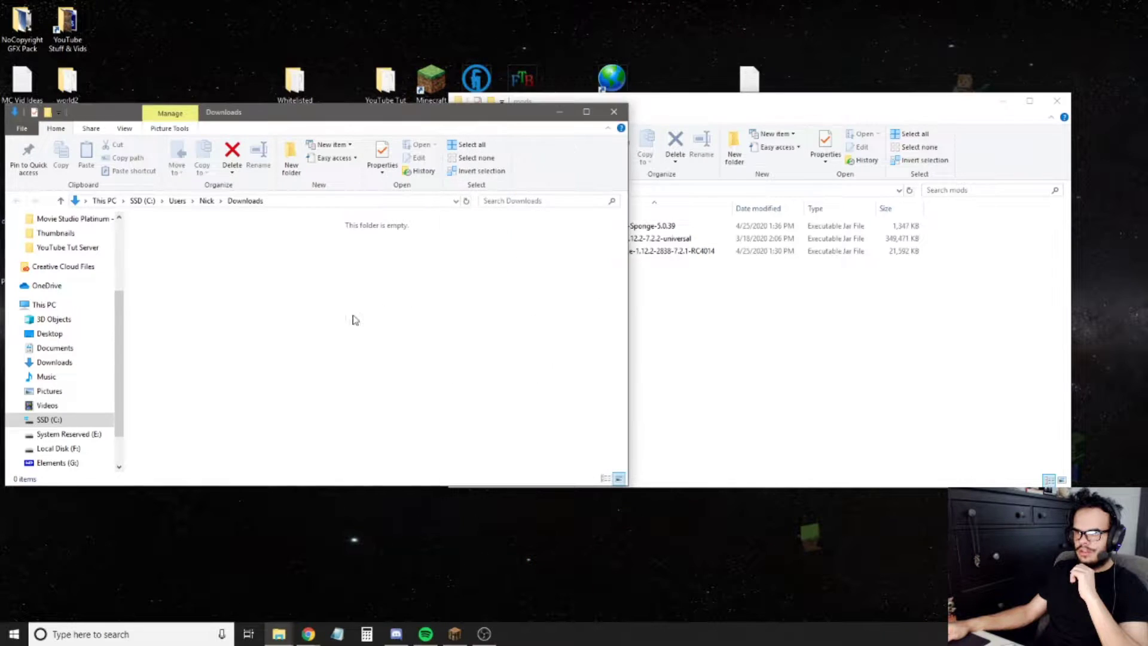
- Close the Downloads folder, start the server from the run batch file in YouTube Tut Server, and widen its console window
{"action": "left_click", "coordinate": [613, 112]}
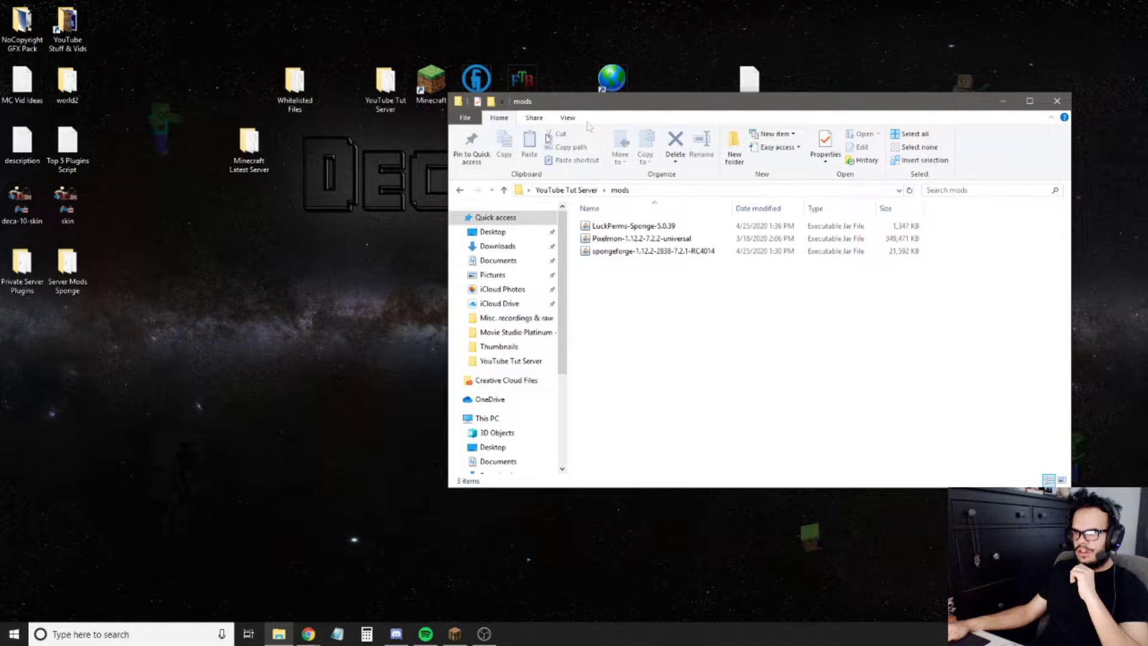
{"action": "left_click", "coordinate": [458, 190]}
{"action": "left_click", "coordinate": [598, 365]}
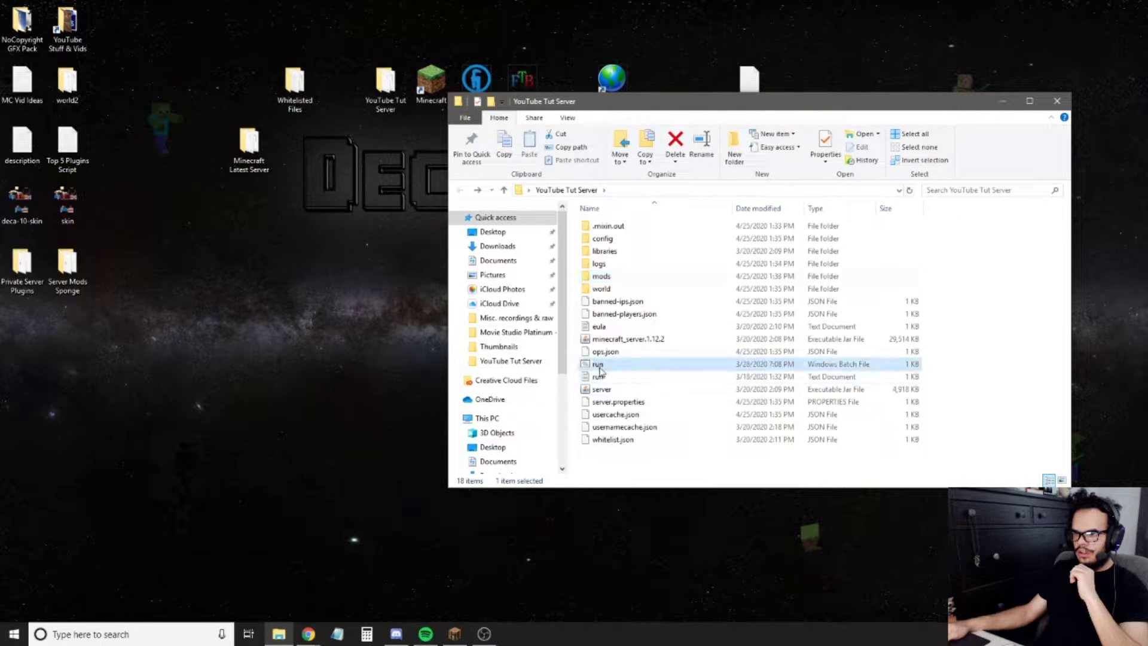
{"action": "double_click", "coordinate": [598, 366]}
{"action": "left_click_drag", "start_coordinate": [253, 108], "coordinate": [450, 124]}
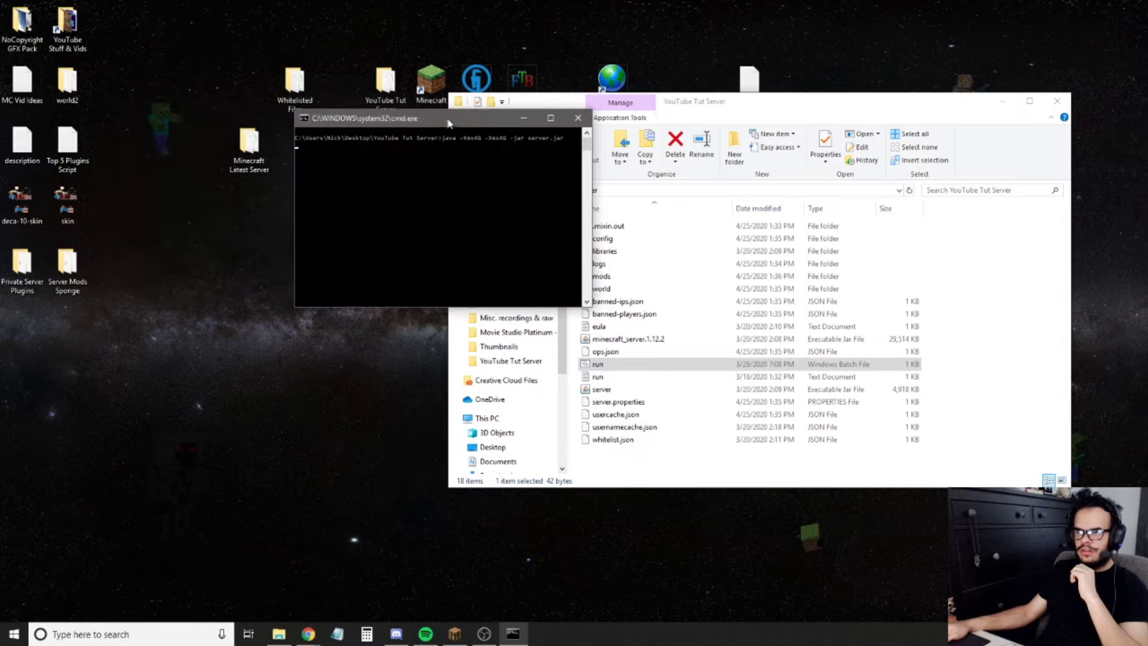
{"action": "left_click_drag", "start_coordinate": [592, 293], "coordinate": [708, 295]}
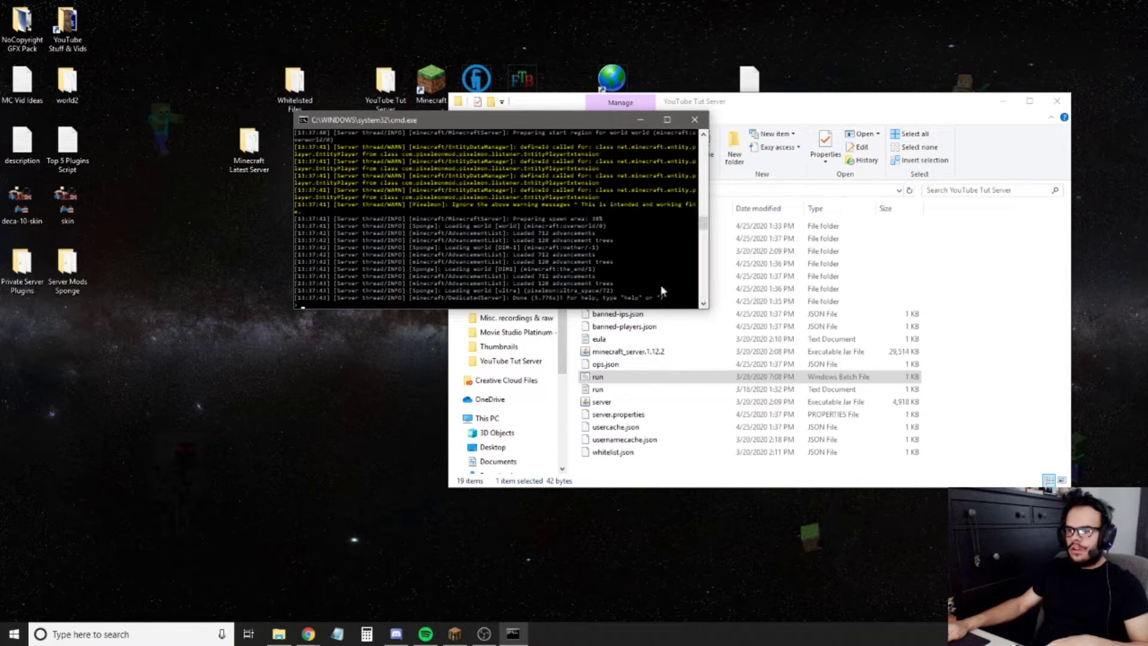
- Switch to Minecraft, check the tut server entry's localhost address, then join that server and maximize the game window
{"action": "left_click", "coordinate": [455, 636]}
{"action": "left_click", "coordinate": [762, 420]}
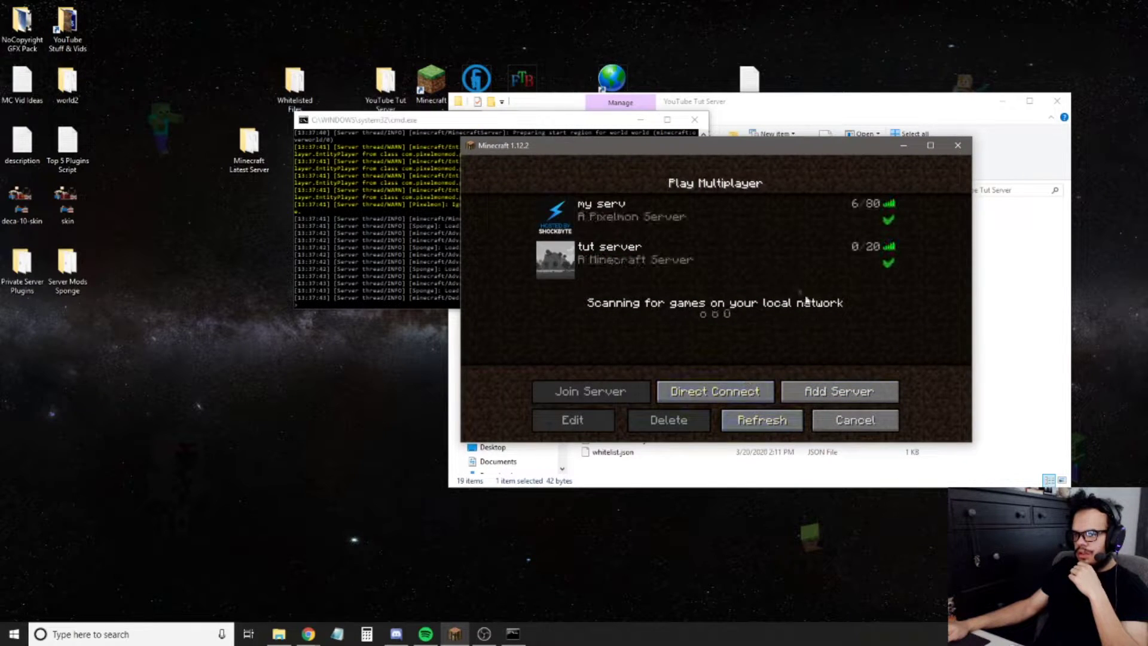
{"action": "left_click", "coordinate": [635, 267]}
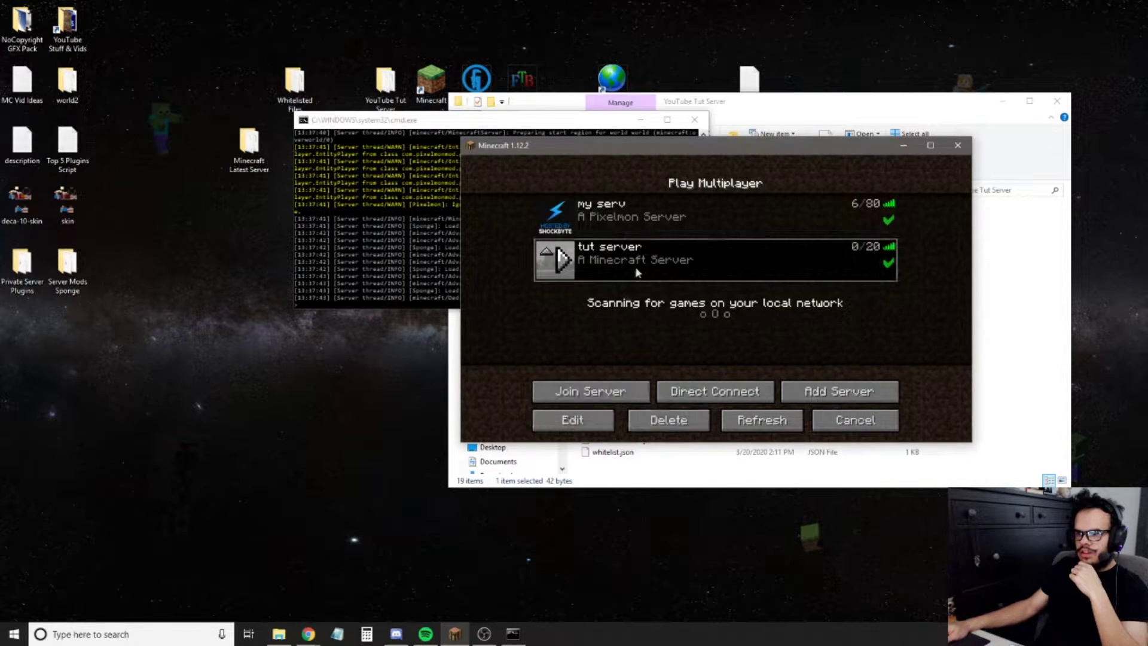
{"action": "left_click", "coordinate": [587, 420]}
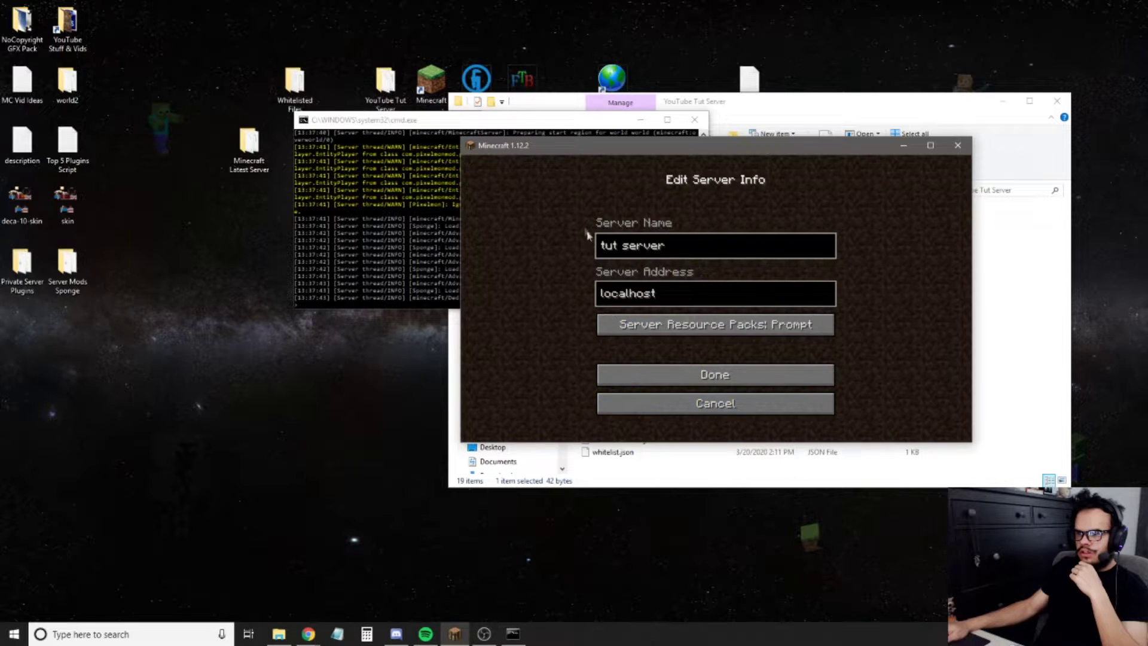
{"action": "left_click", "coordinate": [664, 383]}
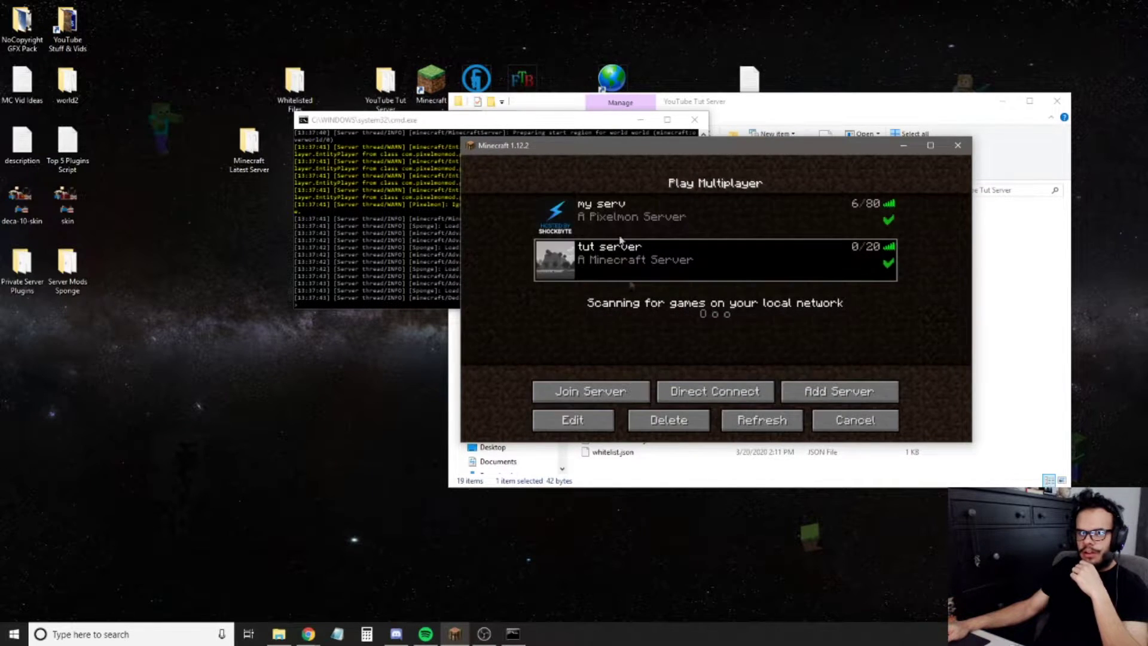
{"action": "left_click", "coordinate": [557, 246]}
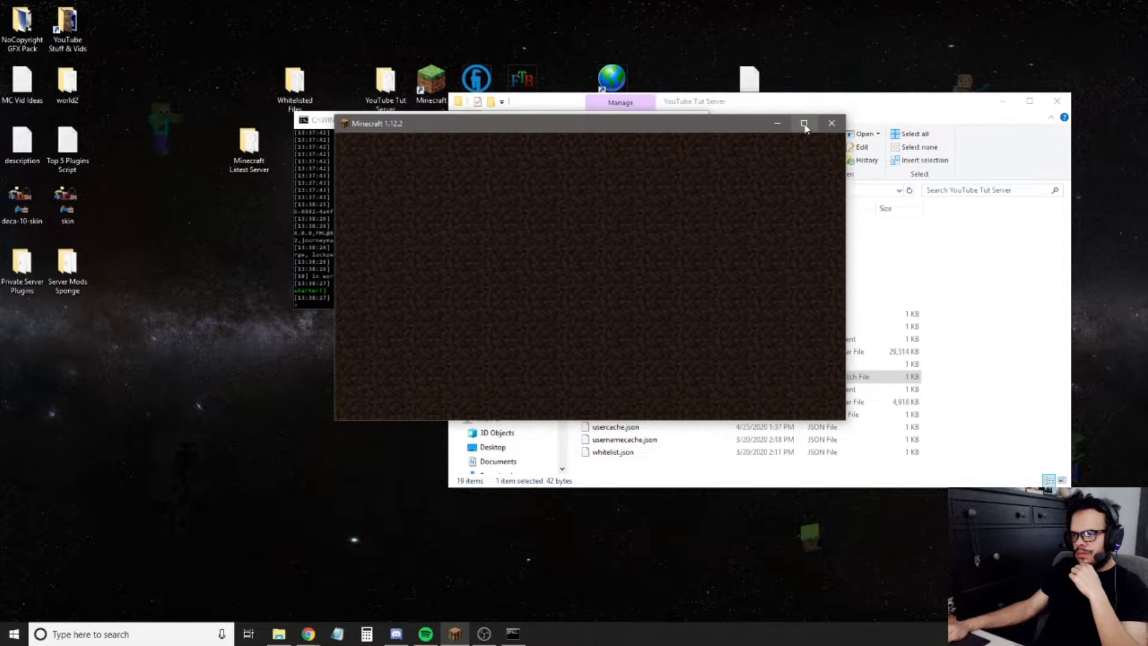
{"action": "left_click", "coordinate": [804, 123]}
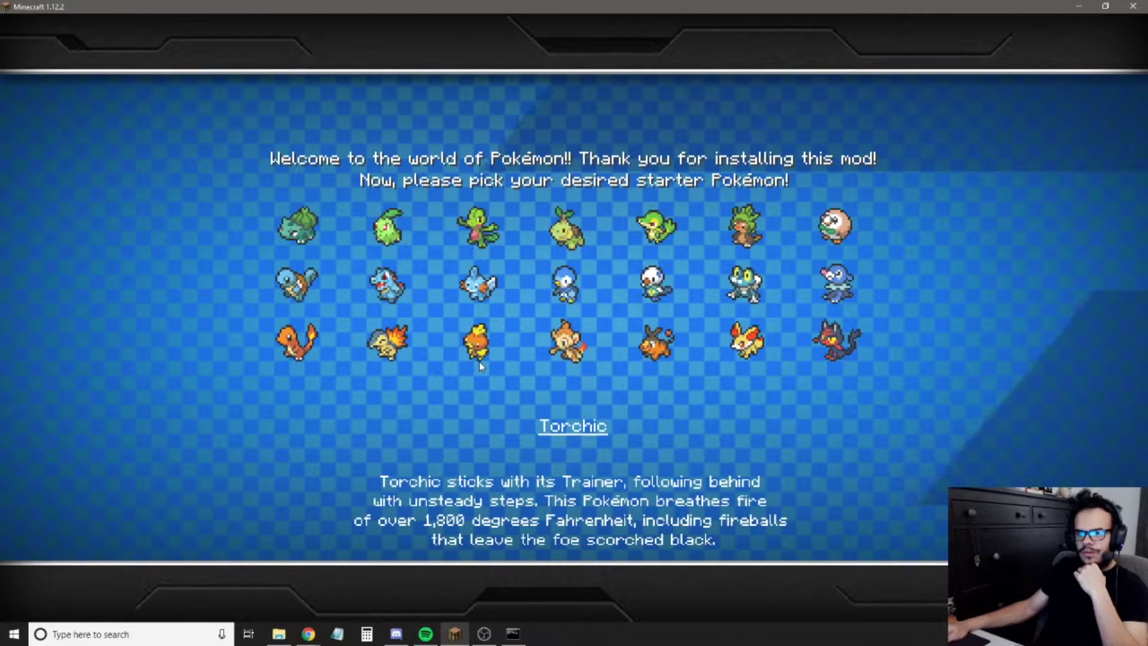
- Choose Totodile as the starter Pokémon, begin the adventure, and walk to a spot overlooking the lake
{"action": "left_click", "coordinate": [389, 282]}
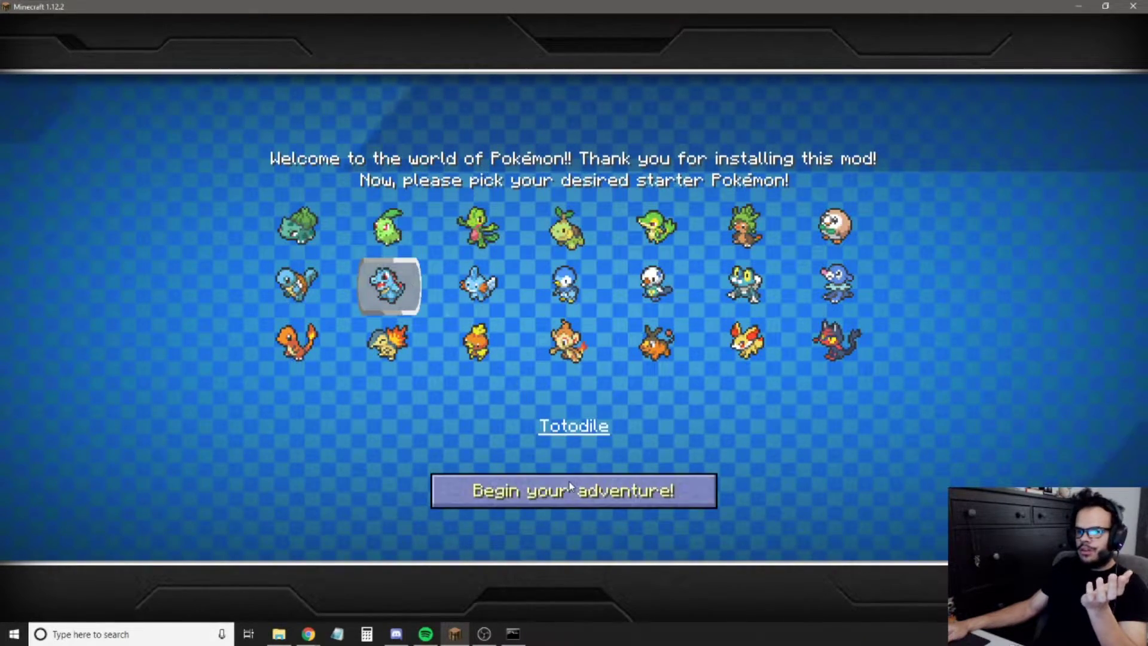
{"action": "left_click", "coordinate": [601, 486]}
{"action": "key", "text": "w"}
{"action": "key", "text": "space"}
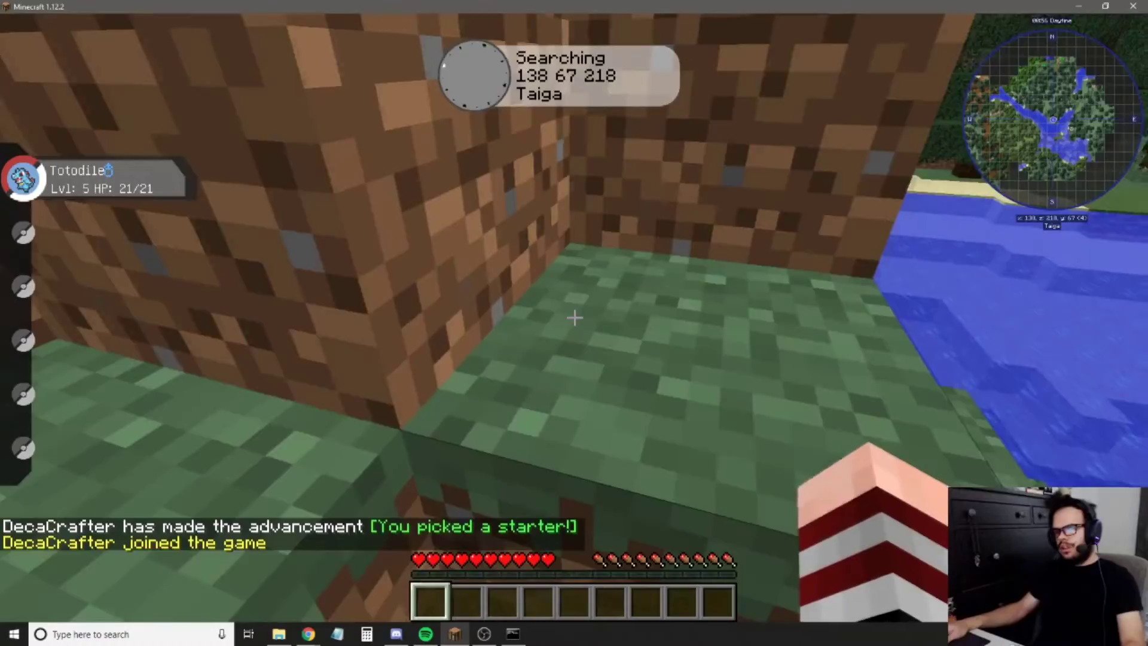
{"action": "key", "text": "w"}
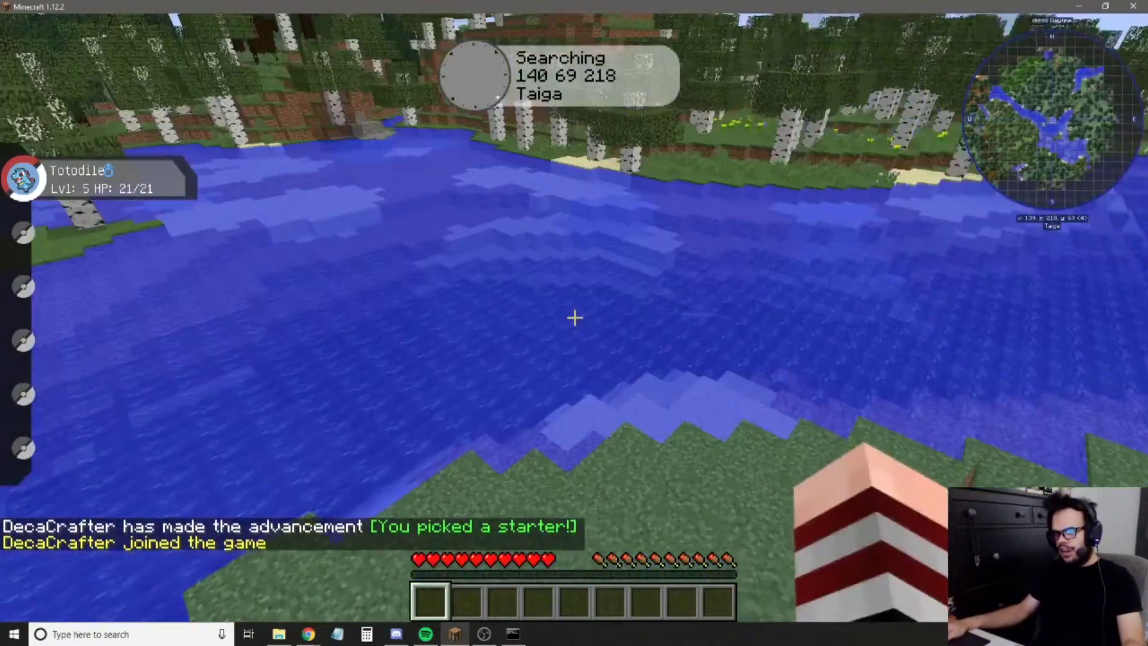
{"action": "key", "text": "w"}
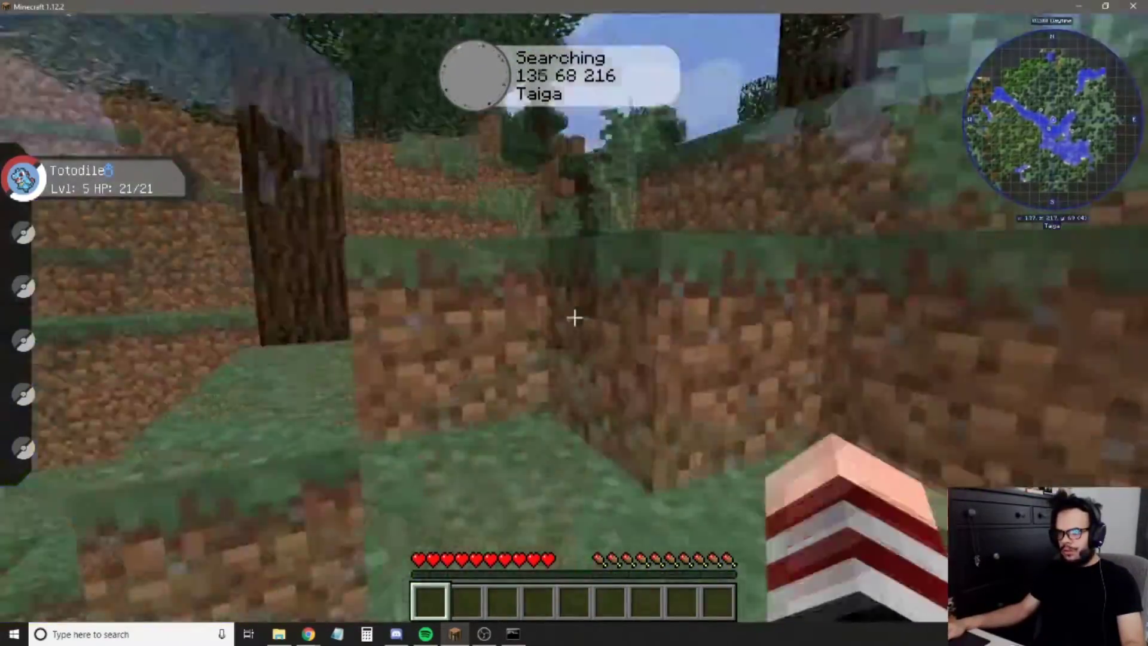
{"action": "key", "text": "space"}
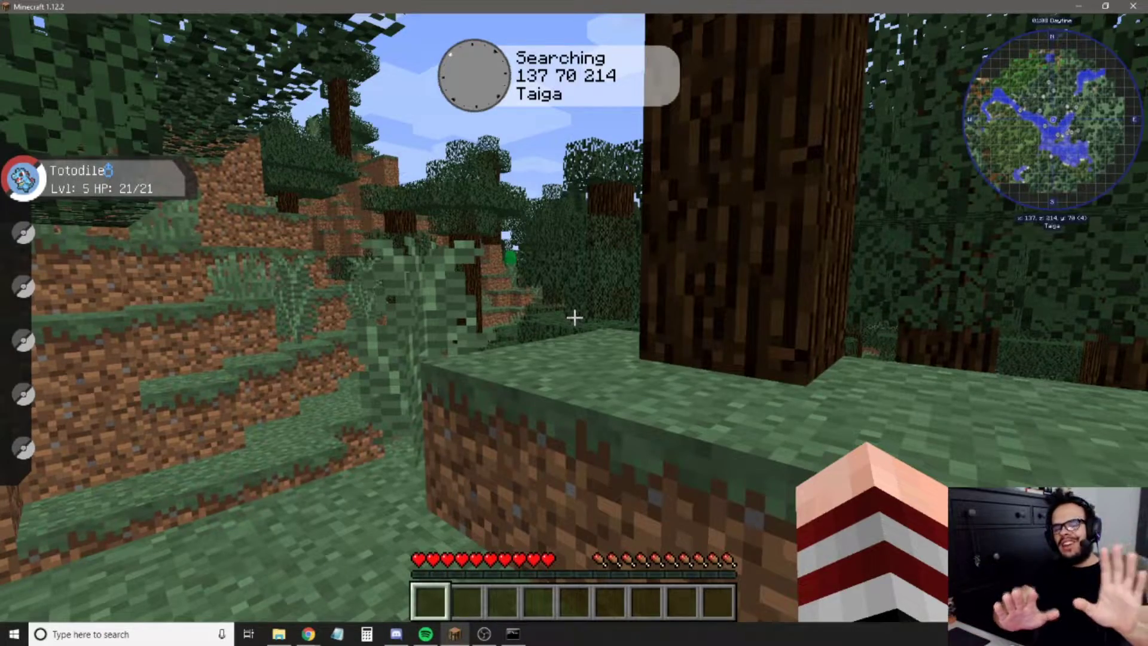
{"action": "key", "text": "w"}
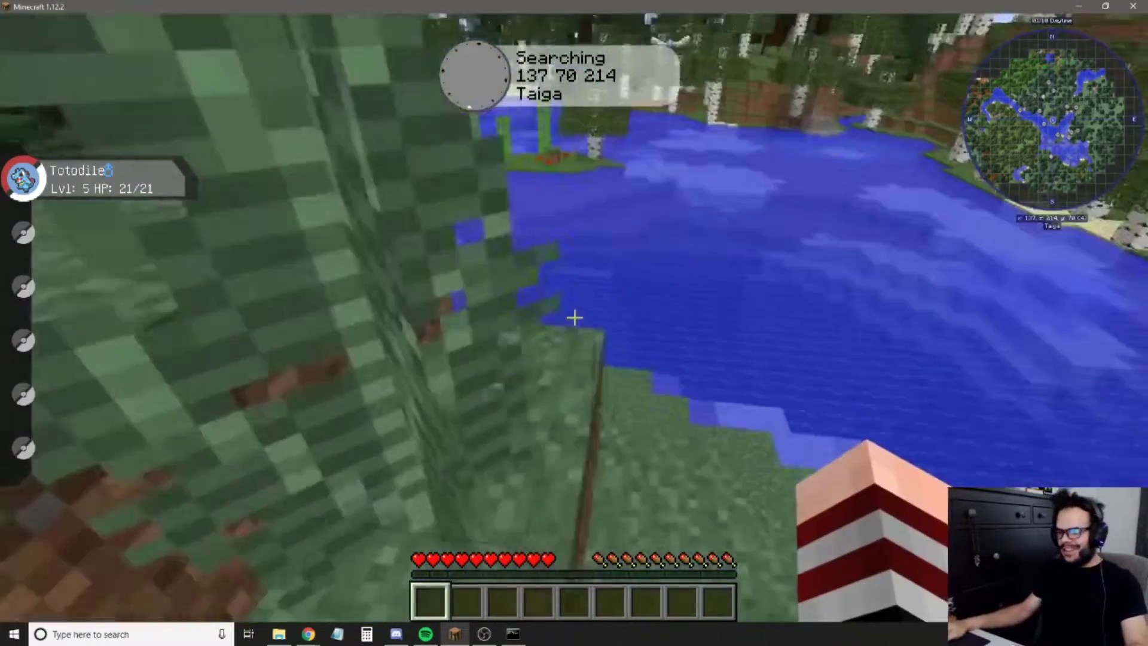
{"action": "key", "text": "w"}
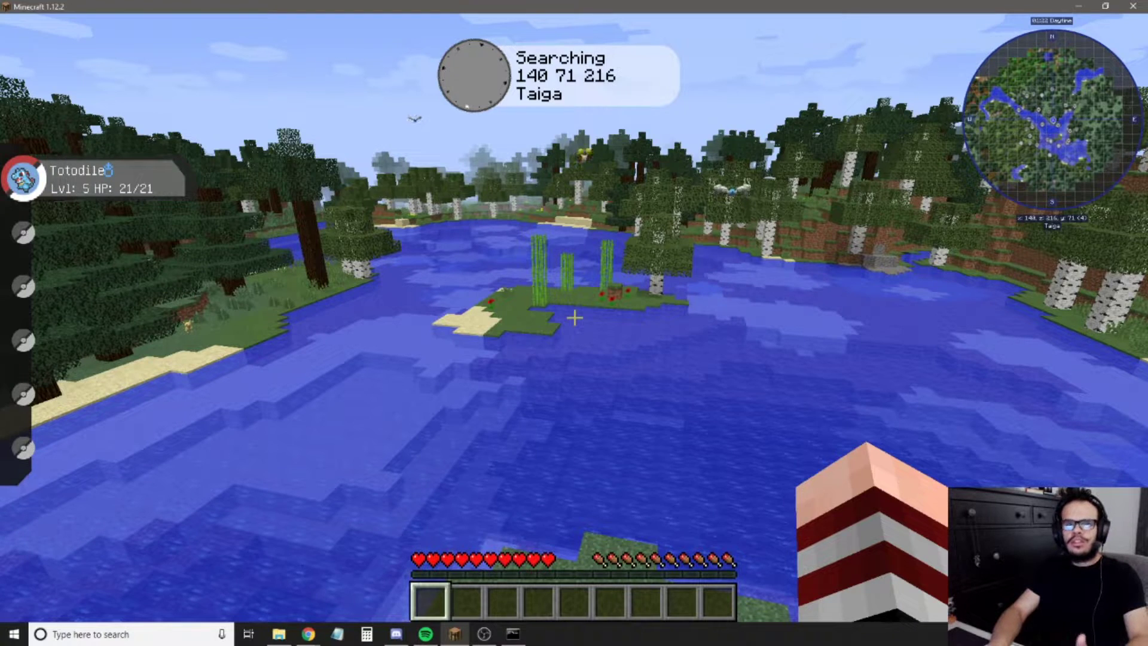
- Run /lp in the game and reopen the chat to read the LuckPerms setup instructions
{"action": "key", "text": "slash"}
{"action": "type", "text": "lp"}
{"action": "key", "text": "Return"}
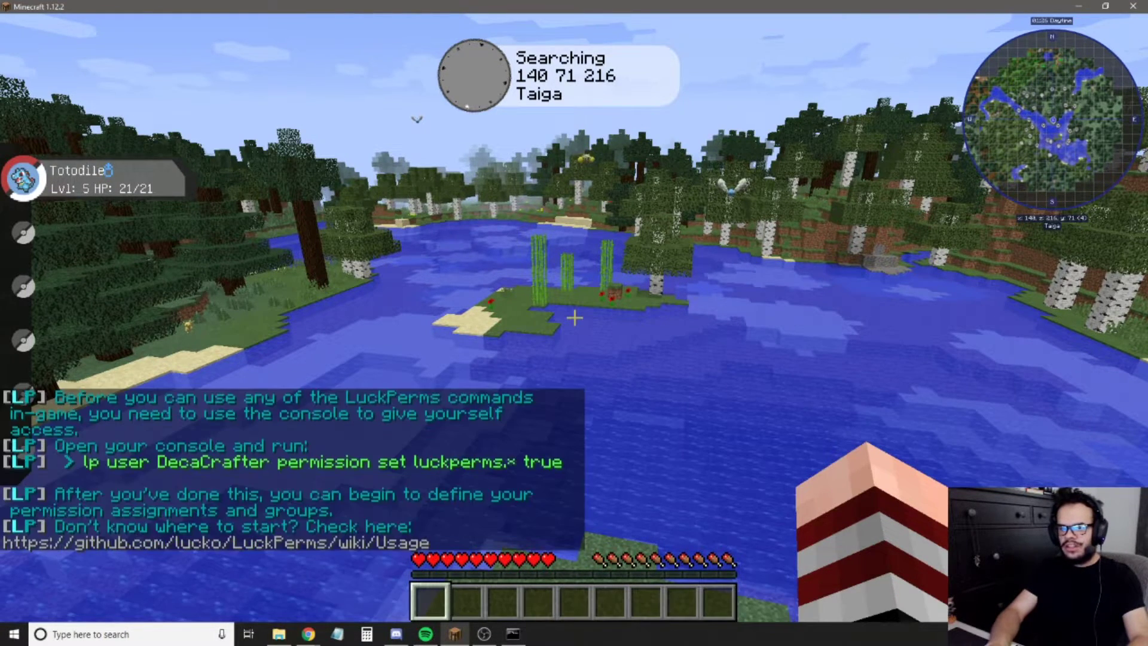
{"action": "key", "text": "t"}
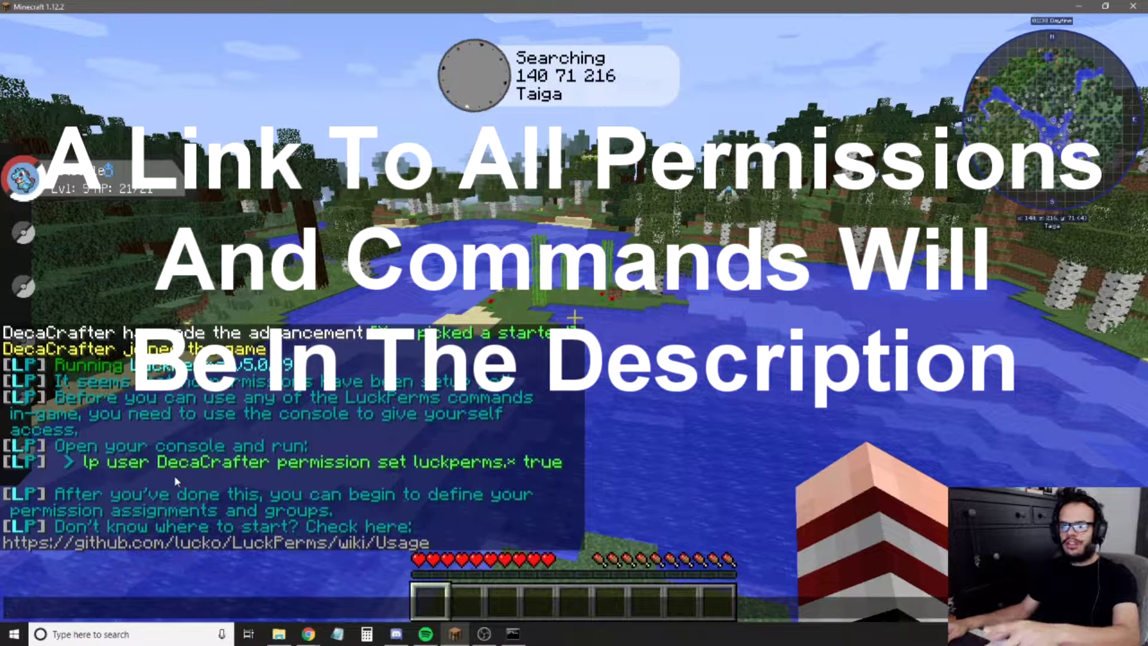
- Switch to the server console and enter the start of the command: lp user, the player's username, permission set
{"action": "left_click", "coordinate": [513, 634]}
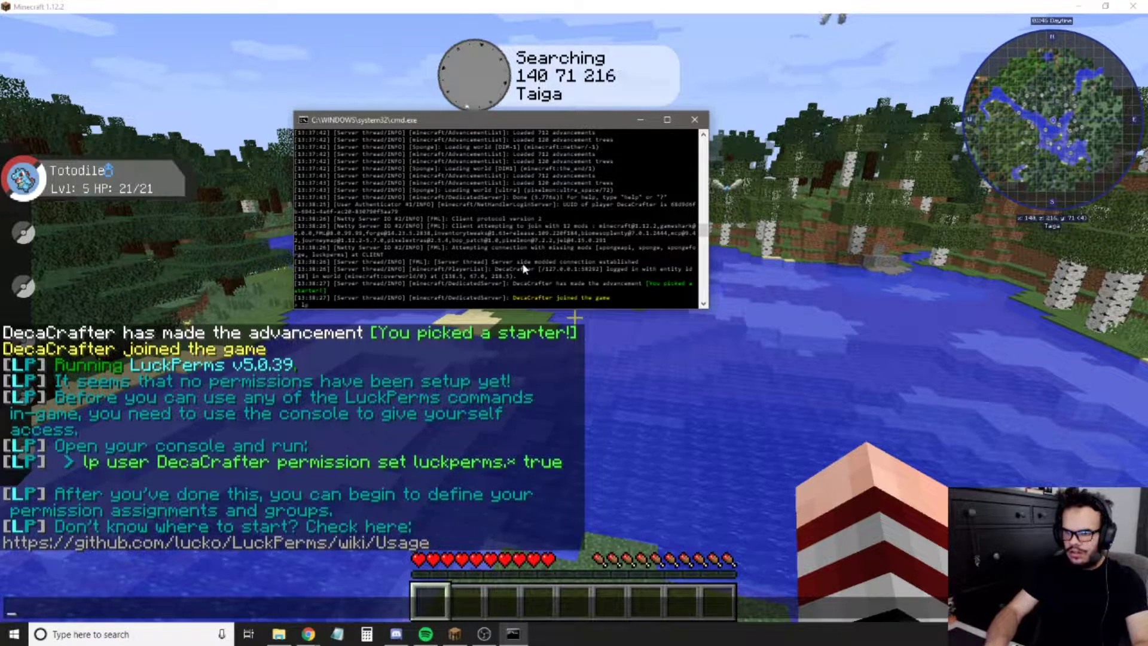
{"action": "type", "text": "lp user "}
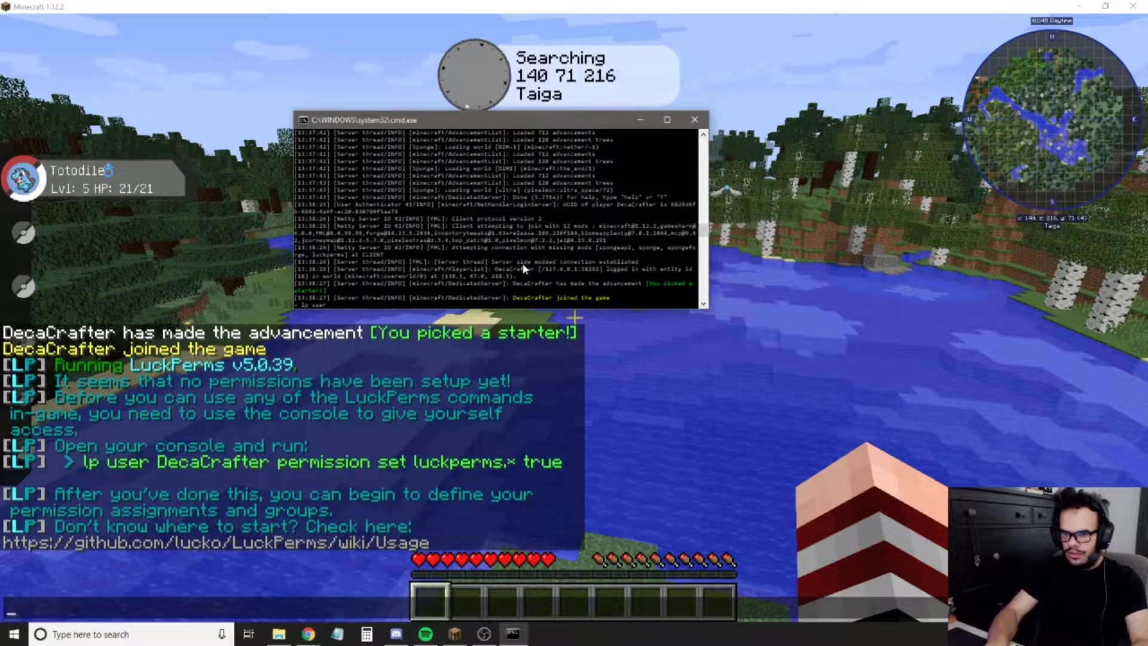
{"action": "type", "text": "De"}
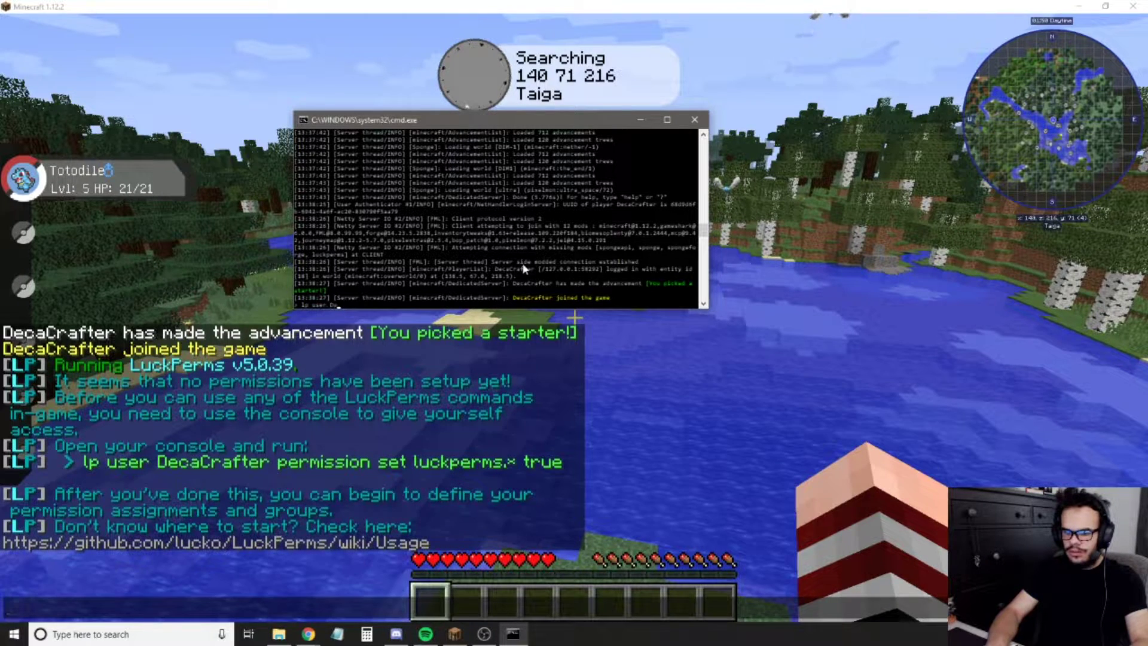
{"action": "type", "text": "caCrafter"}
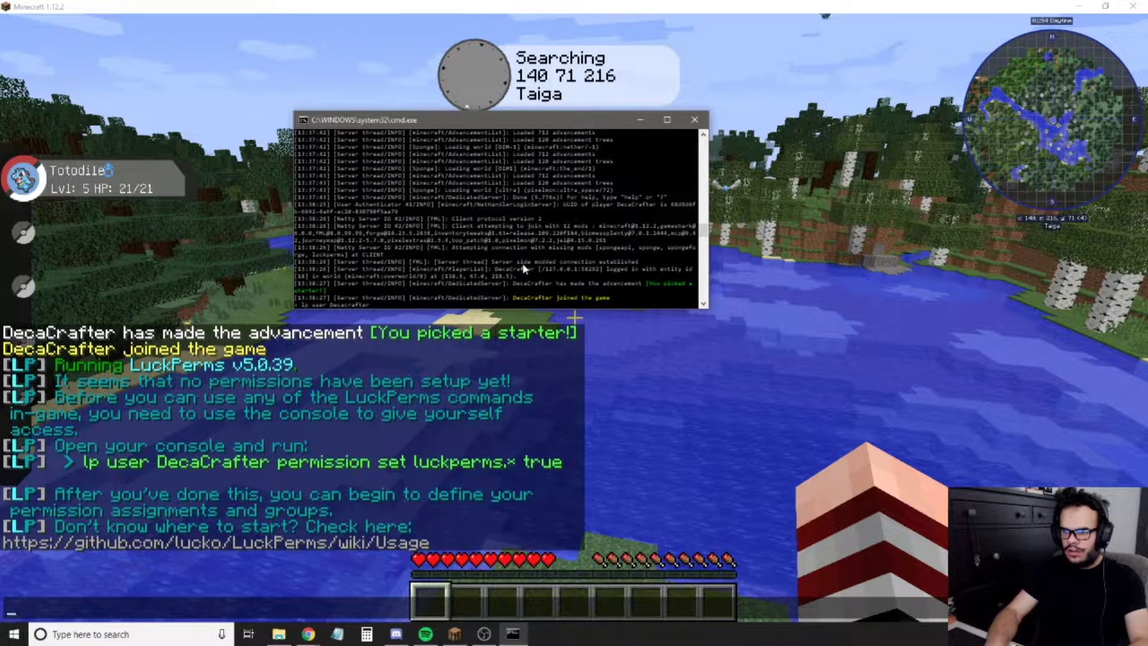
{"action": "type", "text": " permission"}
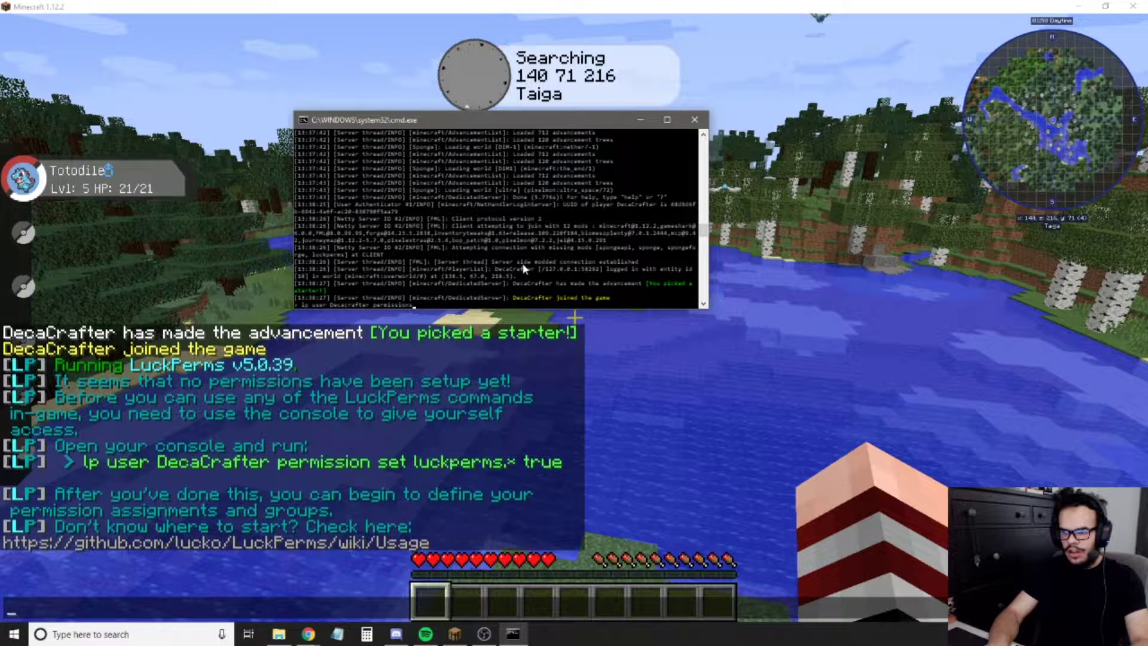
{"action": "type", "text": " set"}
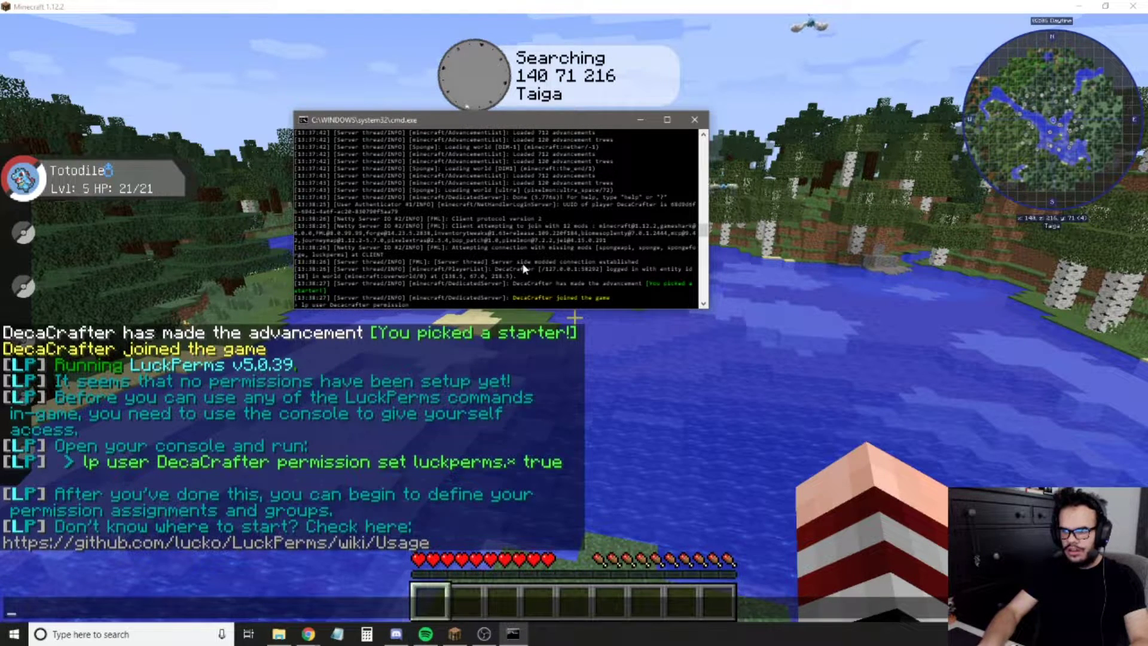
{"action": "key", "text": "BackSpace"}
{"action": "key", "text": "BackSpace"}
{"action": "key", "text": "BackSpace"}
{"action": "type", "text": "unset"}
{"action": "key", "text": "BackSpace"}
{"action": "key", "text": "BackSpace"}
{"action": "key", "text": "BackSpace"}
{"action": "key", "text": "BackSpace"}
{"action": "key", "text": "BackSpace"}
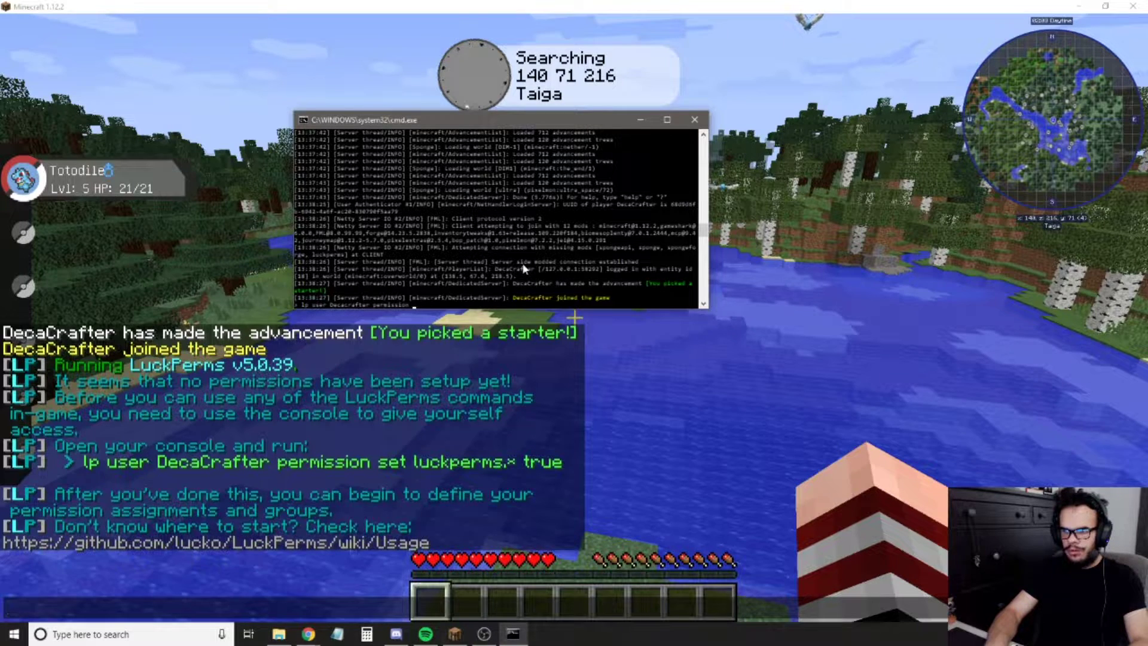
{"action": "type", "text": "set"}
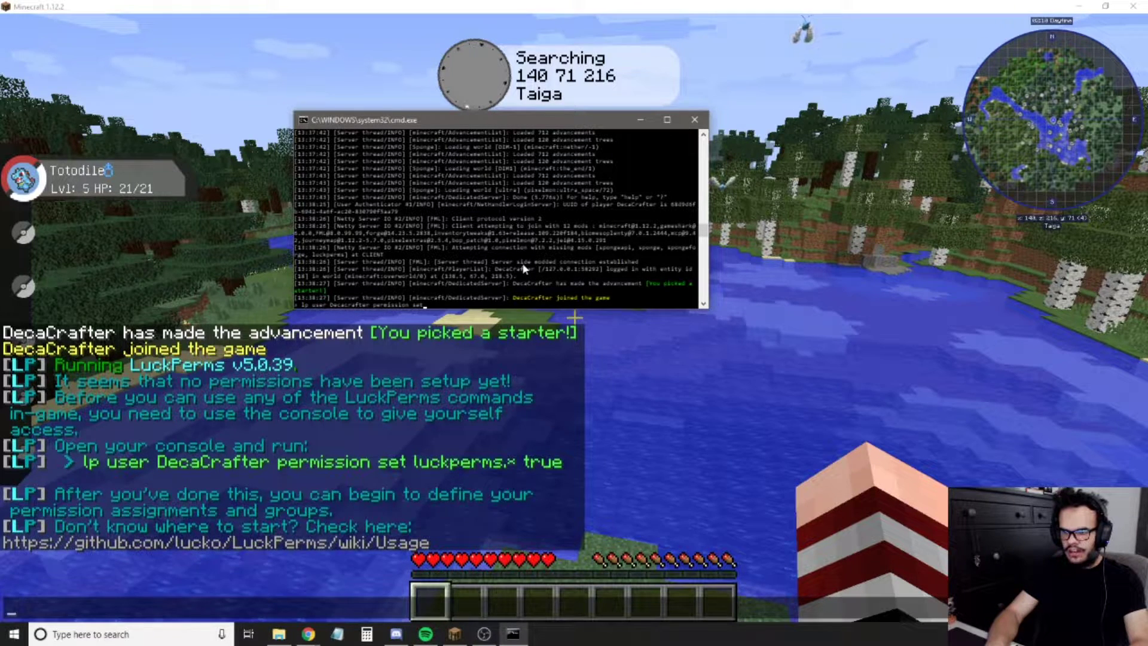
- Complete the console command with luckperms.* true and run it to grant the player full LuckPerms access
{"action": "type", "text": " luckperms"}
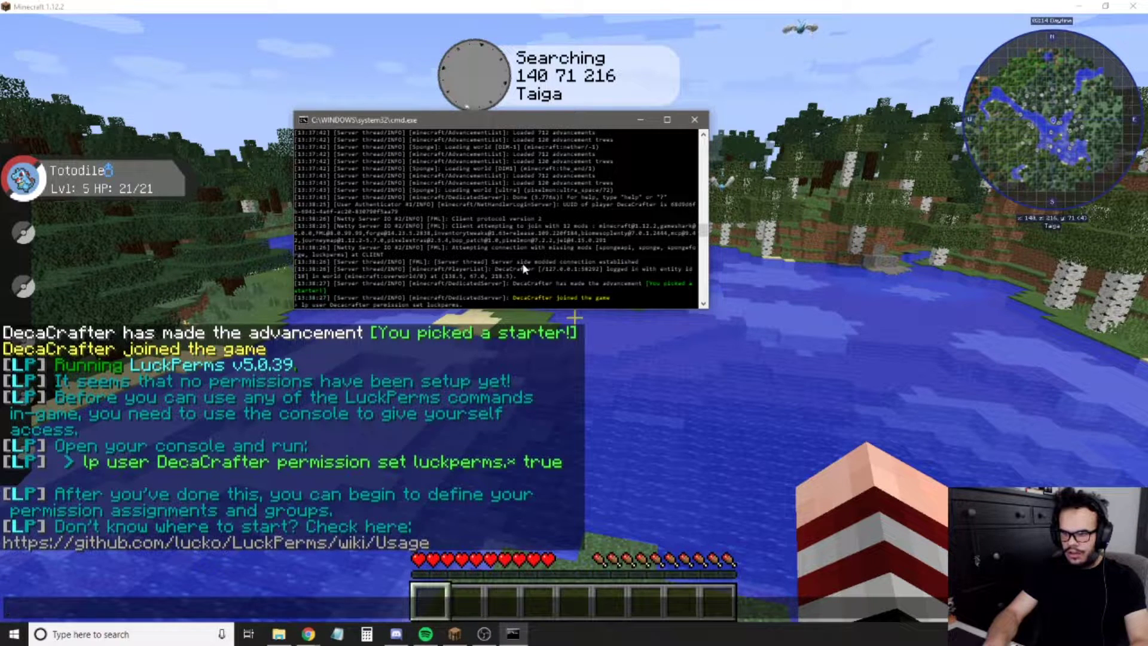
{"action": "type", "text": ".*"}
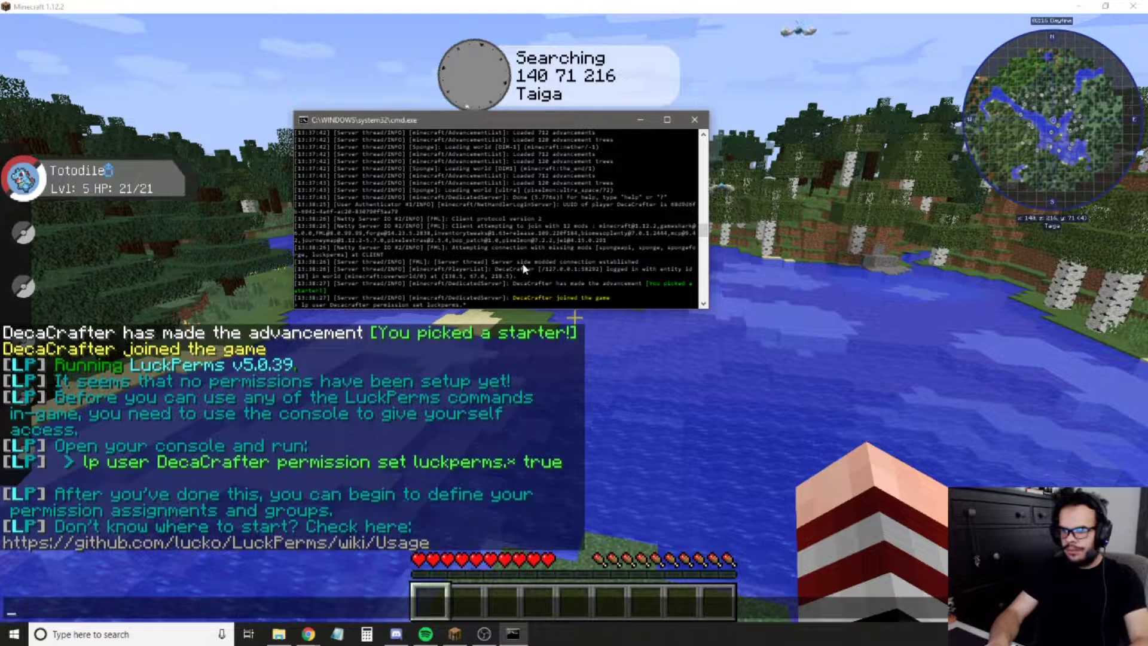
{"action": "type", "text": " true"}
{"action": "key", "text": "Return"}
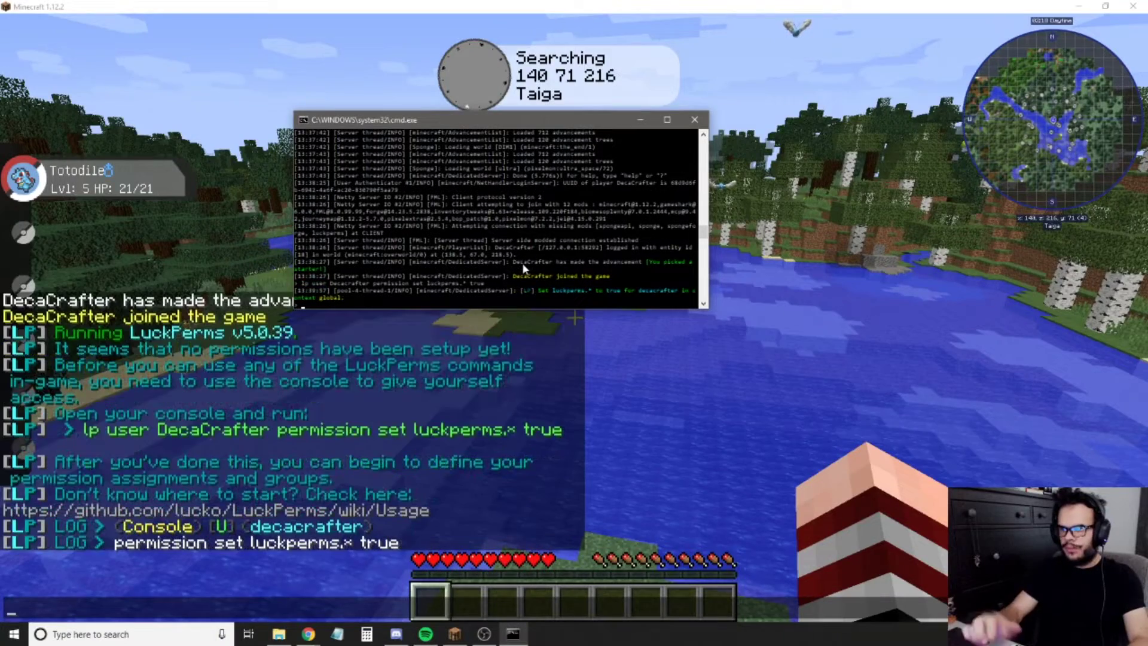
- Return to Minecraft, run /lp and /lp help, and look through the available LuckPerms commands in the chat
{"action": "left_click", "coordinate": [695, 428]}
{"action": "type", "text": "/lp"}
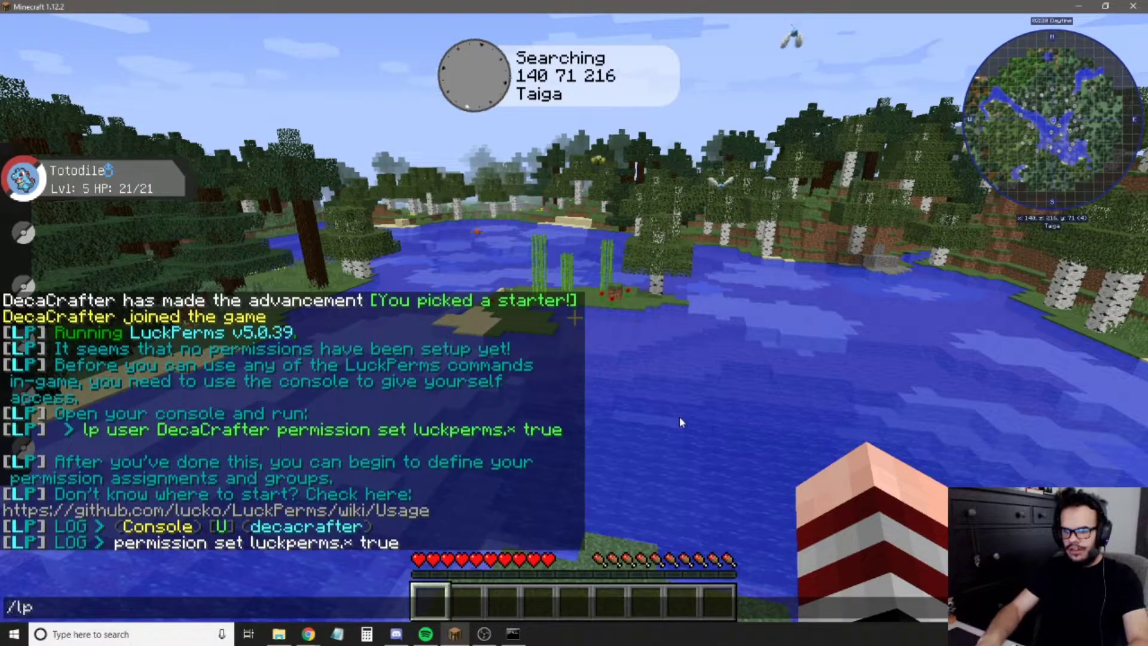
{"action": "key", "text": "Return"}
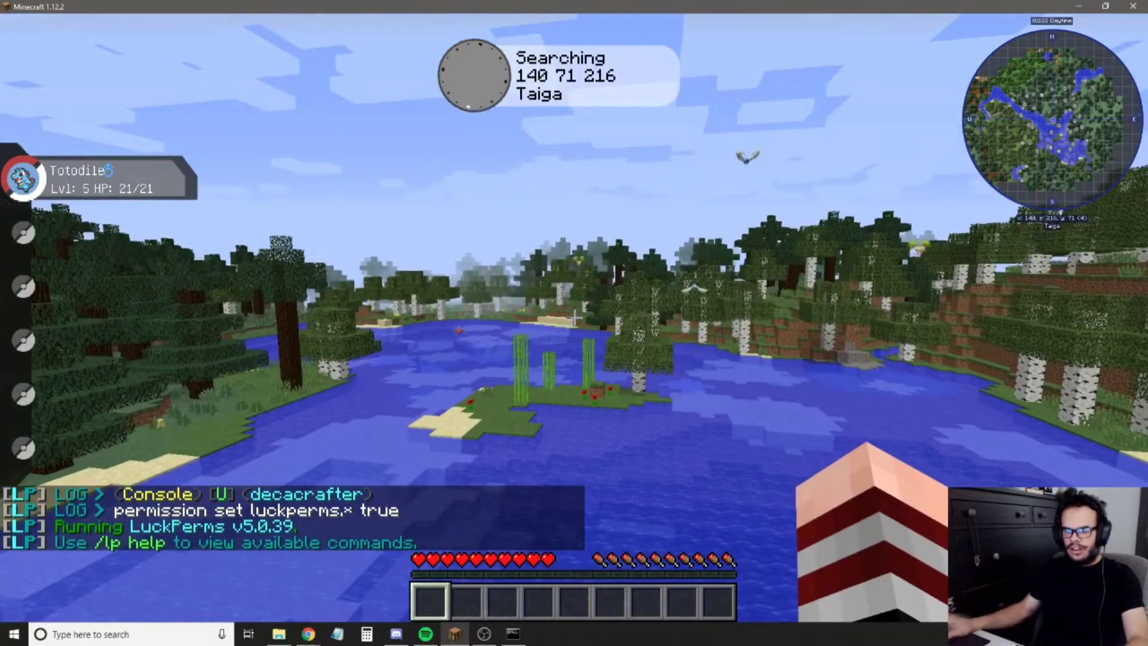
{"action": "type", "text": "/lp help"}
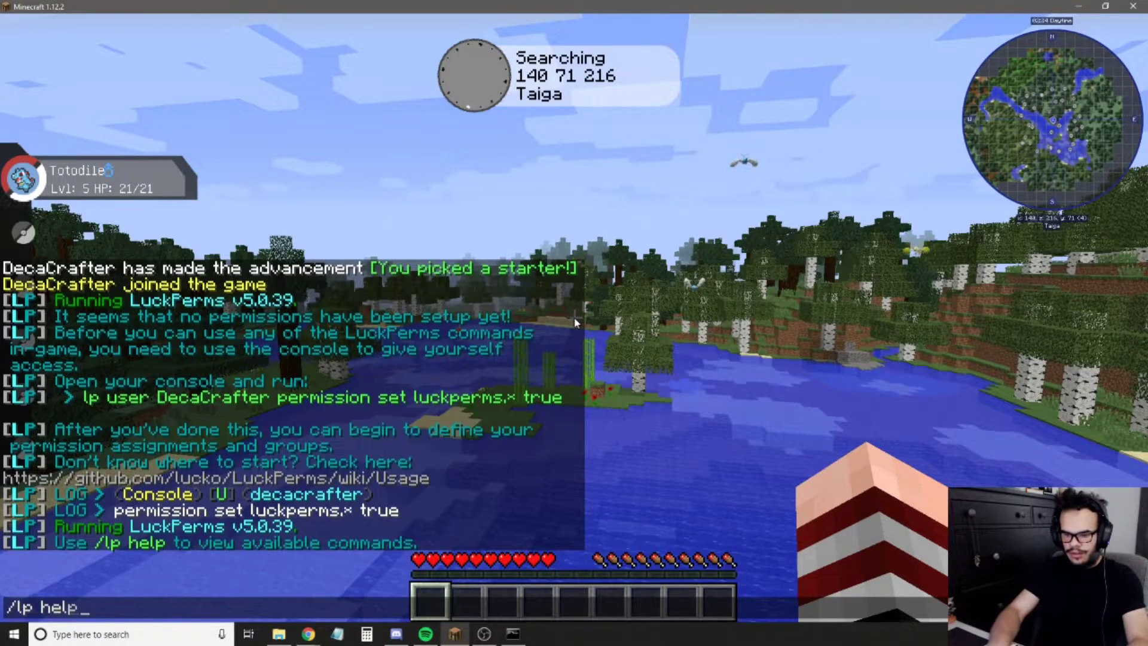
{"action": "key", "text": "Return"}
{"action": "key", "text": "t"}
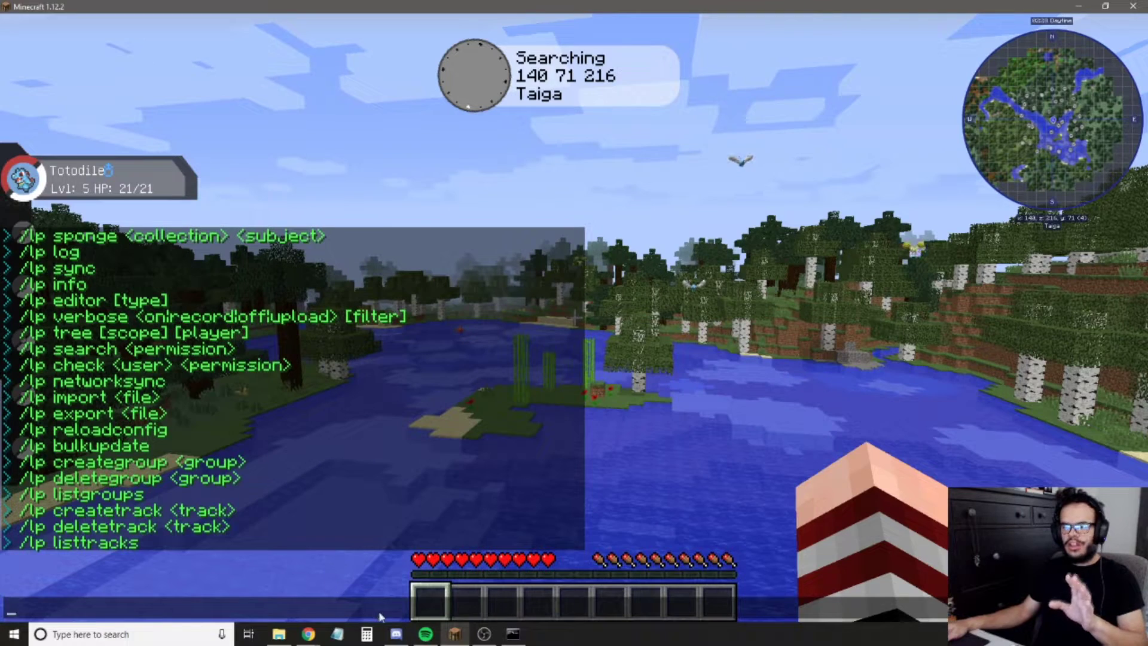
{"action": "key", "text": "Escape"}
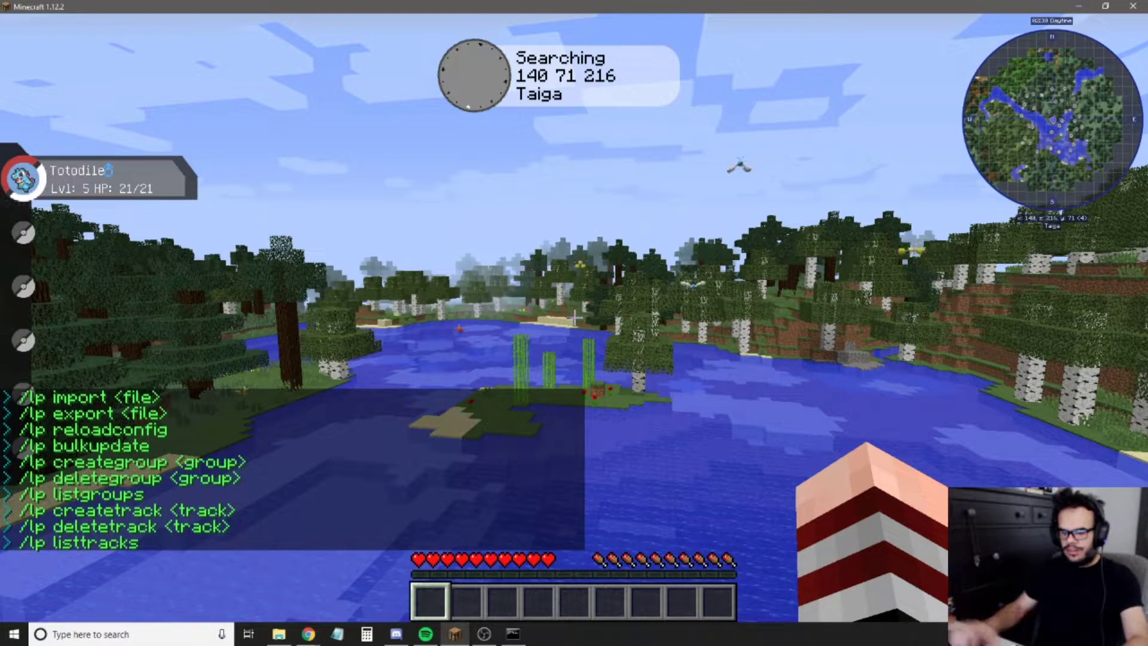
- Enter the start of a permission command in the game chat: /lp user, the player's username, permission set
{"action": "key", "text": "slash"}
{"action": "type", "text": "lp u"}
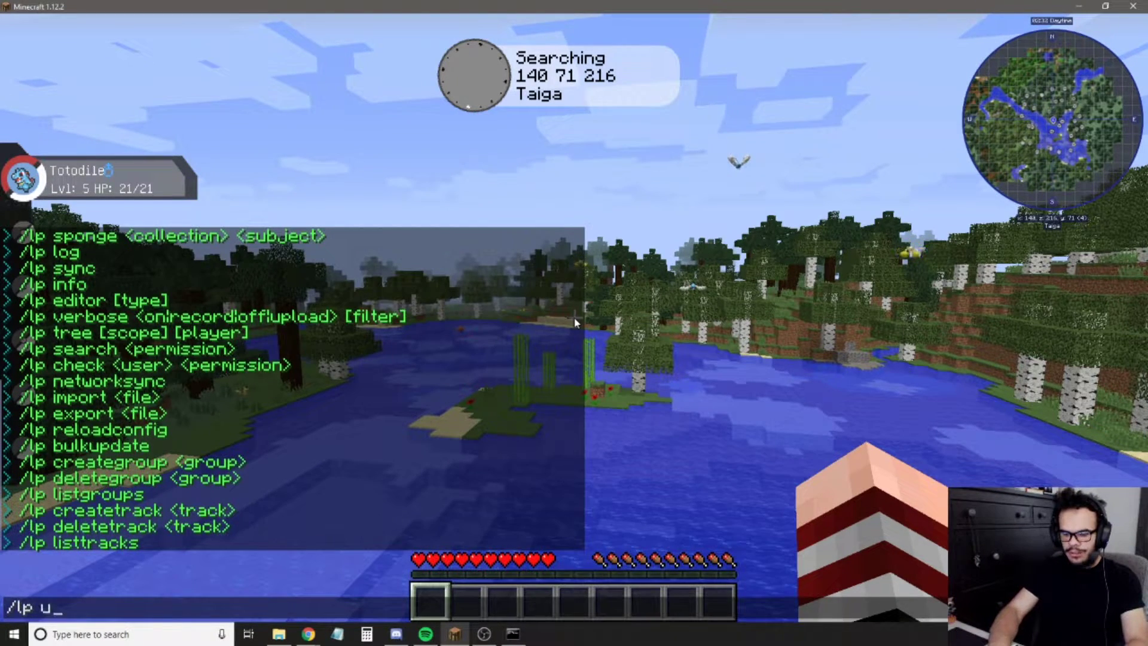
{"action": "type", "text": "ser DecaCrafter permission set"}
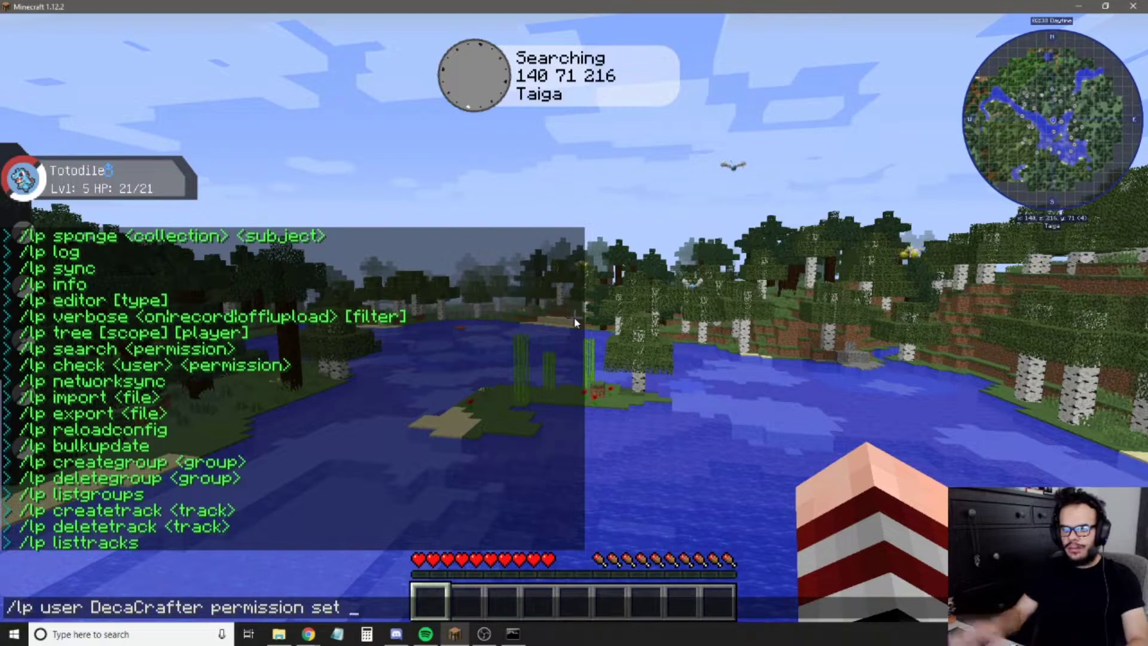
- Switch to the browser and look through the Permissions and Command Usage pages of the LuckPerms GitHub wiki
{"action": "left_click", "coordinate": [309, 634]}
{"action": "left_click", "coordinate": [361, 597]}
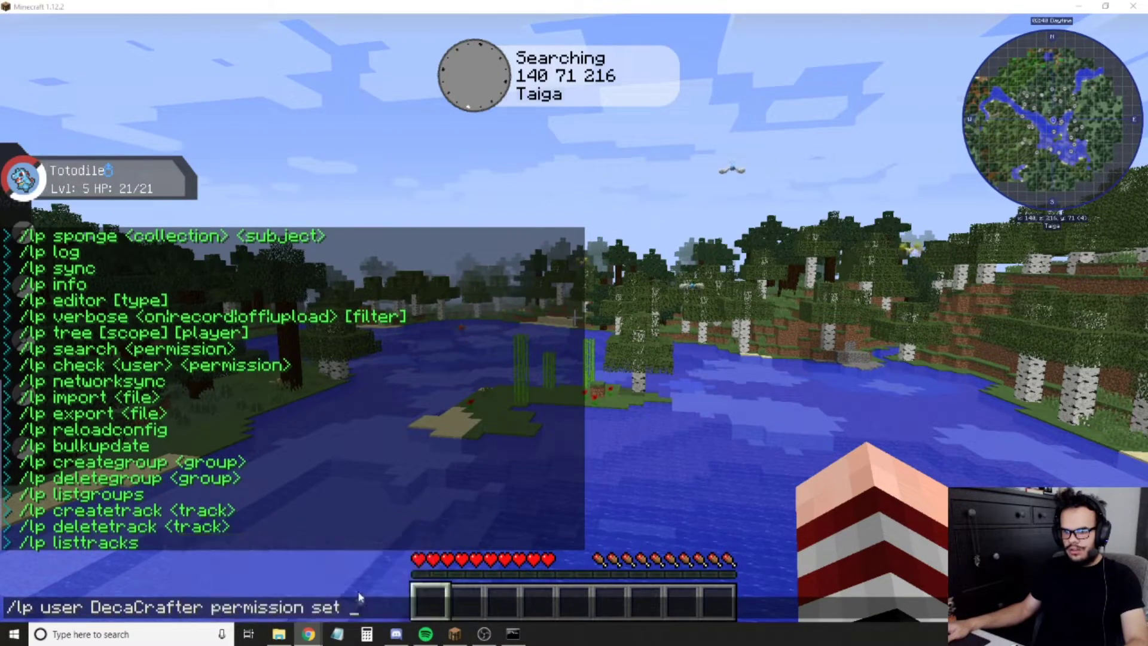
{"action": "left_click", "coordinate": [296, 60]}
{"action": "scroll", "coordinate": [237, 313], "scroll_direction": "down", "scroll_amount": 3}
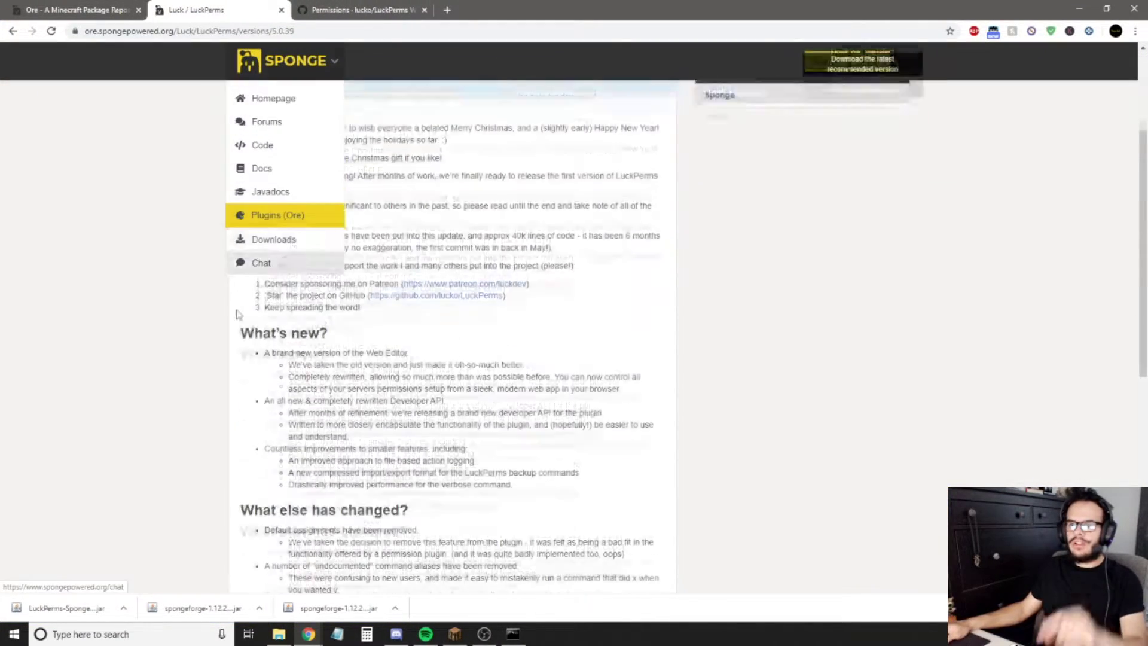
{"action": "left_click", "coordinate": [353, 7]}
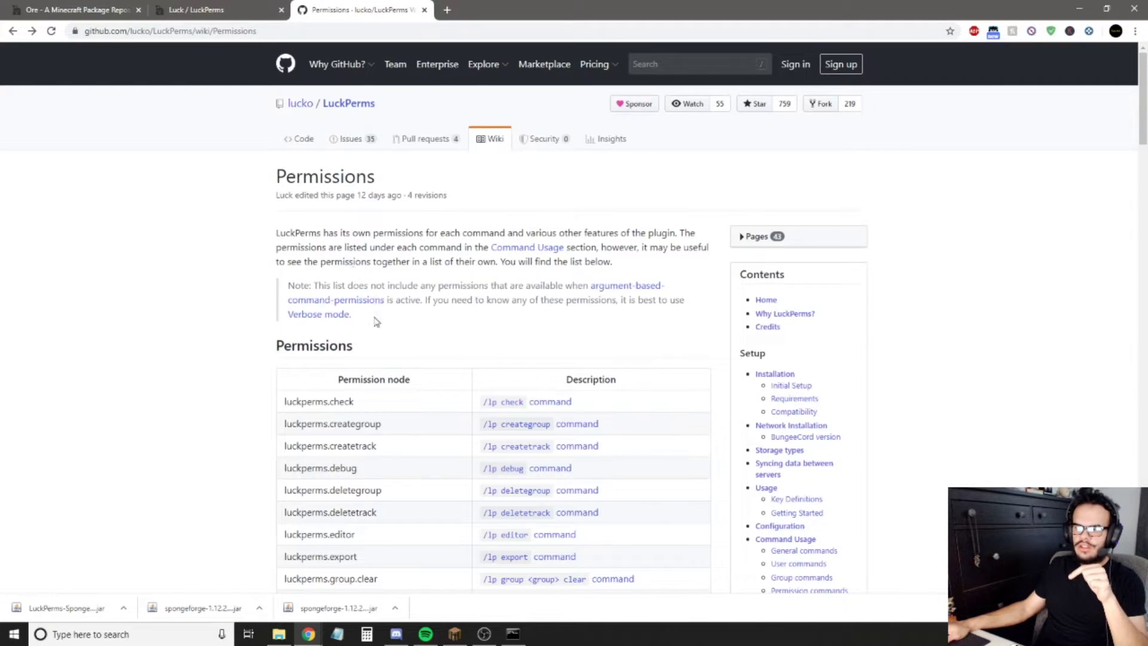
{"action": "scroll", "coordinate": [377, 322], "scroll_direction": "down", "scroll_amount": 4}
{"action": "left_click", "coordinate": [32, 30]}
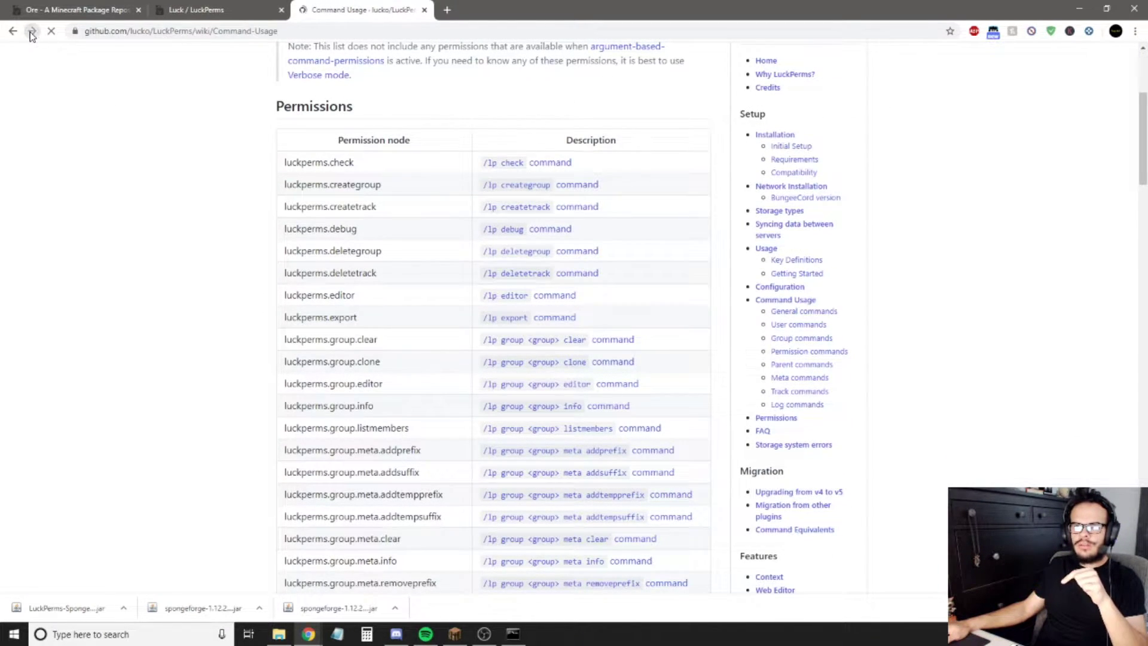
{"action": "scroll", "coordinate": [231, 406], "scroll_direction": "down", "scroll_amount": 12}
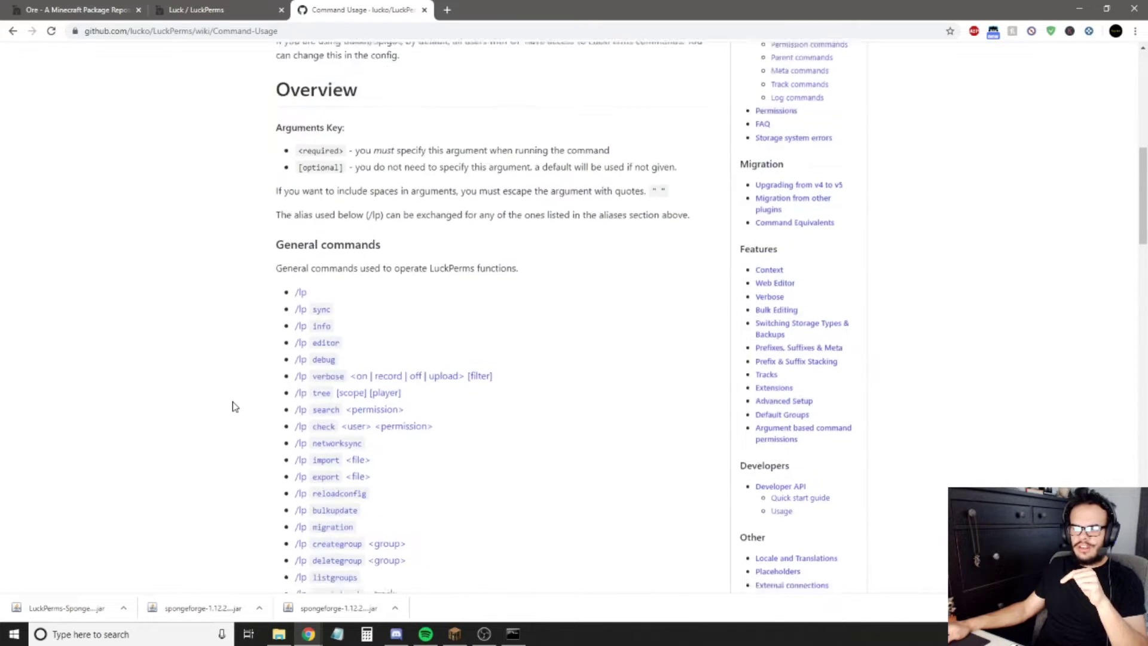
{"action": "scroll", "coordinate": [233, 398], "scroll_direction": "down", "scroll_amount": 2}
{"action": "scroll", "coordinate": [222, 399], "scroll_direction": "up", "scroll_amount": 8}
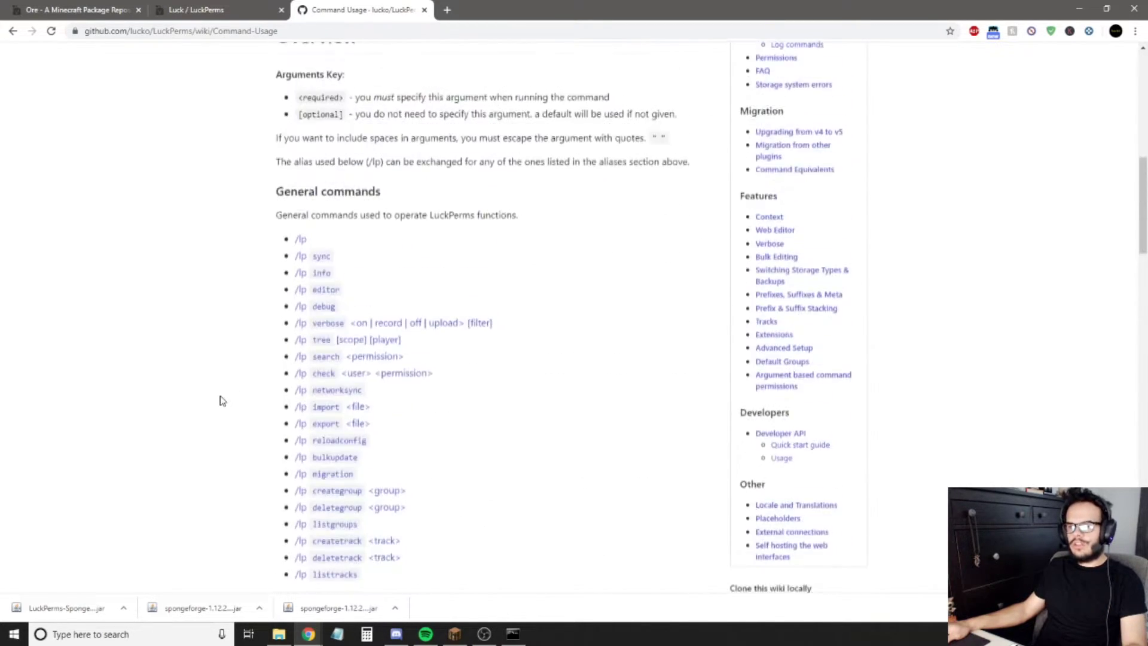
{"action": "left_click", "coordinate": [13, 31]}
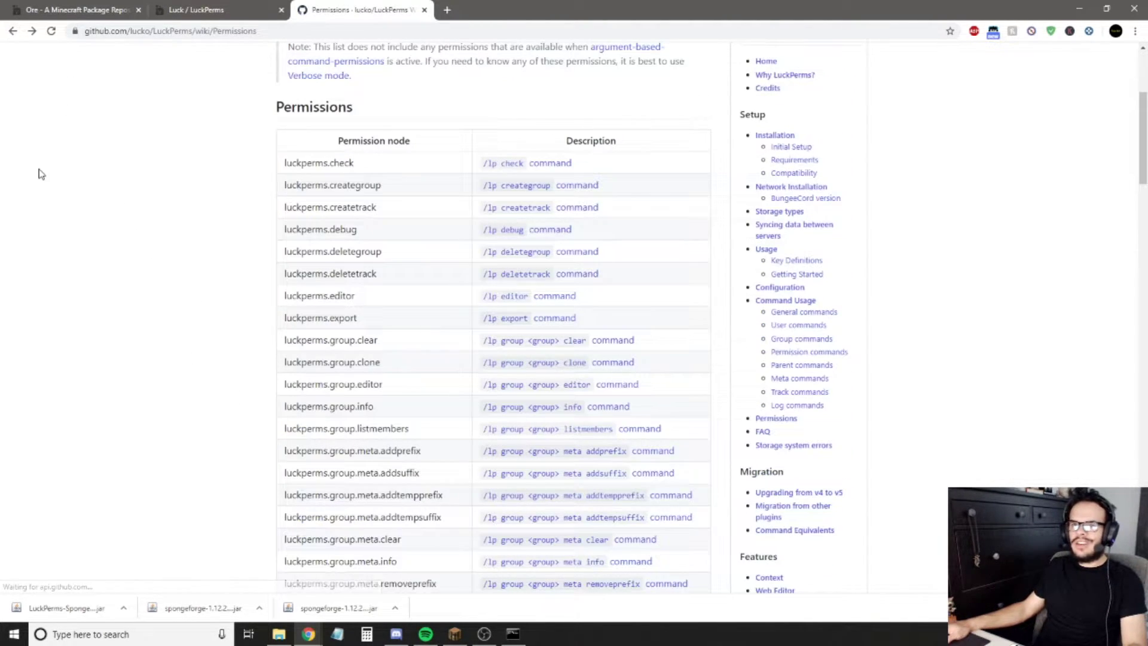
{"action": "scroll", "coordinate": [149, 208], "scroll_direction": "up", "scroll_amount": 4}
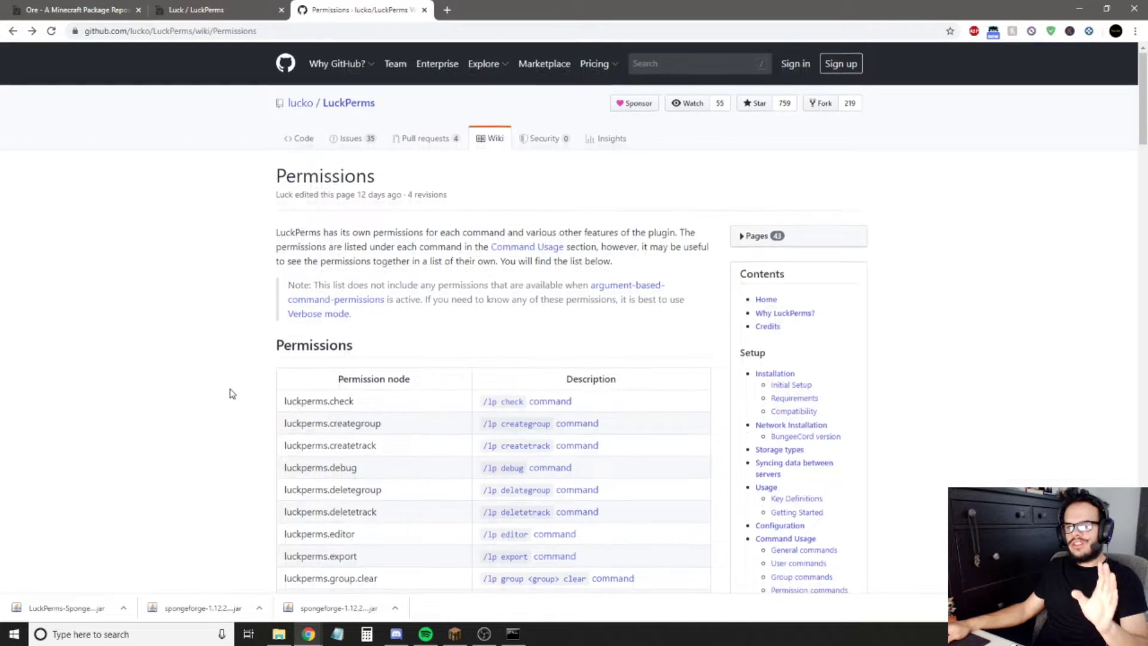
- Examine how permission nodes are built in the wiki's Permissions table, such as luckperms.check, luckperms.group.meta.removesuffix and luckperms.group.clear
{"action": "scroll", "coordinate": [230, 389], "scroll_direction": "down", "scroll_amount": 3}
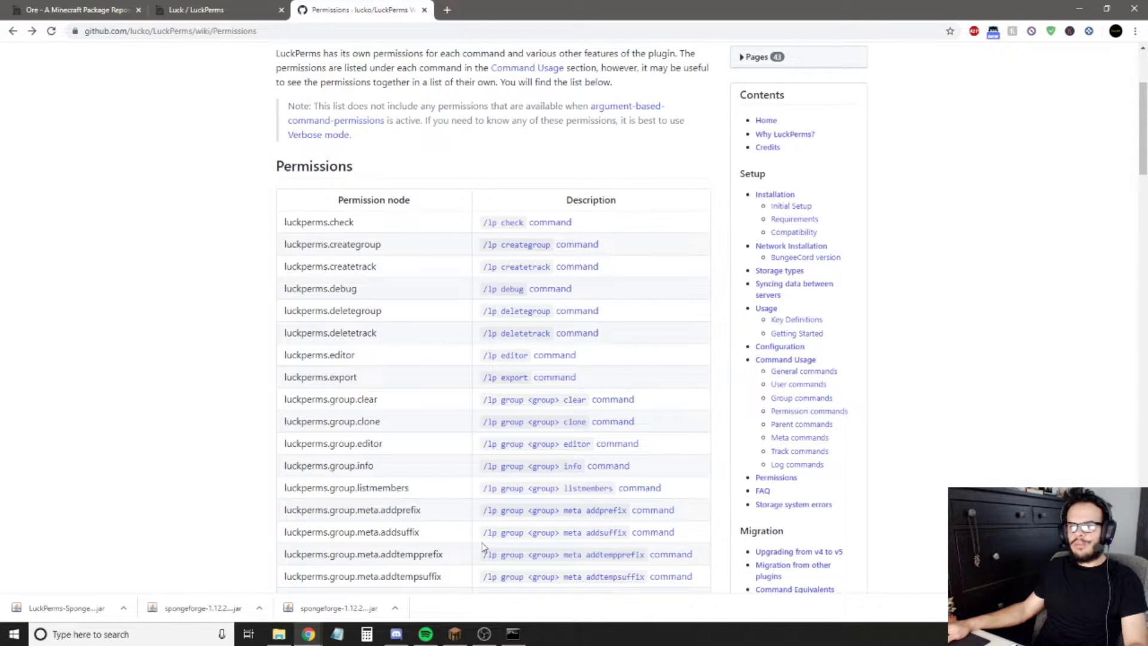
{"action": "mouse_move", "coordinate": [451, 640]}
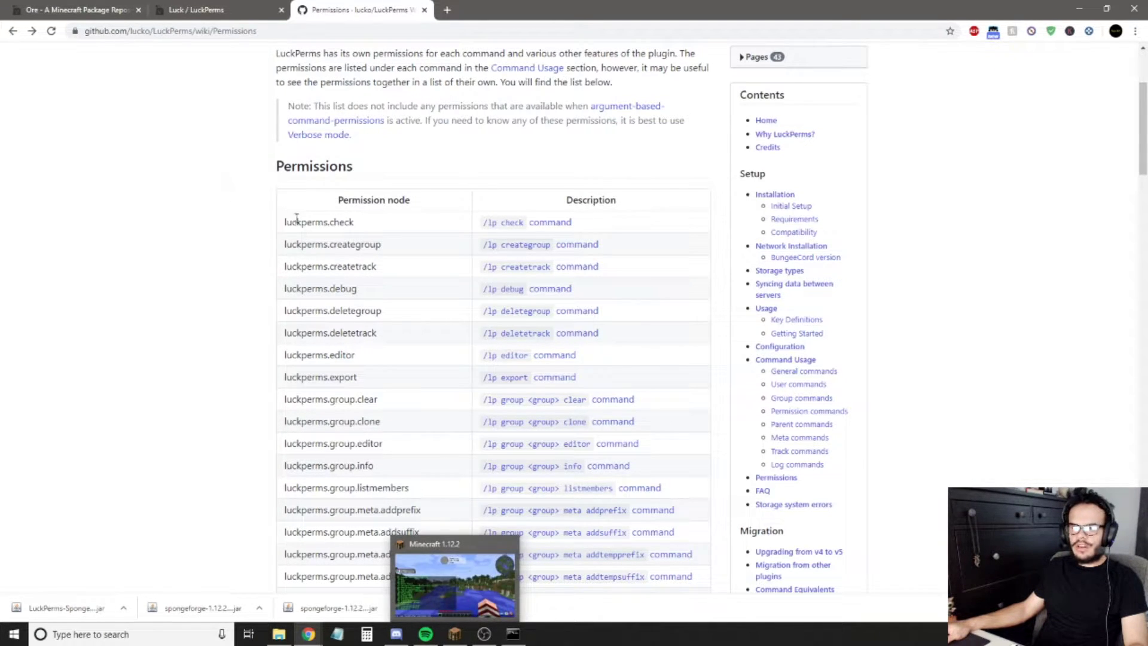
{"action": "left_click_drag", "start_coordinate": [329, 223], "coordinate": [354, 223]}
{"action": "left_click", "coordinate": [318, 220]}
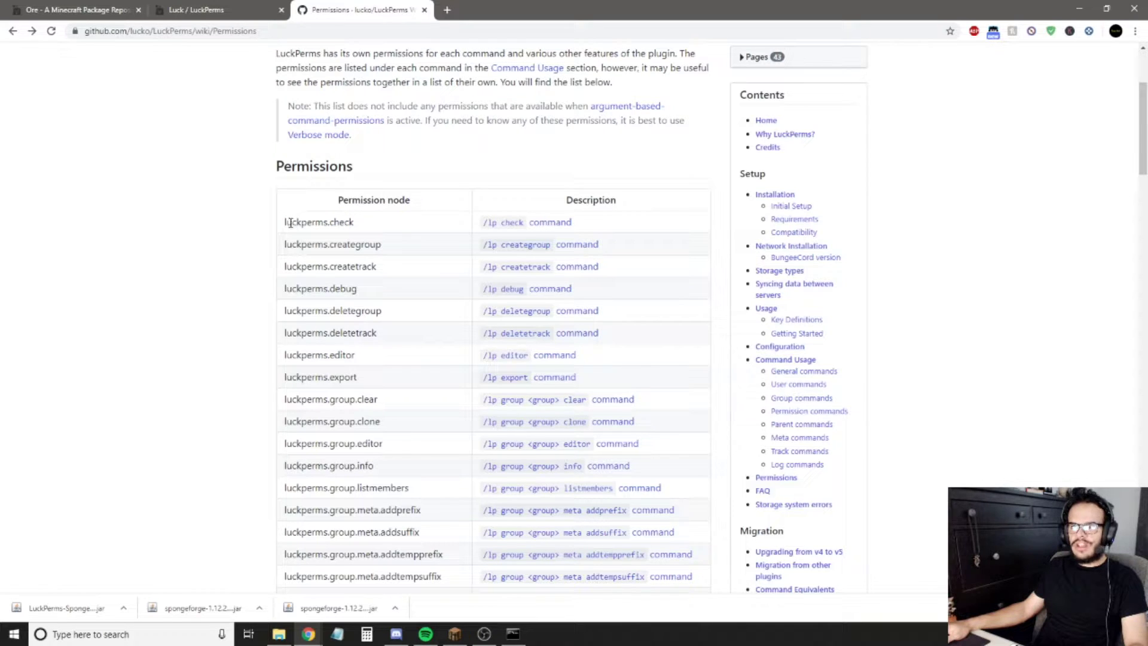
{"action": "left_click_drag", "start_coordinate": [285, 226], "coordinate": [330, 223]}
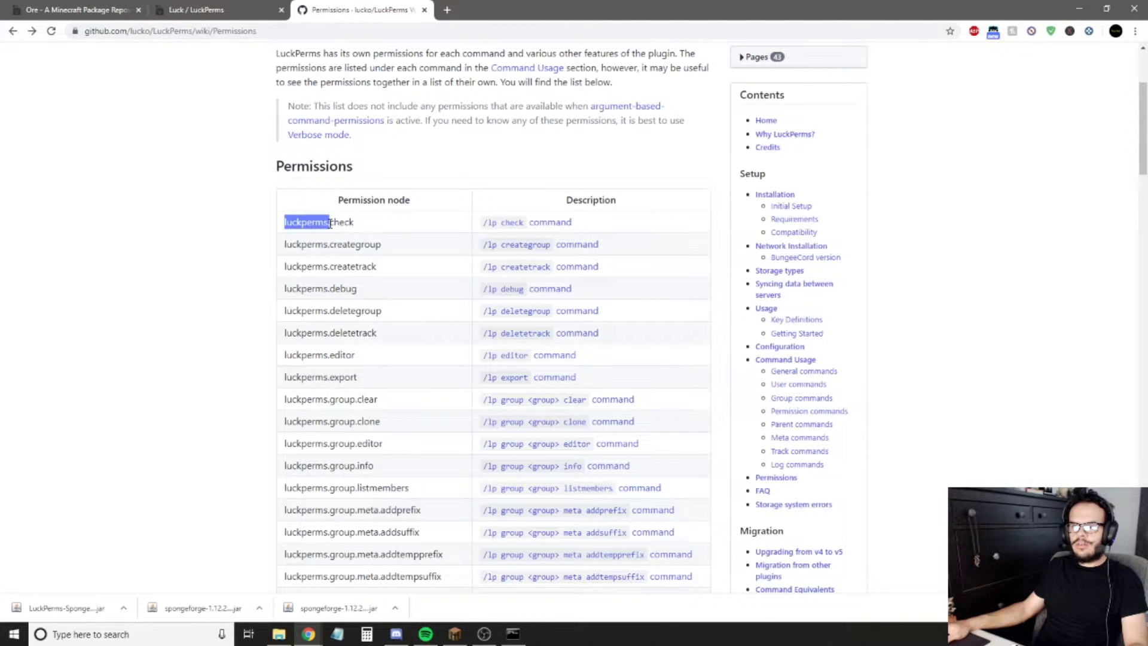
{"action": "left_click", "coordinate": [332, 221]}
{"action": "double_click", "coordinate": [335, 222]}
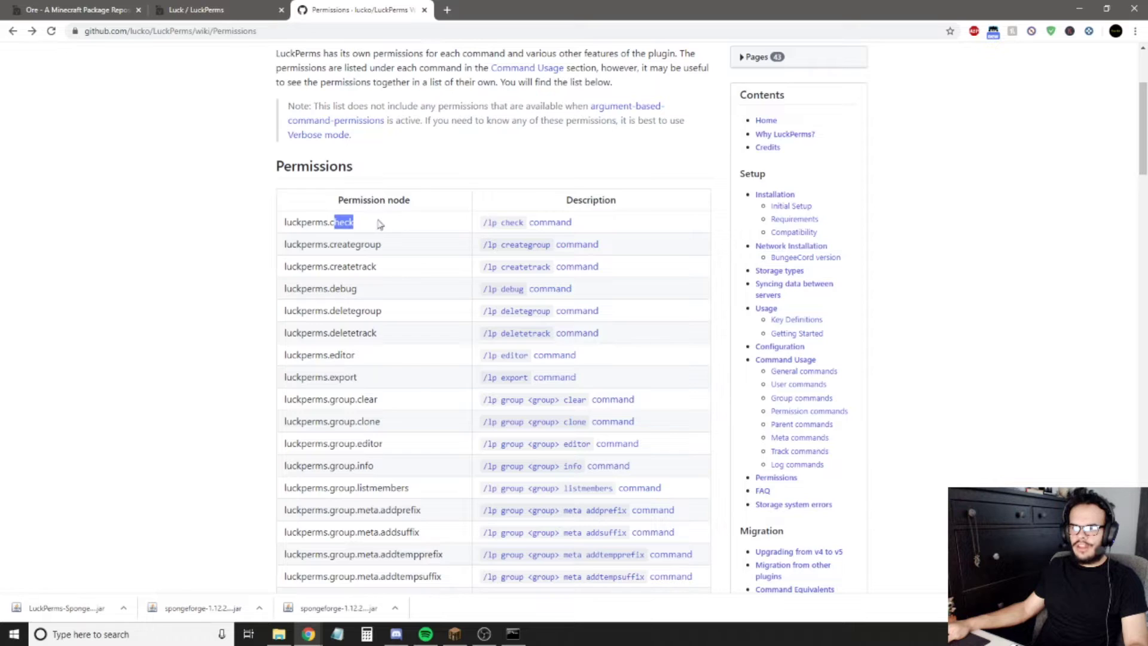
{"action": "scroll", "coordinate": [359, 233], "scroll_direction": "down", "scroll_amount": 7}
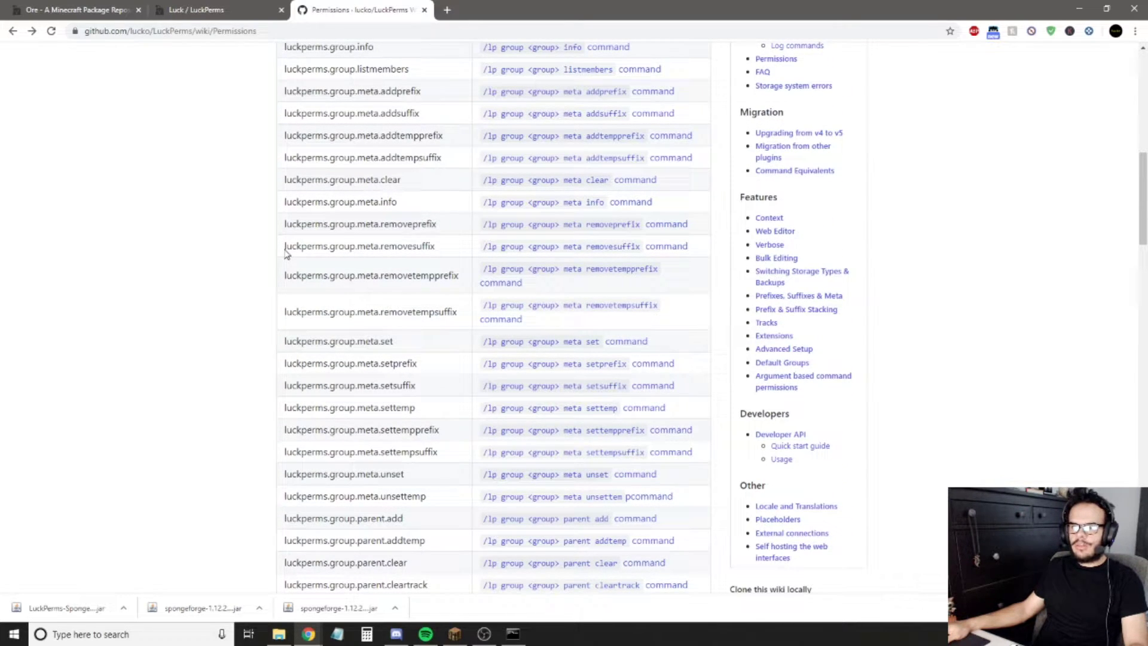
{"action": "left_click_drag", "start_coordinate": [358, 246], "coordinate": [420, 245]}
{"action": "left_click", "coordinate": [321, 241]}
{"action": "scroll", "coordinate": [349, 234], "scroll_direction": "up", "scroll_amount": 4}
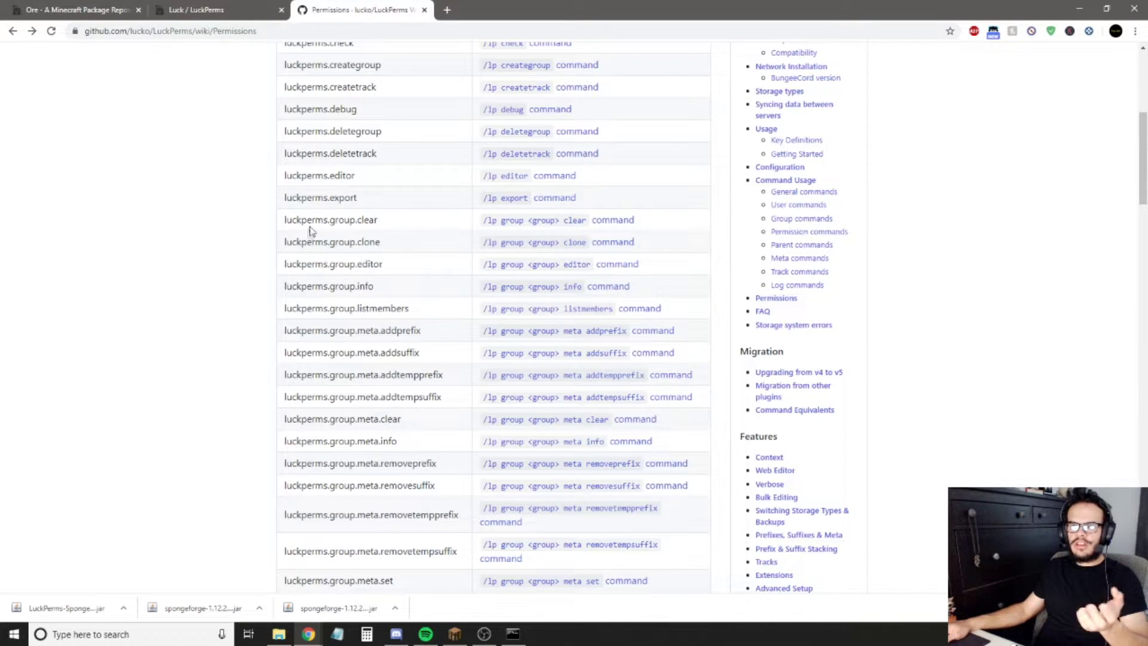
{"action": "left_click_drag", "start_coordinate": [328, 220], "coordinate": [277, 218]}
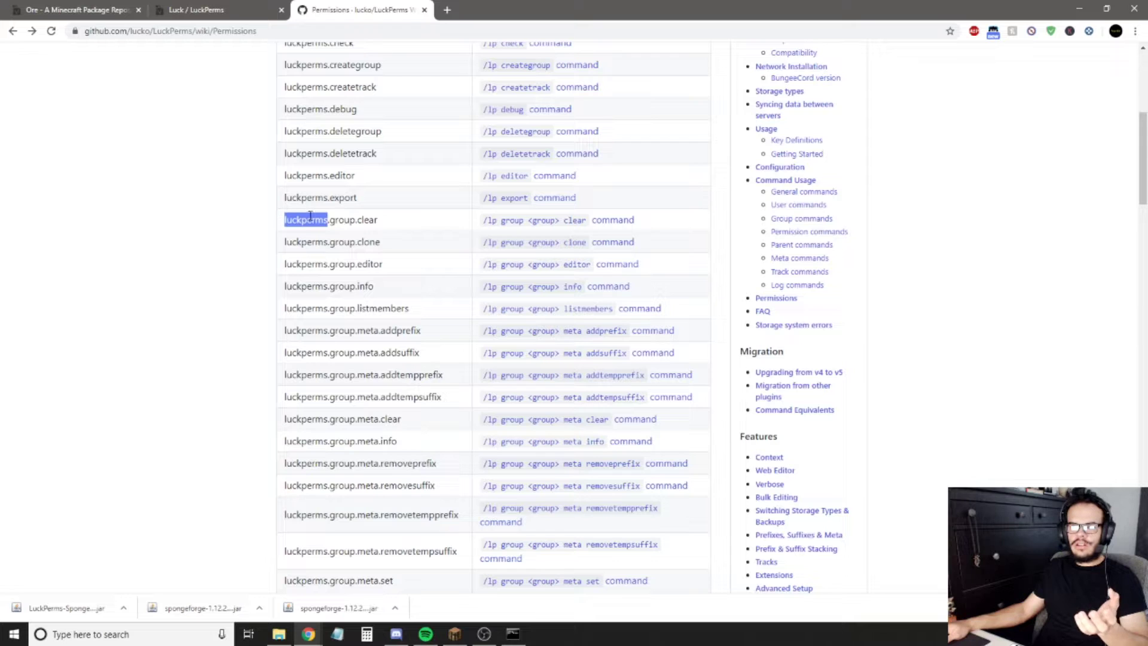
{"action": "left_click", "coordinate": [342, 220]}
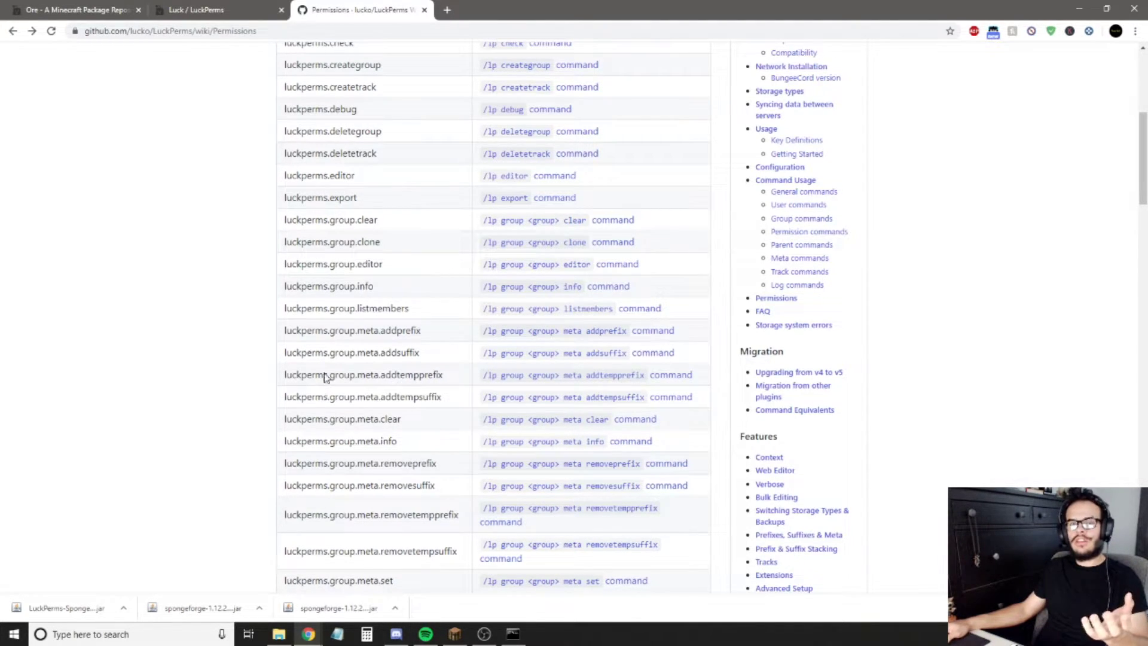
{"action": "left_click", "coordinate": [257, 11]}
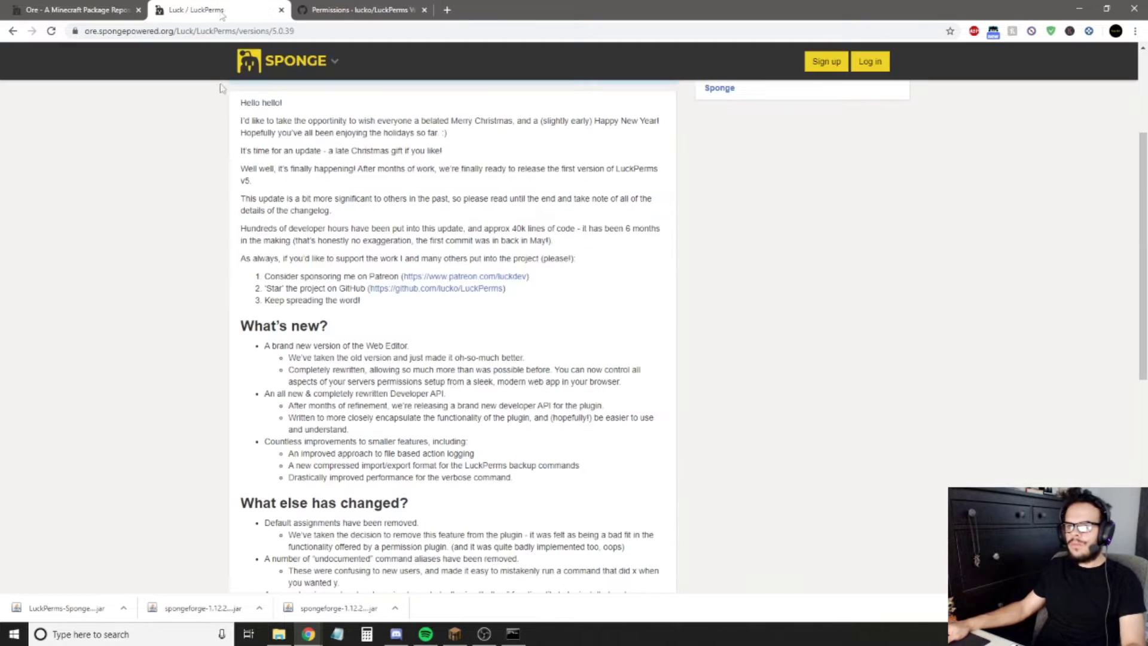
- Return to Minecraft, try the example nodes plugin.* and permisisonhandle. at the end of the command, and erase them
{"action": "left_click", "coordinate": [454, 629]}
{"action": "type", "text": "plugin"}
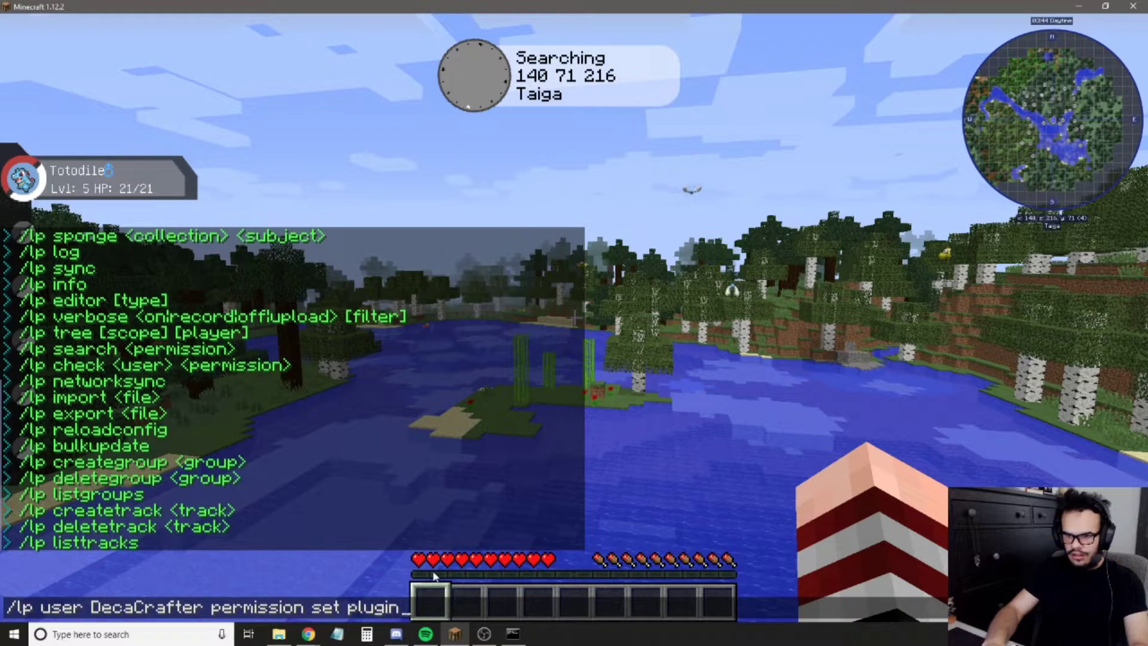
{"action": "type", "text": ".*"}
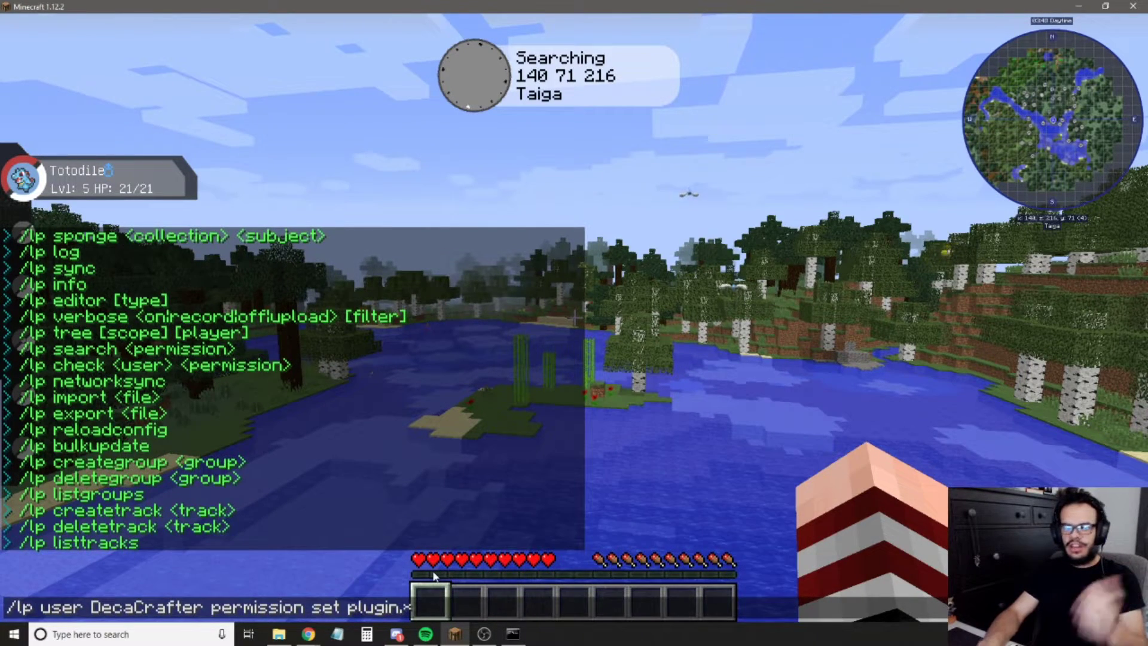
{"action": "key", "text": "BackSpace"}
{"action": "key", "text": "BackSpace"}
{"action": "key", "text": "BackSpace"}
{"action": "key", "text": "BackSpace"}
{"action": "key", "text": "BackSpace"}
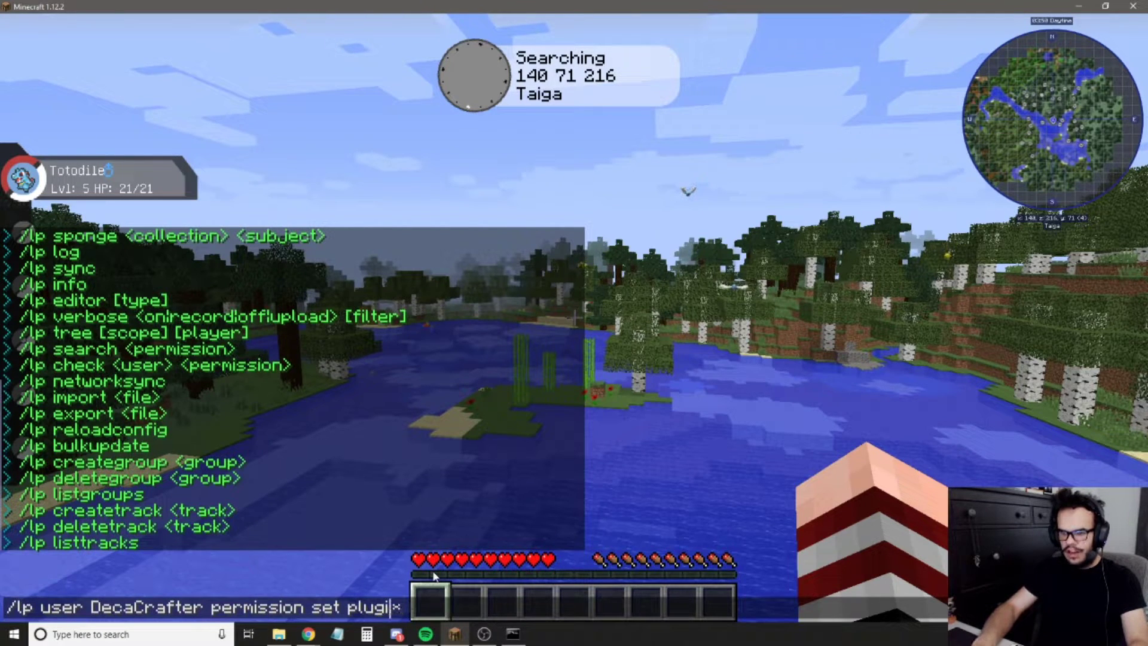
{"action": "type", "text": "ermisisonhandle."}
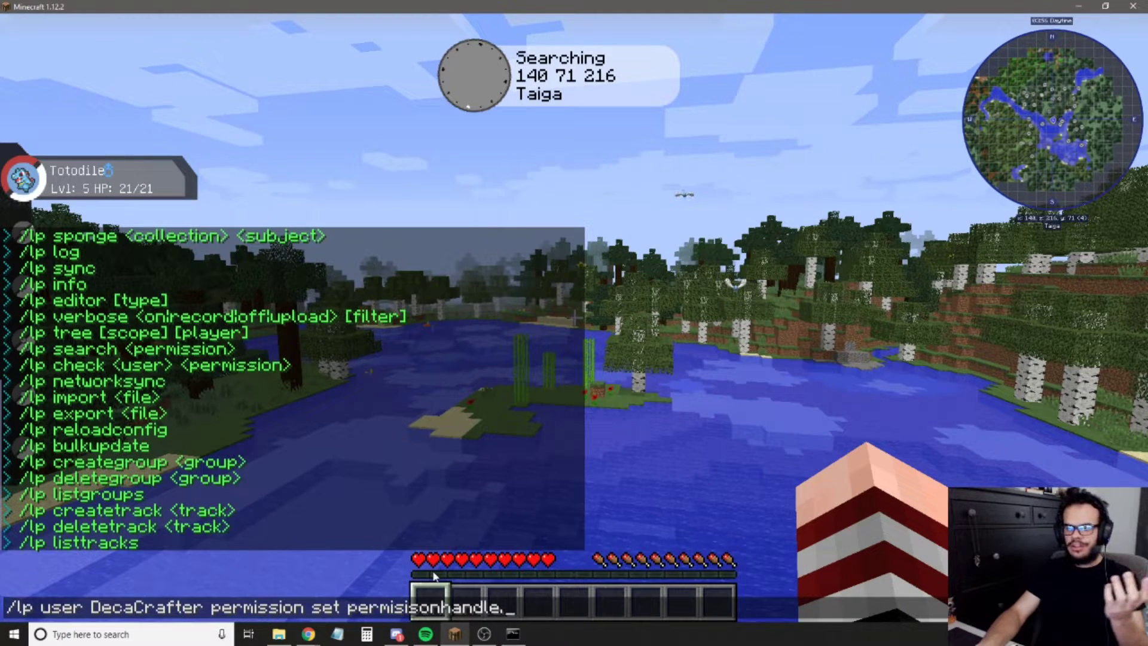
{"action": "key", "text": "BackSpace"}
{"action": "key", "text": "BackSpace"}
{"action": "key", "text": "BackSpace"}
{"action": "key", "text": "BackSpace"}
{"action": "key", "text": "BackSpace"}
{"action": "key", "text": "BackSpace"}
{"action": "key", "text": "BackSpace"}
{"action": "key", "text": "BackSpace"}
{"action": "key", "text": "BackSpace"}
{"action": "key", "text": "BackSpace"}
{"action": "key", "text": "BackSpace"}
{"action": "key", "text": "BackSpace"}
{"action": "key", "text": "BackSpace"}
{"action": "key", "text": "BackSpace"}
{"action": "key", "text": "BackSpace"}
{"action": "key", "text": "BackSpace"}
{"action": "key", "text": "BackSpace"}
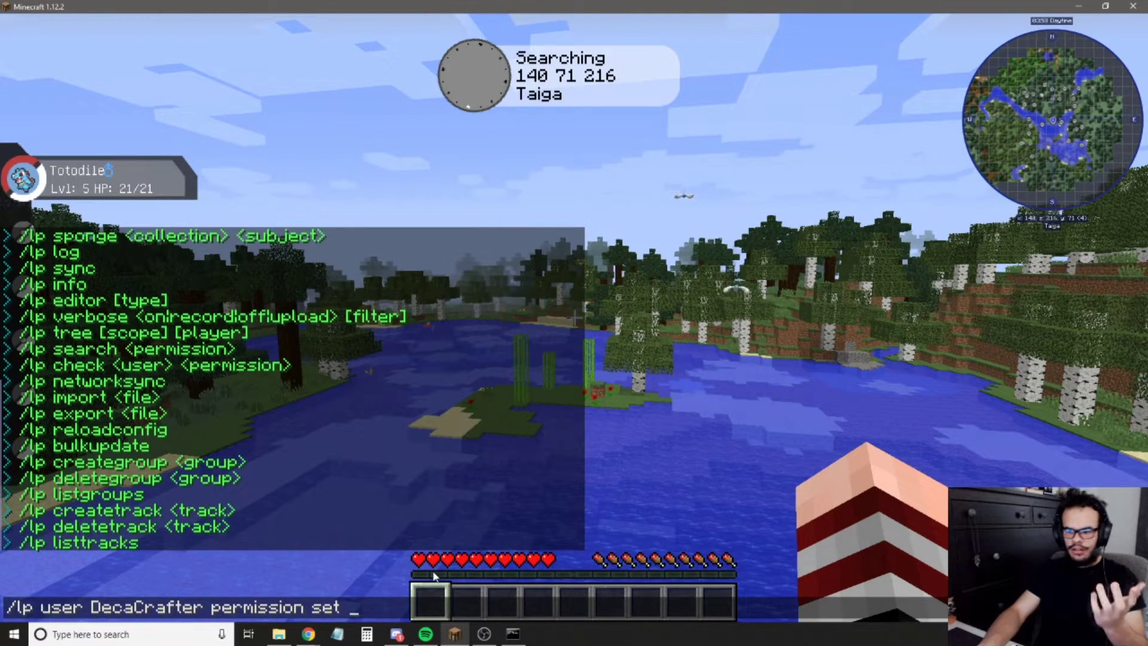
- Replace the unfinished user command with /lp creategroup Mods and run it
{"action": "key", "text": "BackSpace"}
{"action": "key", "text": "BackSpace"}
{"action": "key", "text": "BackSpace"}
{"action": "key", "text": "BackSpace"}
{"action": "key", "text": "BackSpace"}
{"action": "key", "text": "BackSpace"}
{"action": "key", "text": "BackSpace"}
{"action": "key", "text": "BackSpace"}
{"action": "key", "text": "BackSpace"}
{"action": "key", "text": "BackSpace"}
{"action": "key", "text": "BackSpace"}
{"action": "key", "text": "BackSpace"}
{"action": "key", "text": "BackSpace"}
{"action": "key", "text": "BackSpace"}
{"action": "key", "text": "BackSpace"}
{"action": "key", "text": "BackSpace"}
{"action": "key", "text": "BackSpace"}
{"action": "key", "text": "BackSpace"}
{"action": "key", "text": "BackSpace"}
{"action": "key", "text": "BackSpace"}
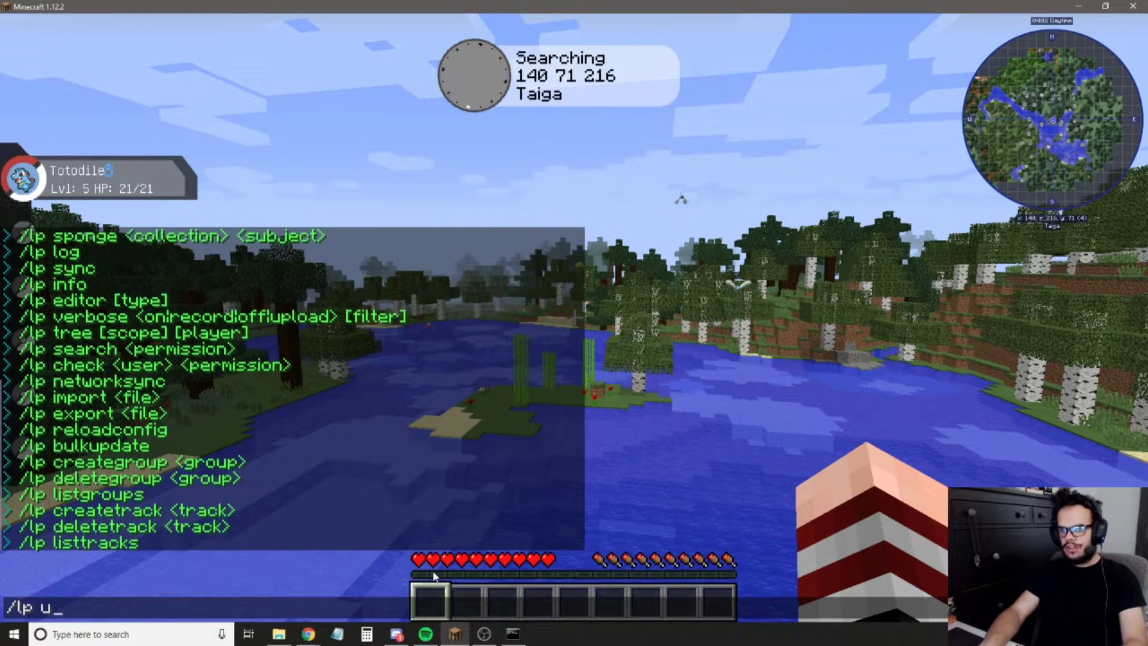
{"action": "type", "text": "eate"}
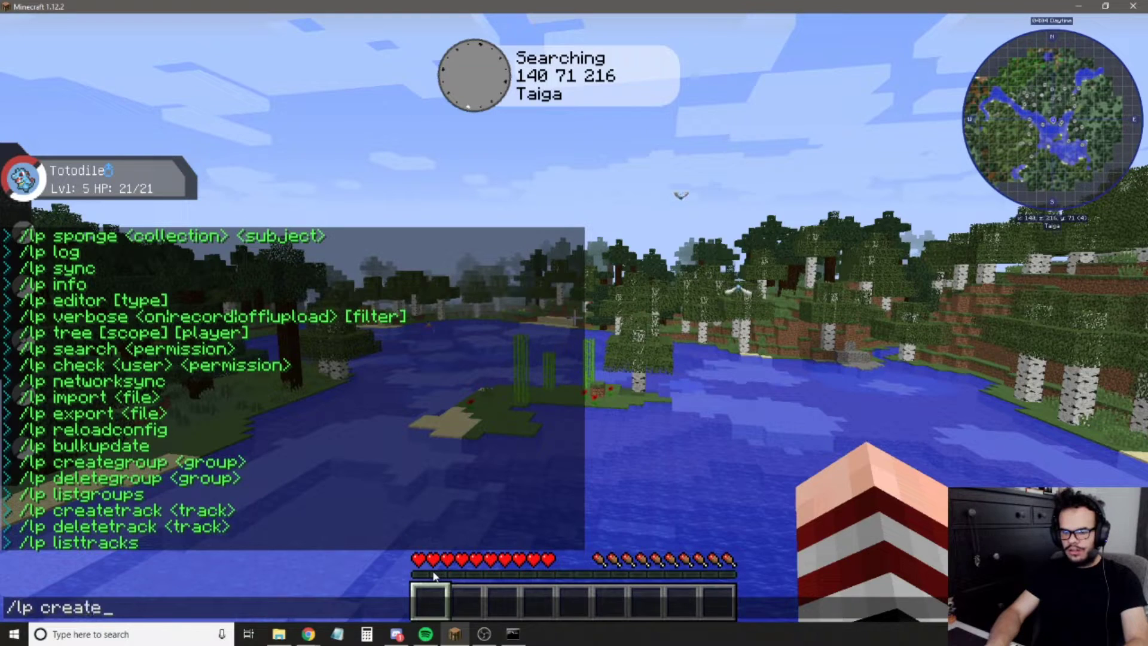
{"action": "type", "text": "dgroup"}
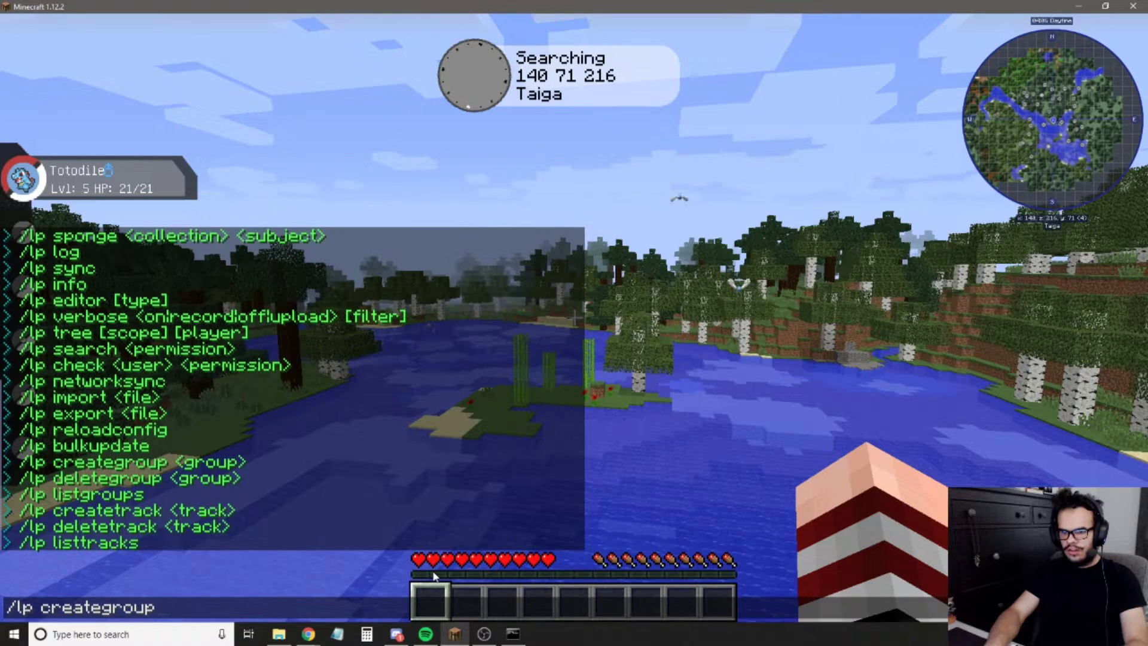
{"action": "type", "text": " Mods"}
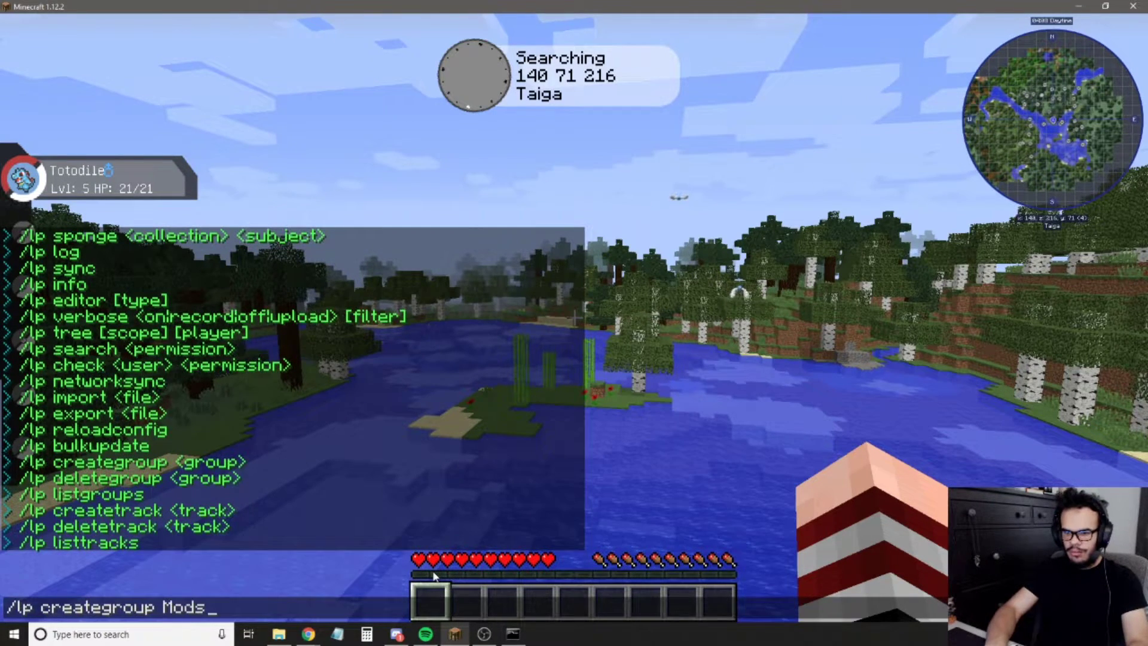
{"action": "key", "text": "Return"}
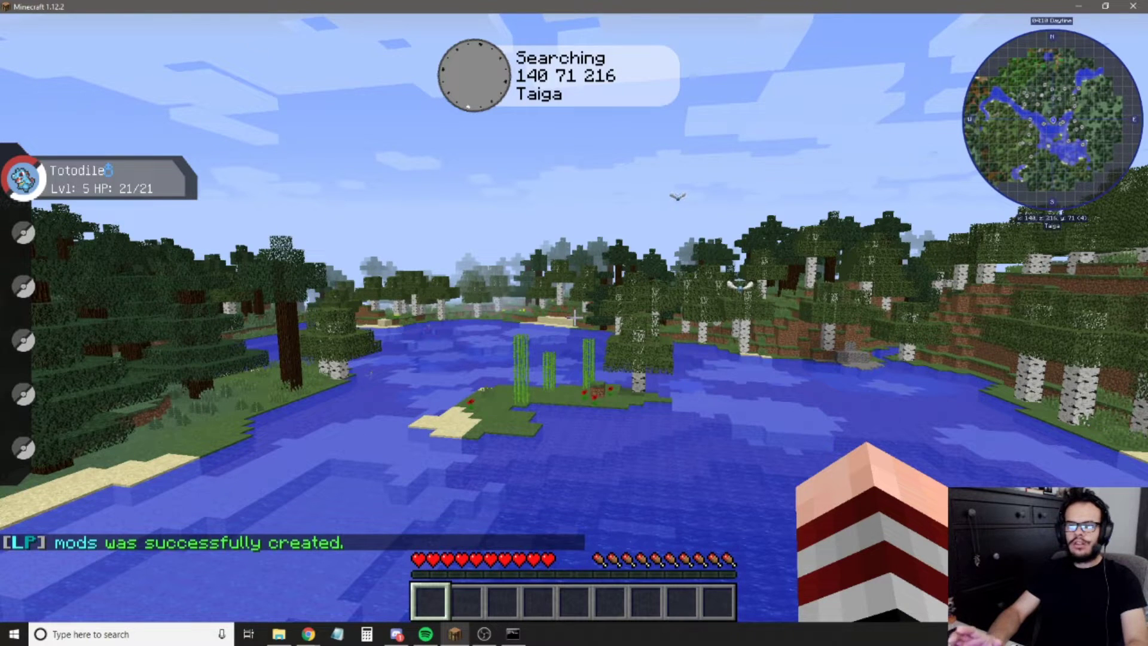
- Make default the parent of the mods group by running /lp group mods parent set default
{"action": "key", "text": "t"}
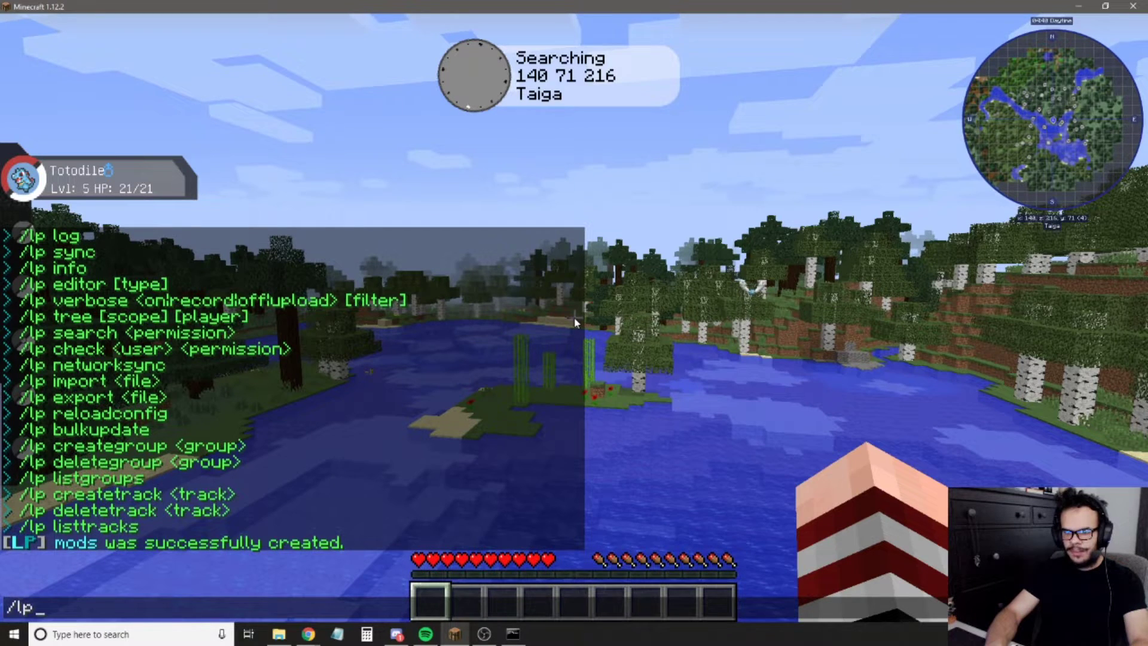
{"action": "type", "text": "group"}
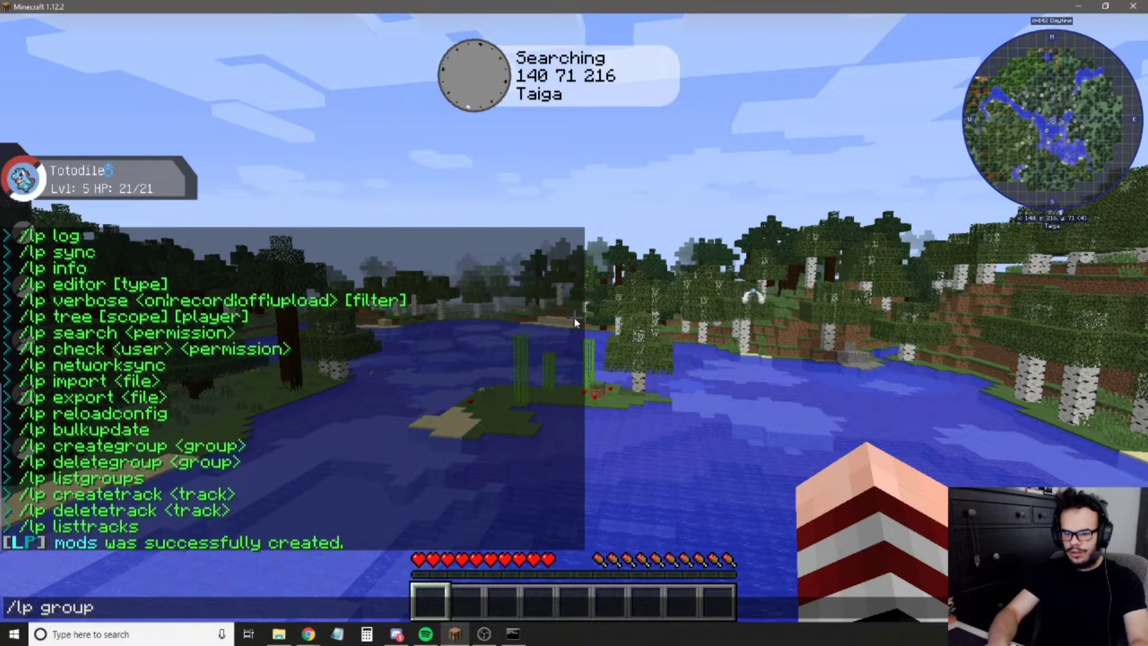
{"action": "type", "text": " mods p"}
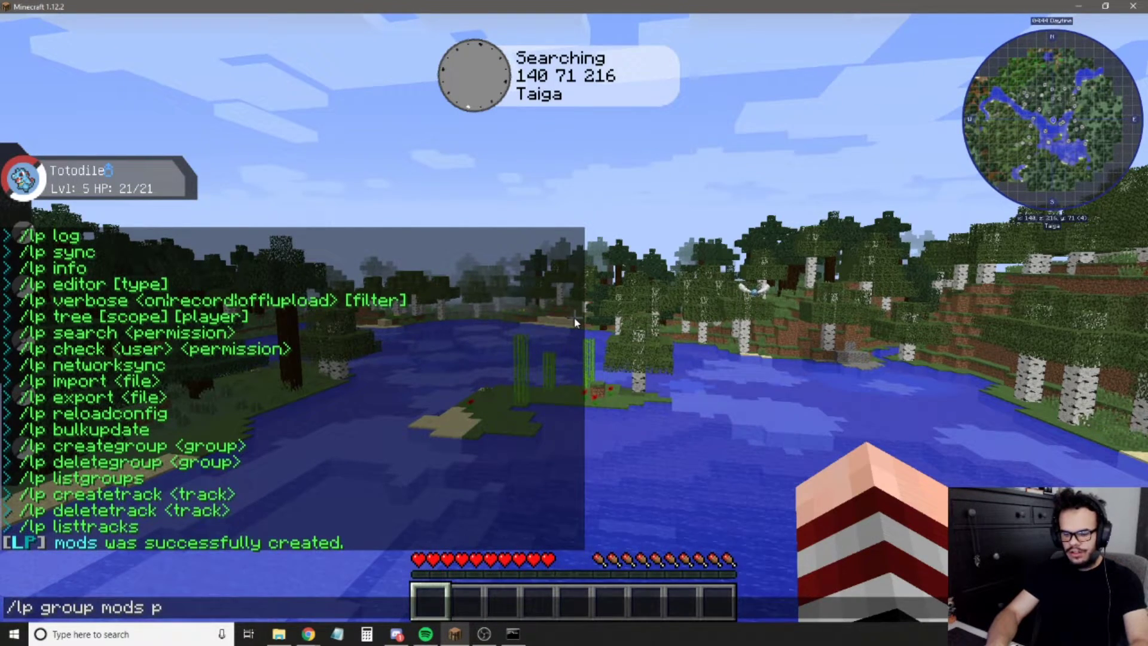
{"action": "type", "text": "s"}
{"action": "key", "text": "Tab"}
{"action": "key", "text": "Tab"}
{"action": "key", "text": "Tab"}
{"action": "key", "text": "Tab"}
{"action": "key", "text": "Tab"}
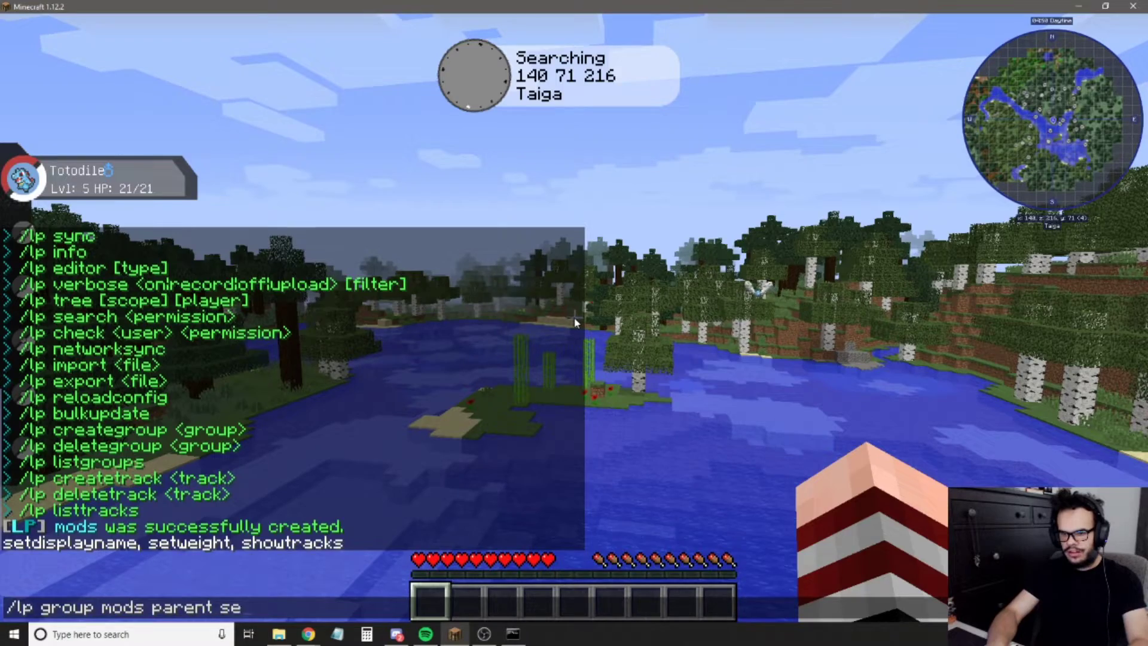
{"action": "key", "text": "Tab"}
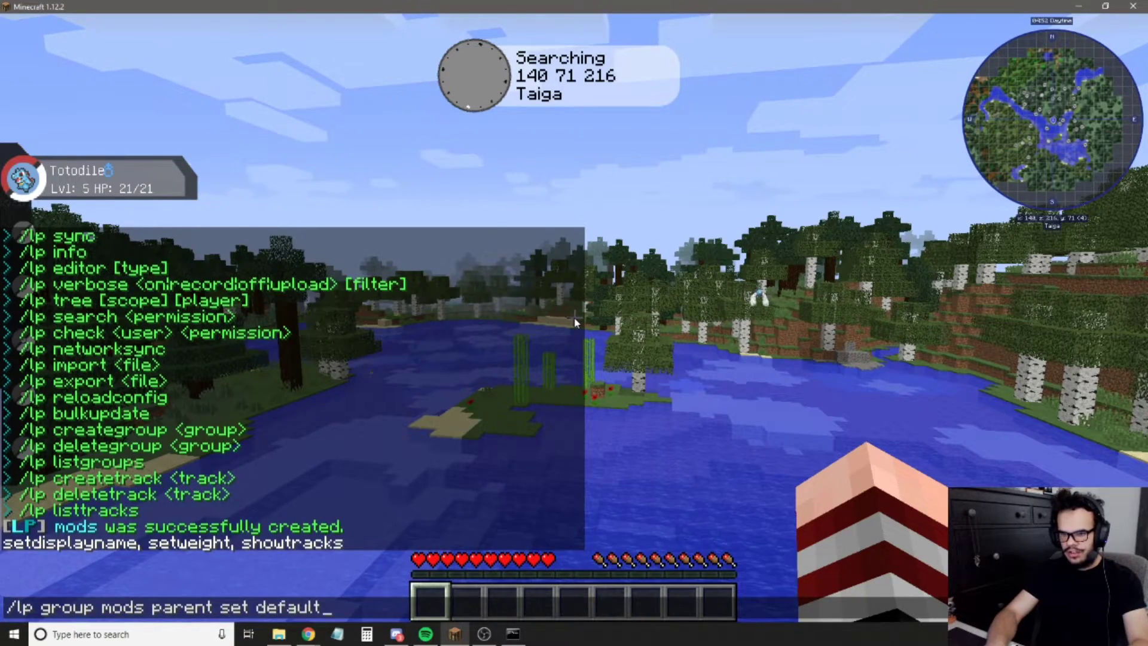
{"action": "key", "text": "Return"}
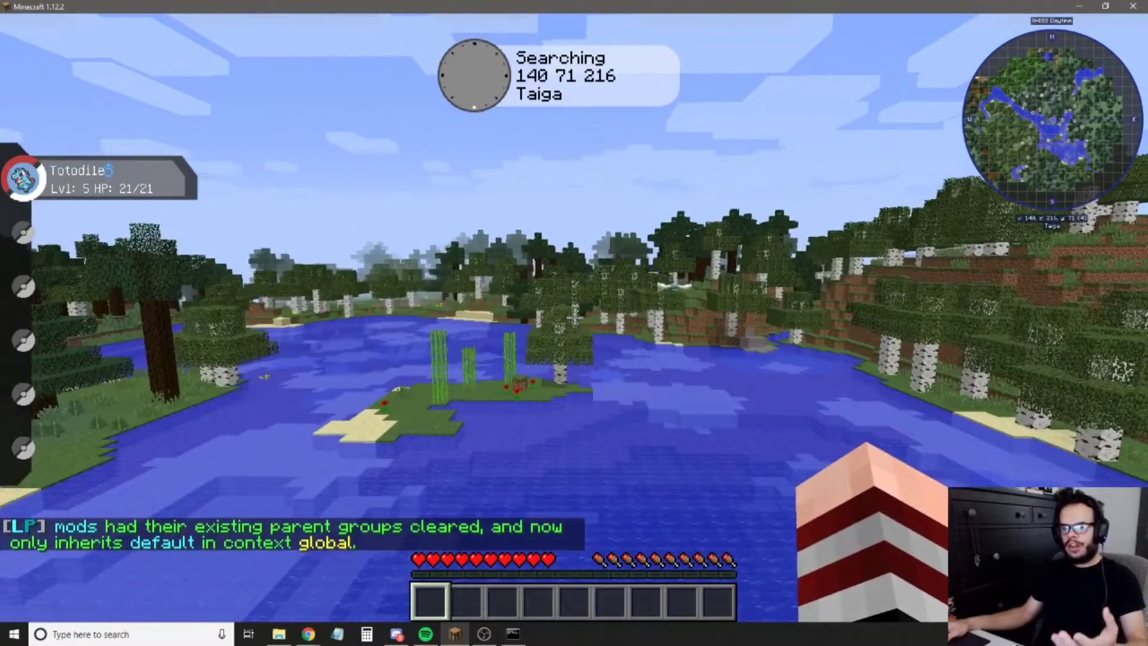
- Create an admin group by running /lp creategroup admin
{"action": "key", "text": "slash"}
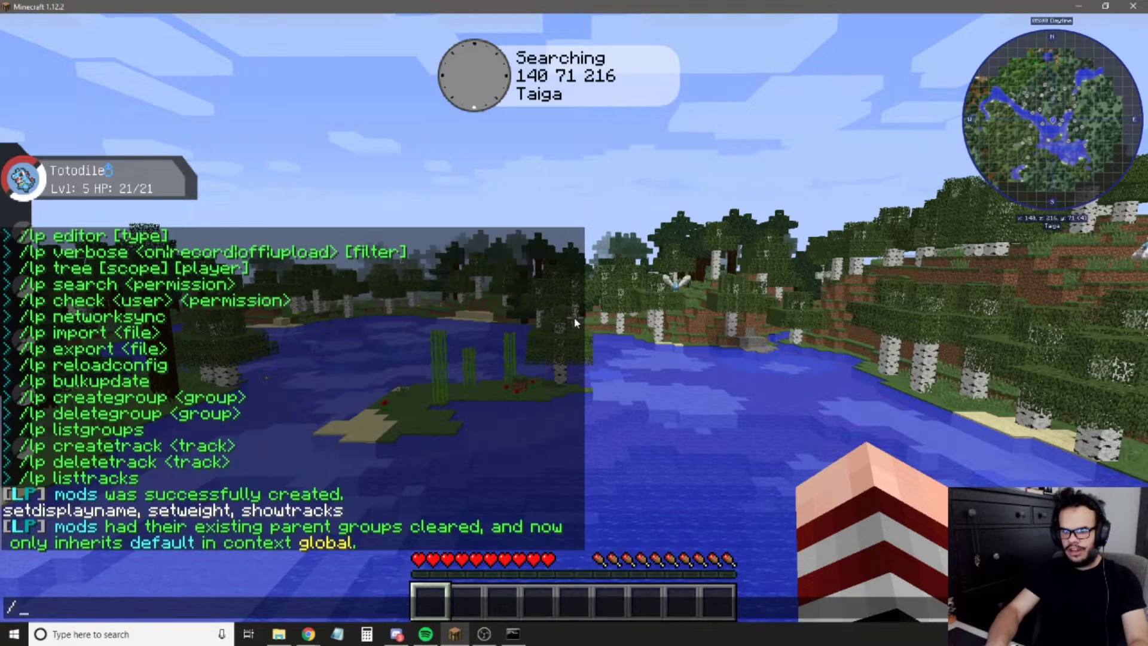
{"action": "type", "text": "lp group"}
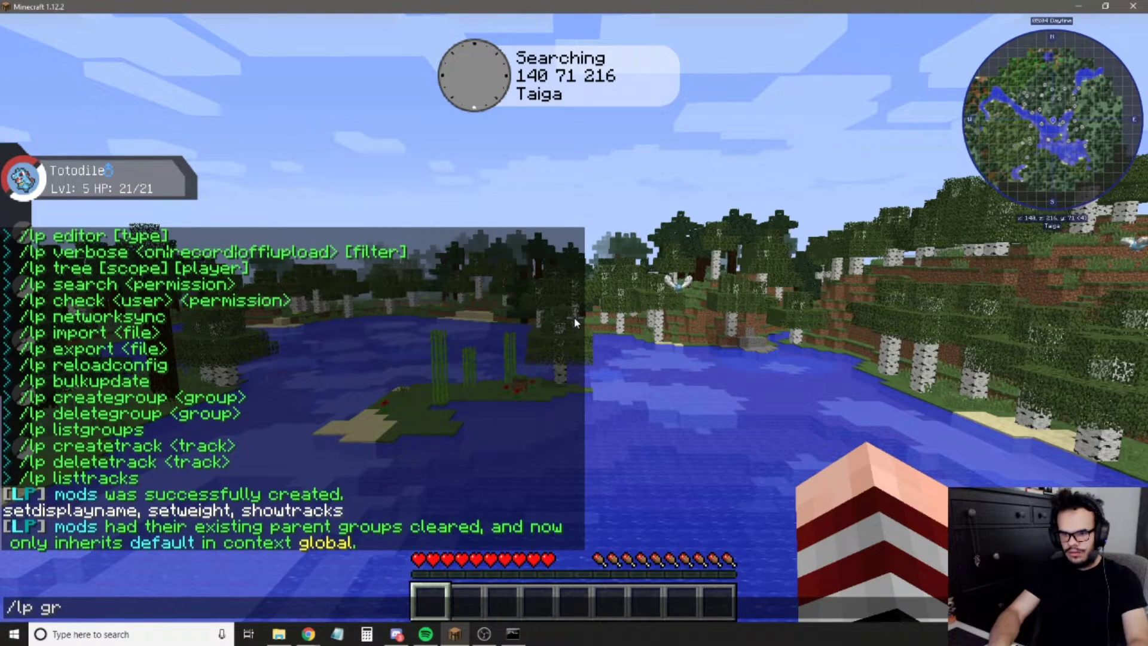
{"action": "key", "text": "BackSpace"}
{"action": "key", "text": "BackSpace"}
{"action": "key", "text": "BackSpace"}
{"action": "type", "text": "create"}
{"action": "key", "text": "Tab"}
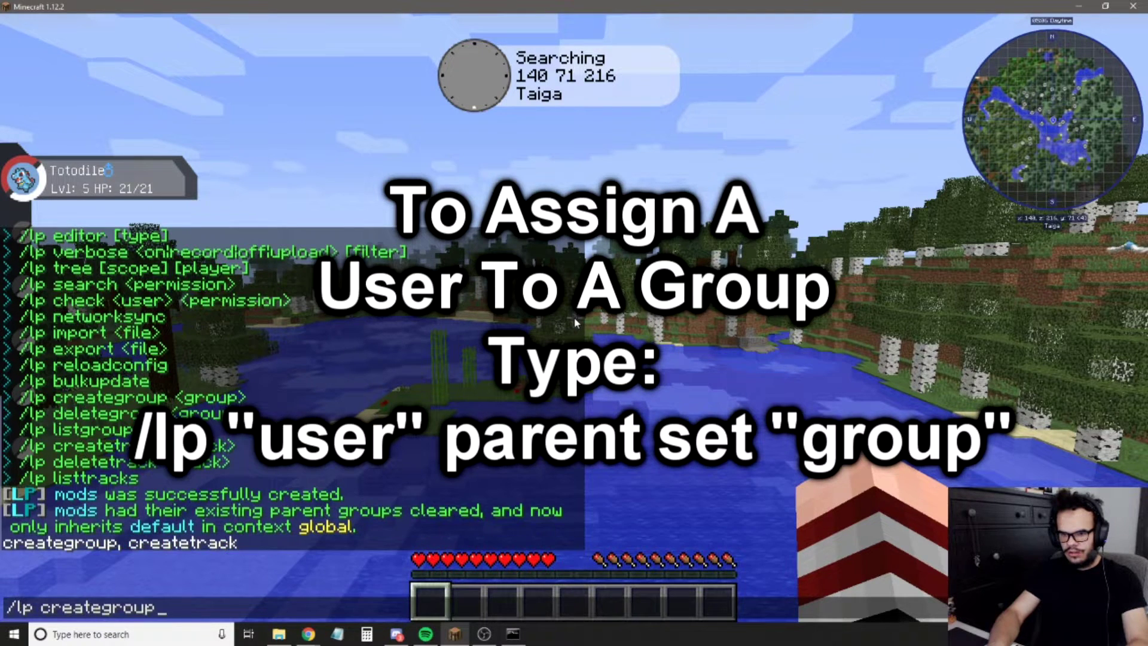
{"action": "type", "text": "admin"}
{"action": "key", "text": "Return"}
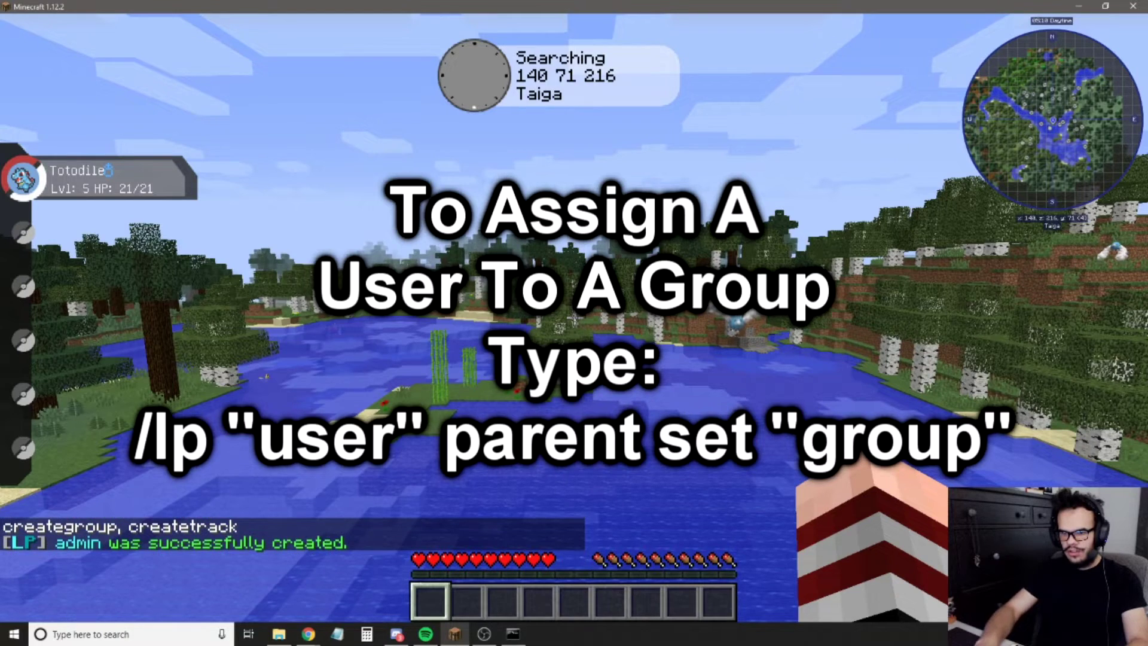
- Reuse the previous parent command to run /lp group admin parent set mods, so admin inherits from mods
{"action": "key", "text": "Up"}
{"action": "key", "text": "Up"}
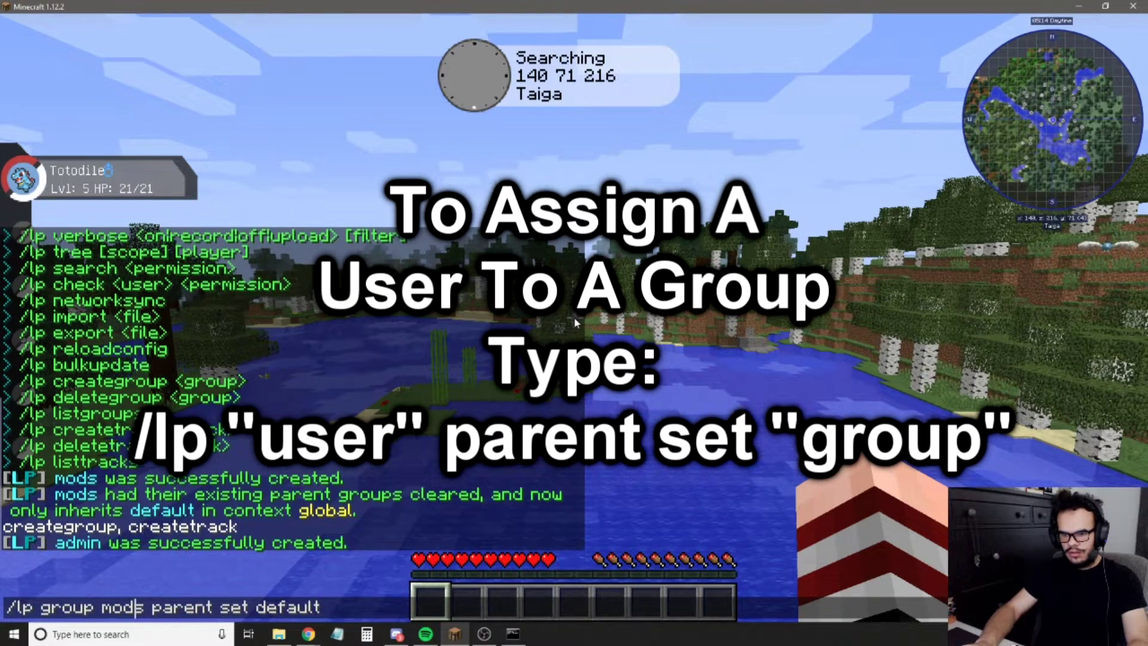
{"action": "key", "text": "BackSpace"}
{"action": "key", "text": "BackSpace"}
{"action": "key", "text": "BackSpace"}
{"action": "key", "text": "BackSpace"}
{"action": "type", "text": "admin"}
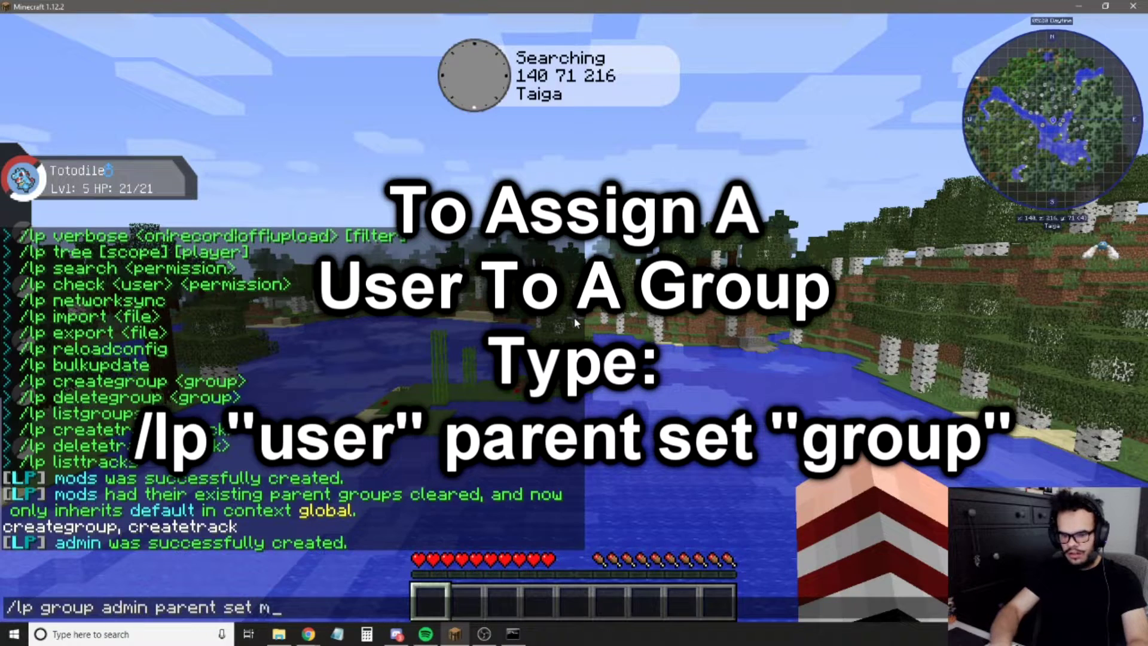
{"action": "key", "text": "Return"}
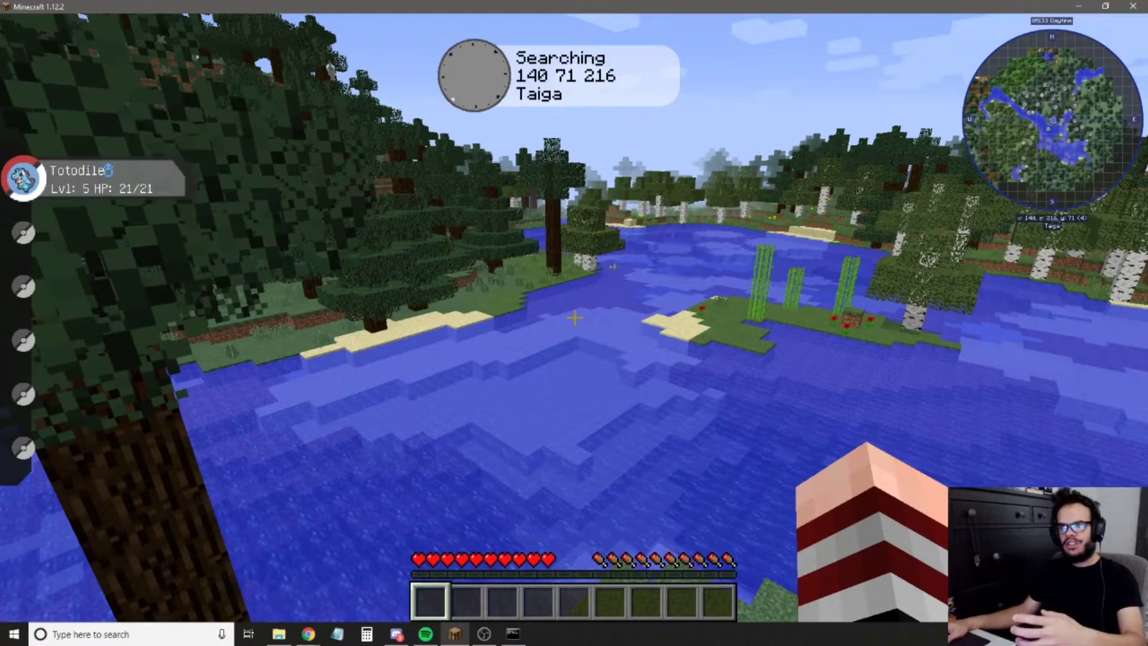
{"action": "key", "text": "w"}
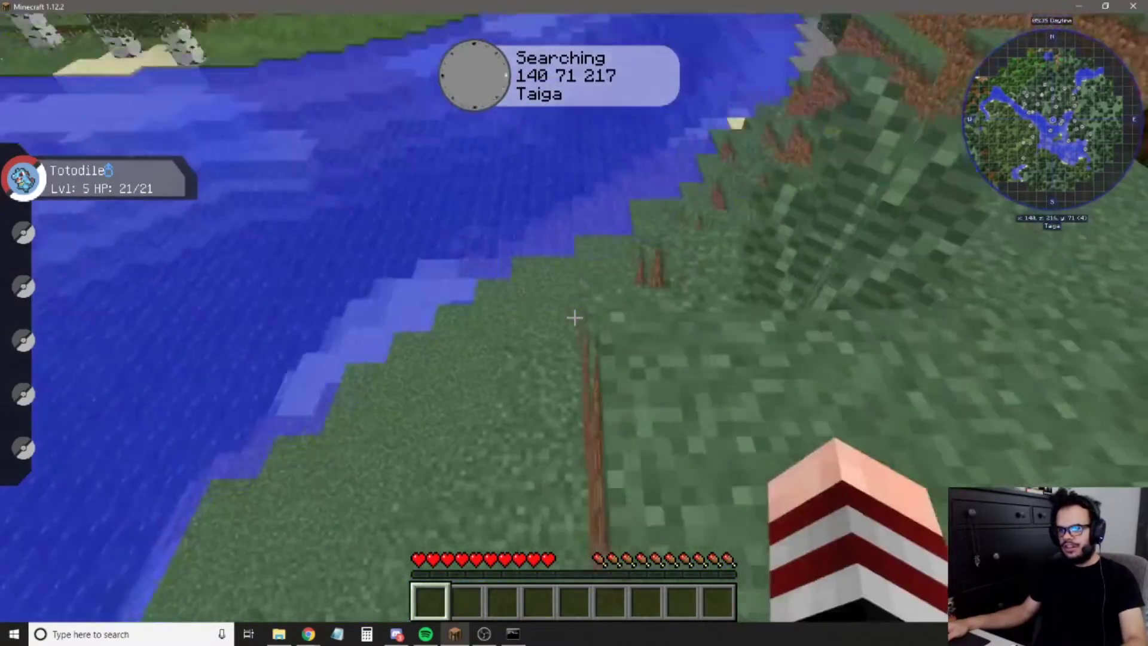
{"action": "key", "text": "w"}
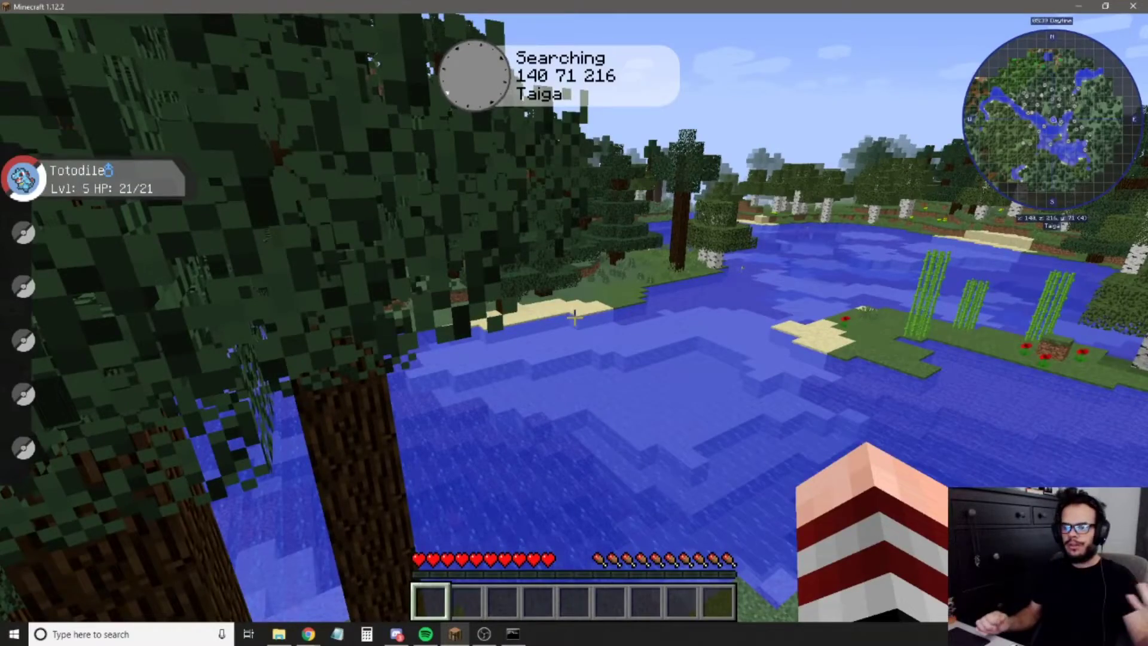
{"action": "key", "text": "w"}
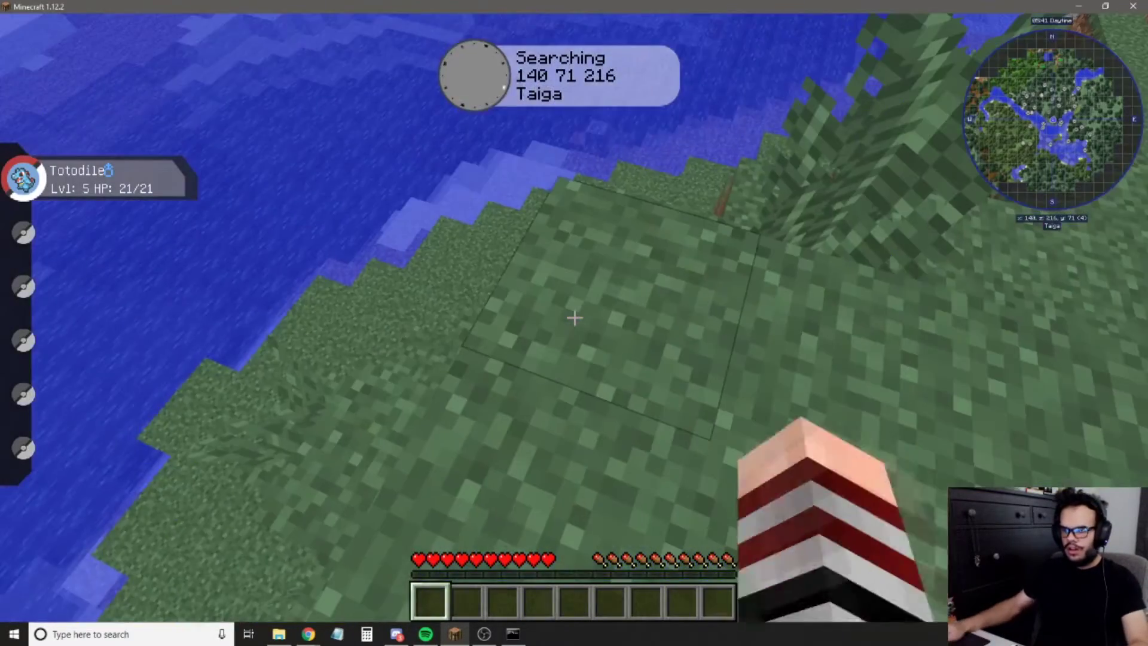
{"action": "key", "text": "w"}
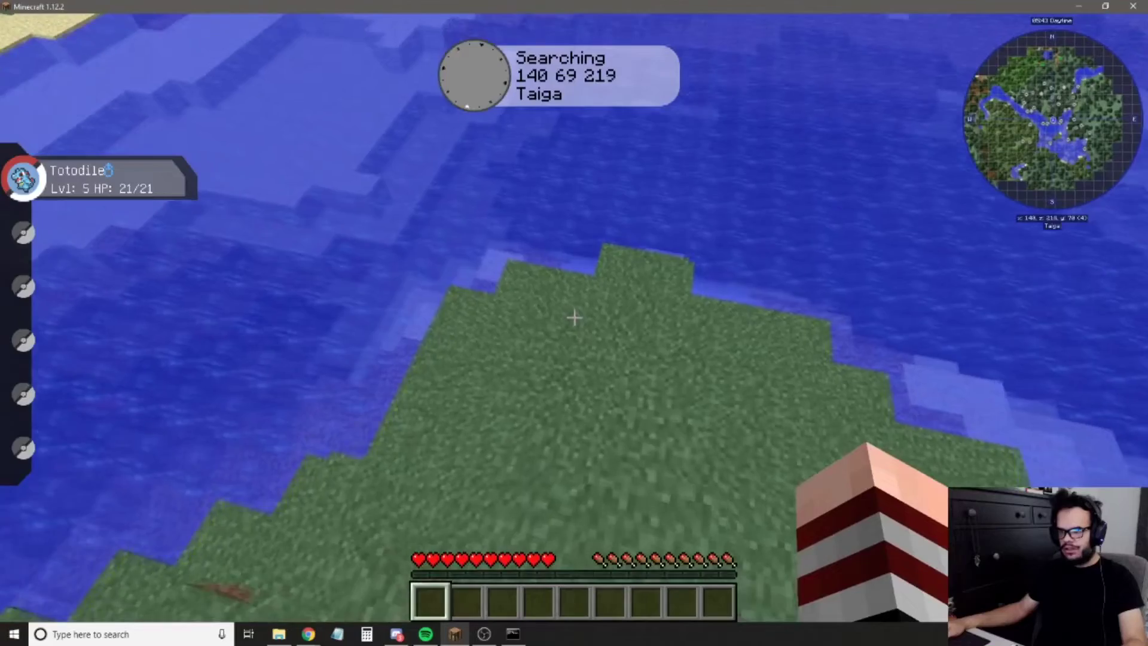
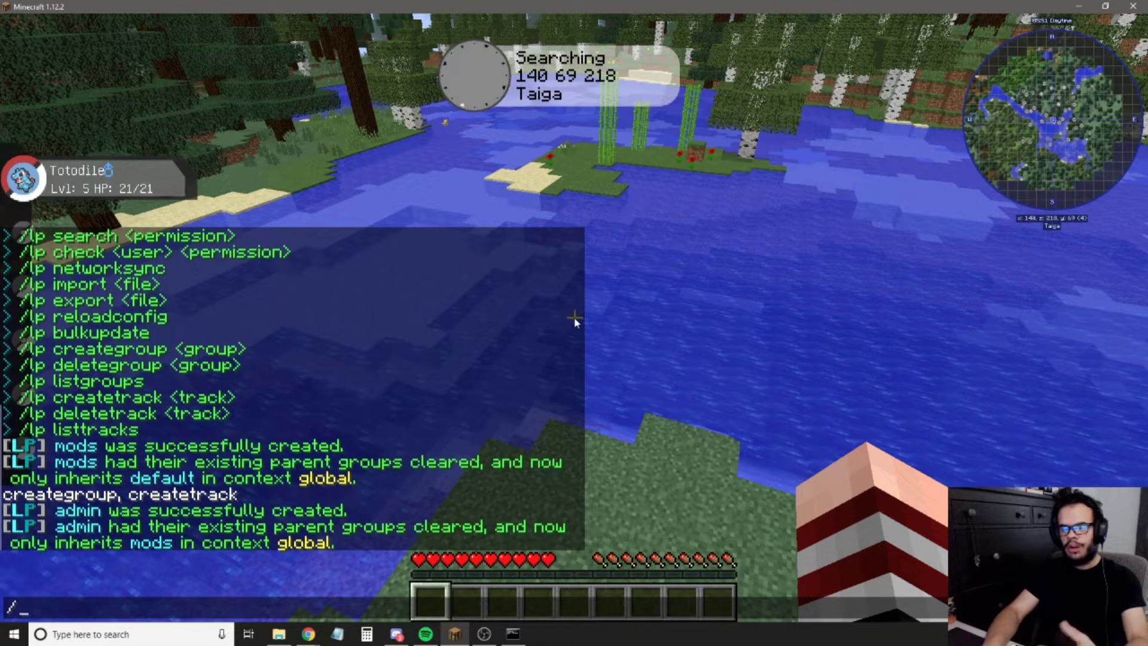
- Draft /lp group mods permission set luckperms and list the completion suggestions for the available LuckPerms permission nodes
{"action": "type", "text": "lp"}
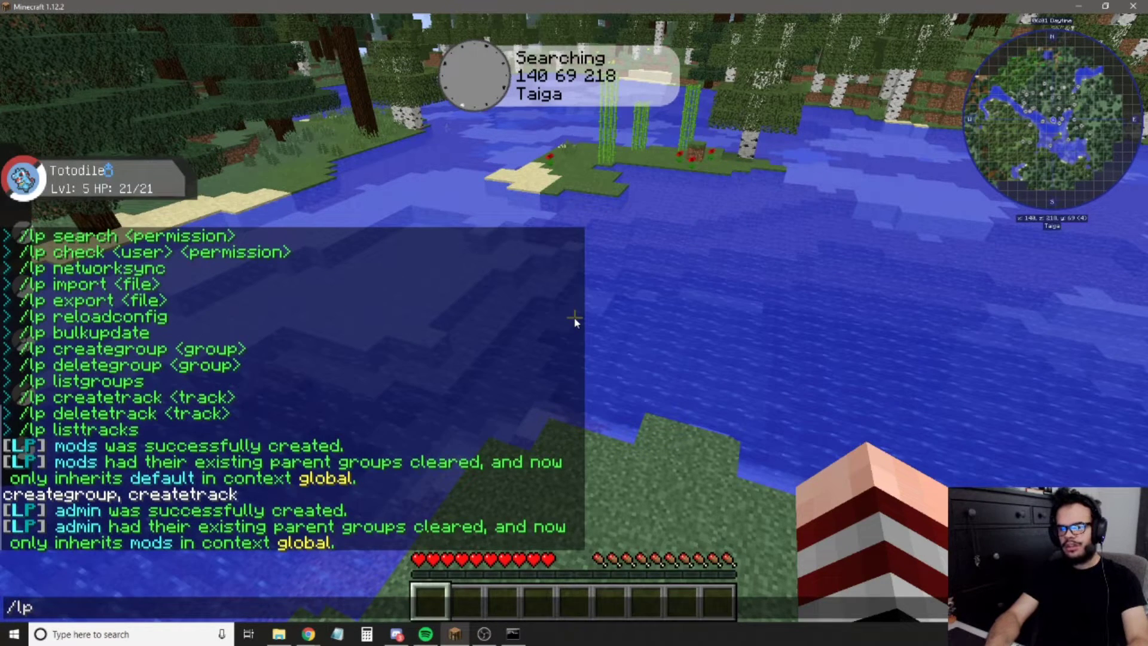
{"action": "type", "text": "oup "}
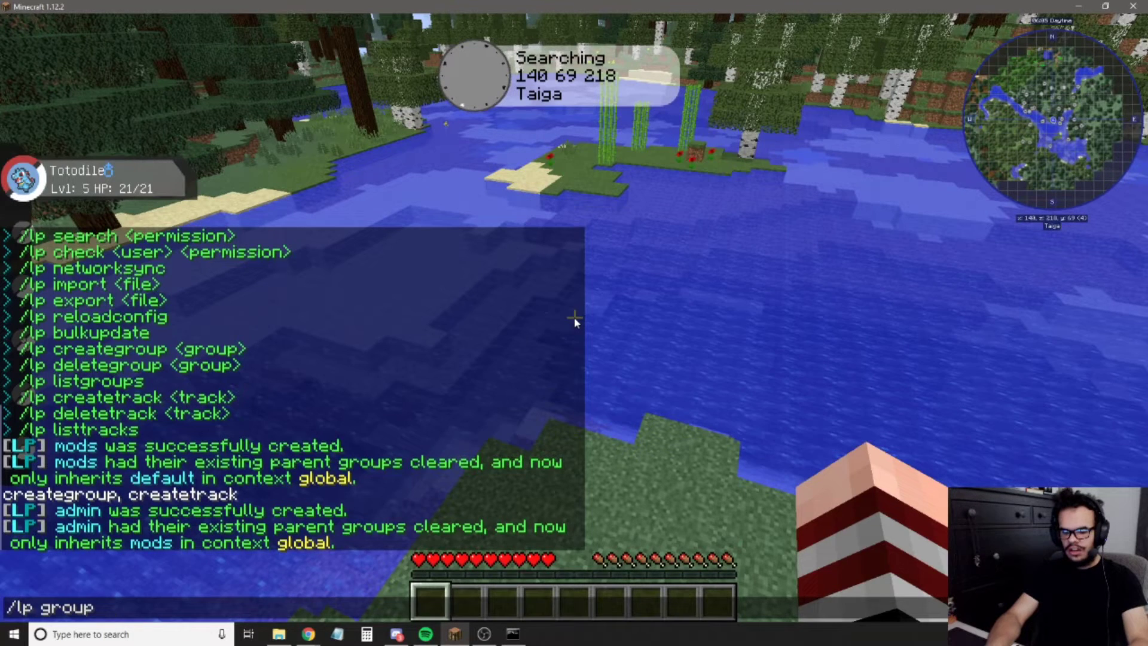
{"action": "type", "text": "mods"}
{"action": "key", "text": "Tab"}
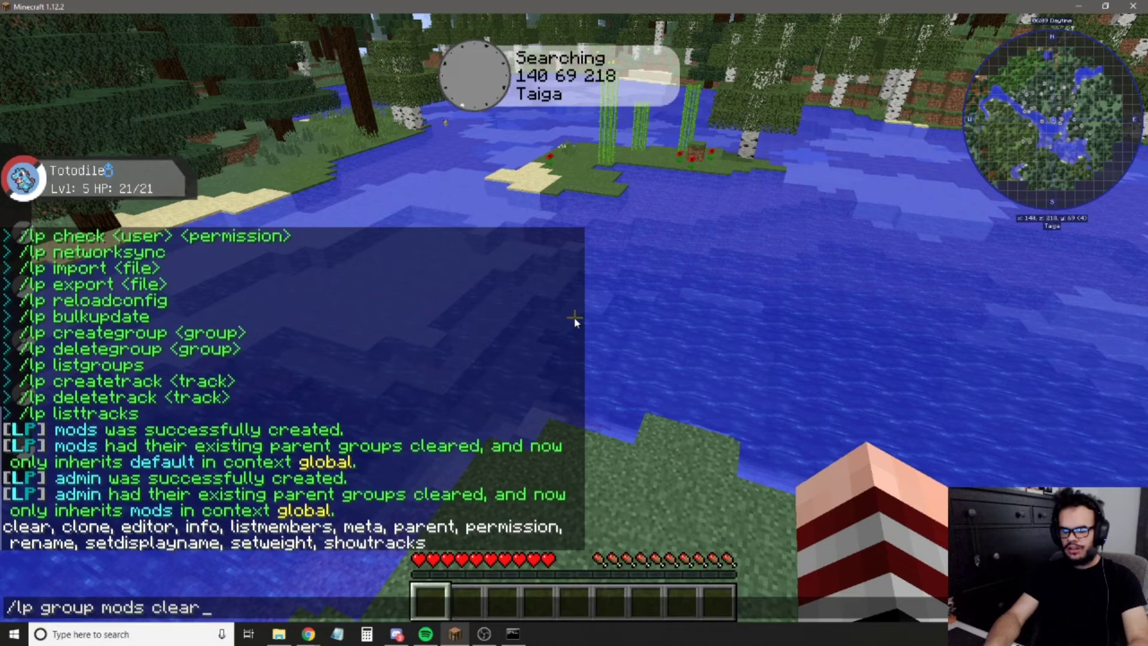
{"action": "key", "text": "BackSpace"}
{"action": "key", "text": "BackSpace"}
{"action": "type", "text": "p"}
{"action": "key", "text": "Tab"}
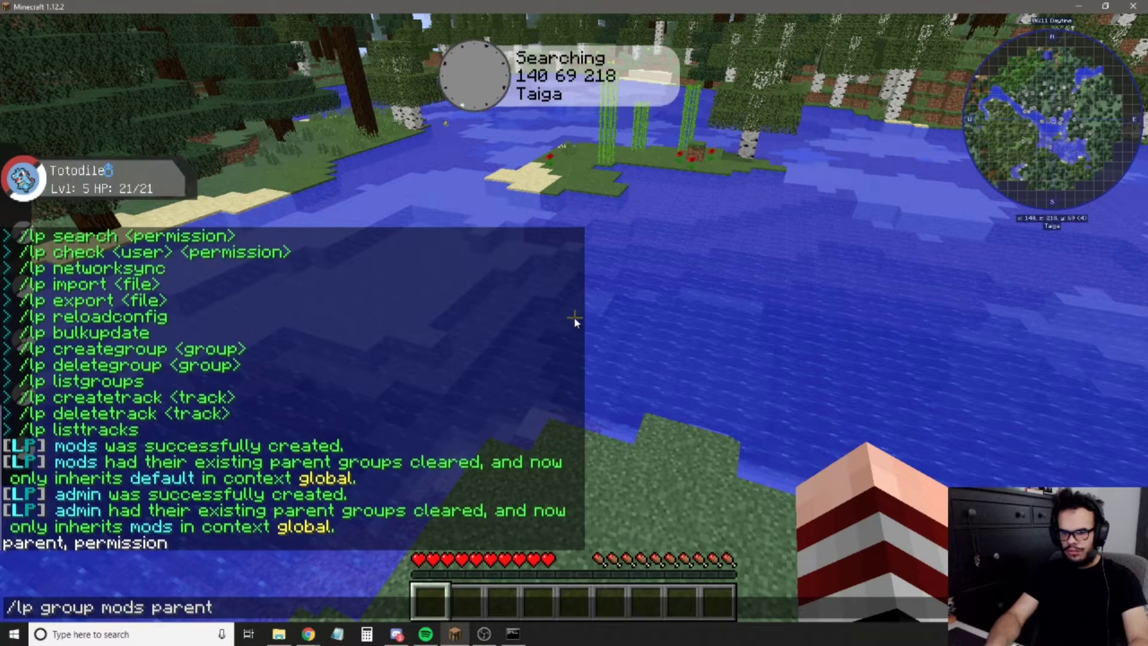
{"action": "key", "text": "BackSpace"}
{"action": "key", "text": "BackSpace"}
{"action": "key", "text": "BackSpace"}
{"action": "type", "text": "er"}
{"action": "key", "text": "Tab"}
{"action": "type", "text": "s"}
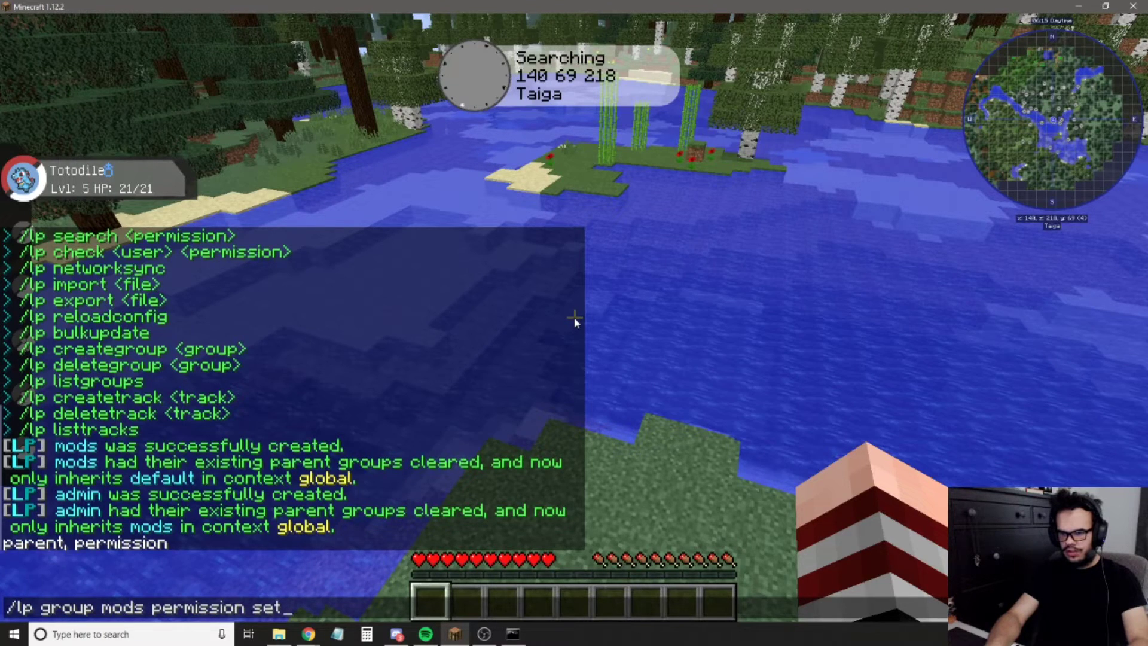
{"action": "type", "text": "et luckperms"}
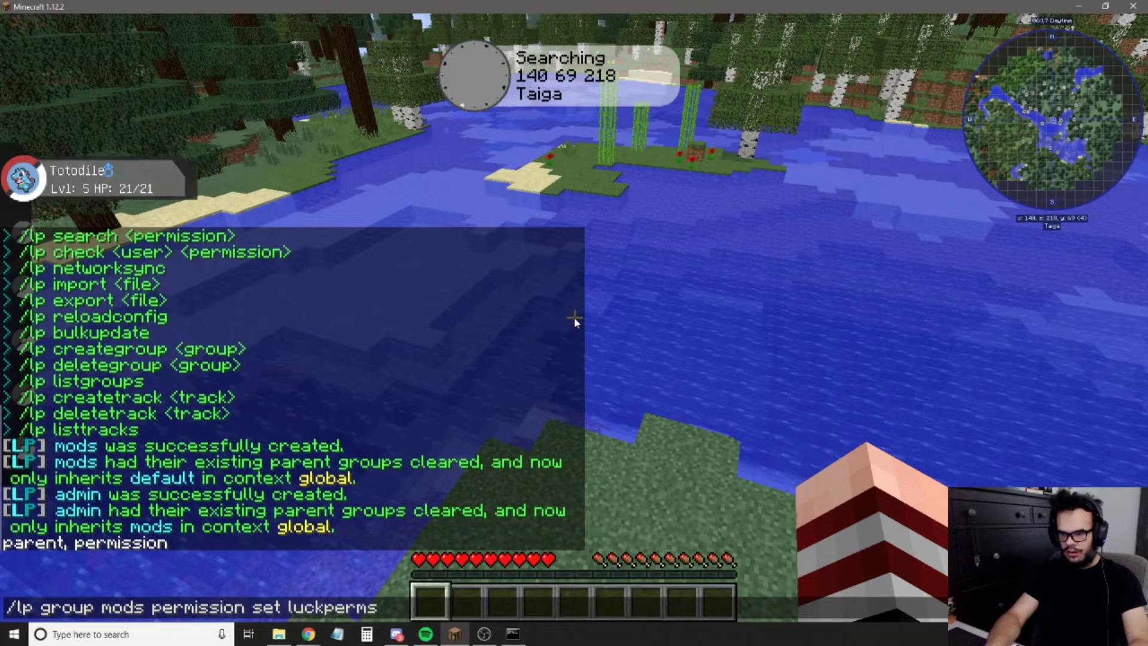
{"action": "key", "text": "Tab"}
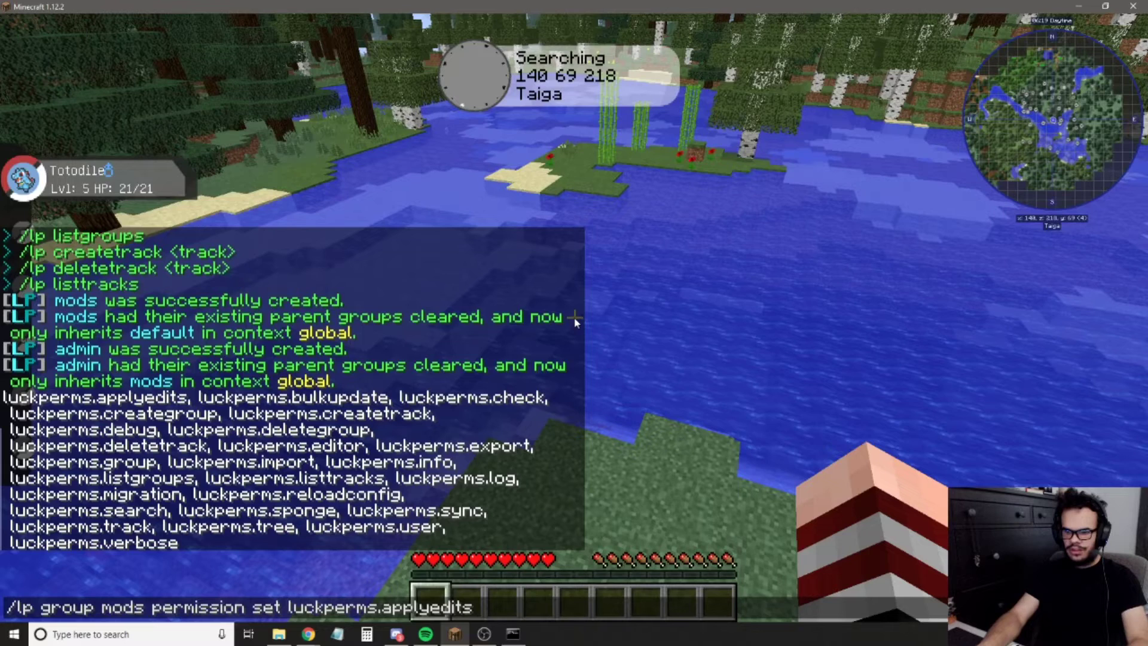
{"action": "key", "text": "Tab"}
{"action": "key", "text": "Tab"}
{"action": "key", "text": "Tab"}
{"action": "key", "text": "Tab"}
- Erase the luckperms node, try mine as the node instead, and abandon the unfinished mods permission command
{"action": "key", "text": "BackSpace"}
{"action": "key", "text": "BackSpace"}
{"action": "key", "text": "BackSpace"}
{"action": "key", "text": "BackSpace"}
{"action": "key", "text": "BackSpace"}
{"action": "key", "text": "BackSpace"}
{"action": "key", "text": "BackSpace"}
{"action": "key", "text": "BackSpace"}
{"action": "key", "text": "BackSpace"}
{"action": "key", "text": "BackSpace"}
{"action": "key", "text": "BackSpace"}
{"action": "key", "text": "BackSpace"}
{"action": "key", "text": "BackSpace"}
{"action": "key", "text": "BackSpace"}
{"action": "key", "text": "BackSpace"}
{"action": "key", "text": "BackSpace"}
{"action": "key", "text": "BackSpace"}
{"action": "key", "text": "BackSpace"}
{"action": "key", "text": "BackSpace"}
{"action": "key", "text": "BackSpace"}
{"action": "key", "text": "BackSpace"}
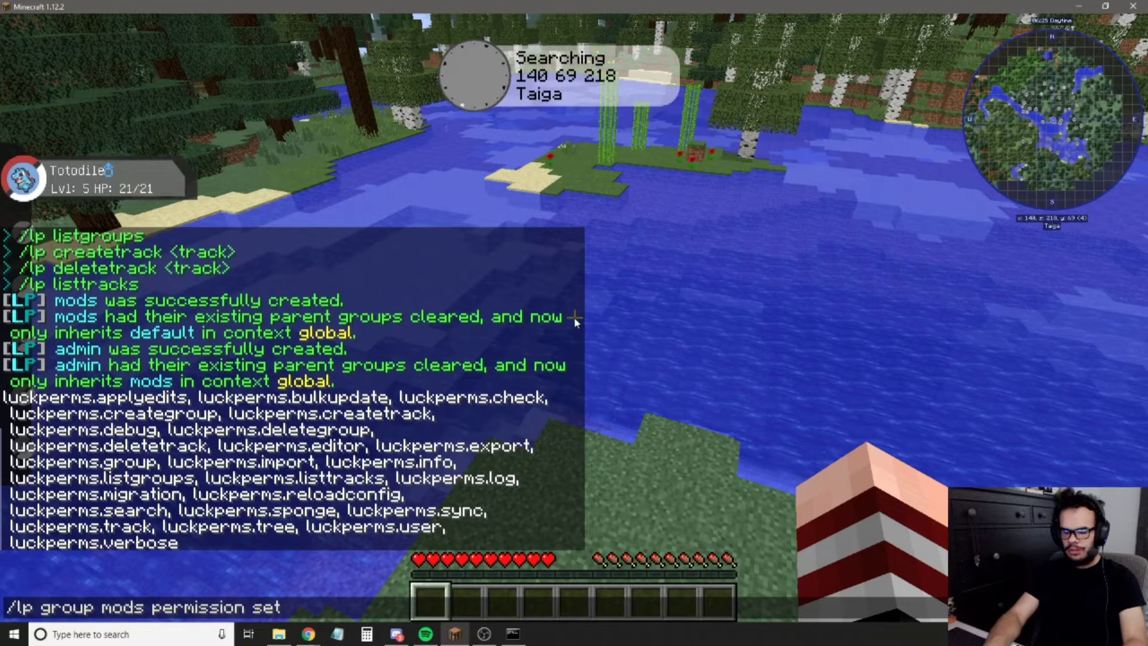
{"action": "type", "text": "mine"}
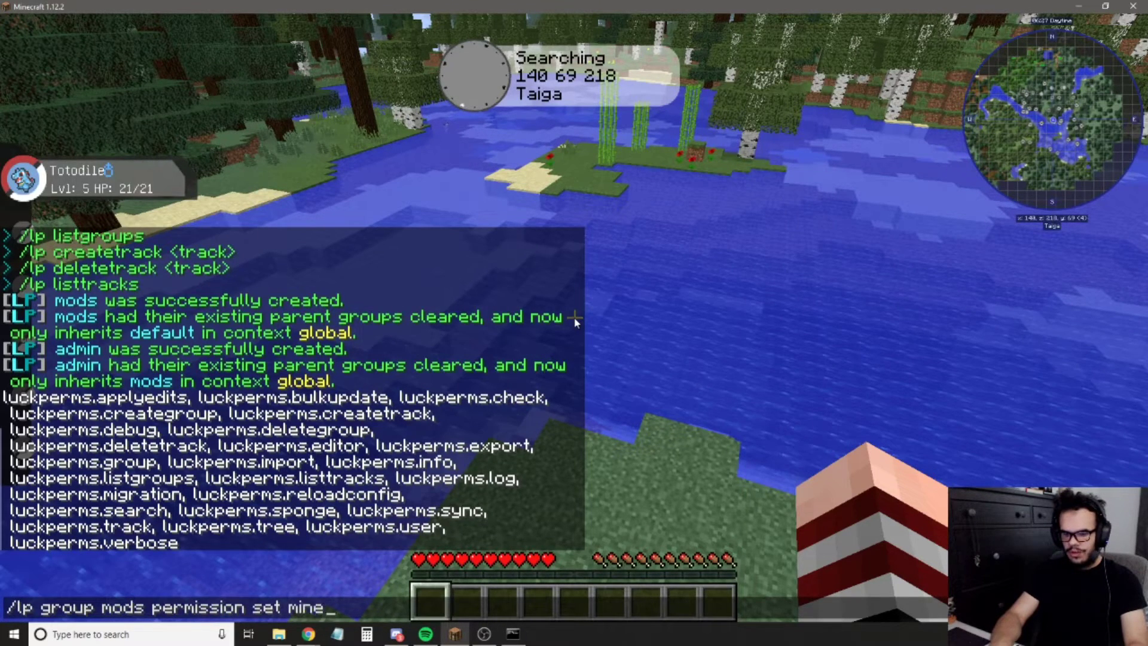
{"action": "key", "text": "BackSpace"}
{"action": "key", "text": "BackSpace"}
{"action": "key", "text": "BackSpace"}
{"action": "key", "text": "BackSpace"}
{"action": "key", "text": "BackSpace"}
{"action": "key", "text": "BackSpace"}
{"action": "key", "text": "BackSpace"}
{"action": "key", "text": "BackSpace"}
{"action": "key", "text": "BackSpace"}
{"action": "key", "text": "BackSpace"}
{"action": "key", "text": "BackSpace"}
{"action": "key", "text": "BackSpace"}
{"action": "key", "text": "BackSpace"}
{"action": "key", "text": "BackSpace"}
{"action": "key", "text": "BackSpace"}
{"action": "key", "text": "BackSpace"}
{"action": "key", "text": "BackSpace"}
{"action": "key", "text": "BackSpace"}
{"action": "key", "text": "BackSpace"}
{"action": "key", "text": "BackSpace"}
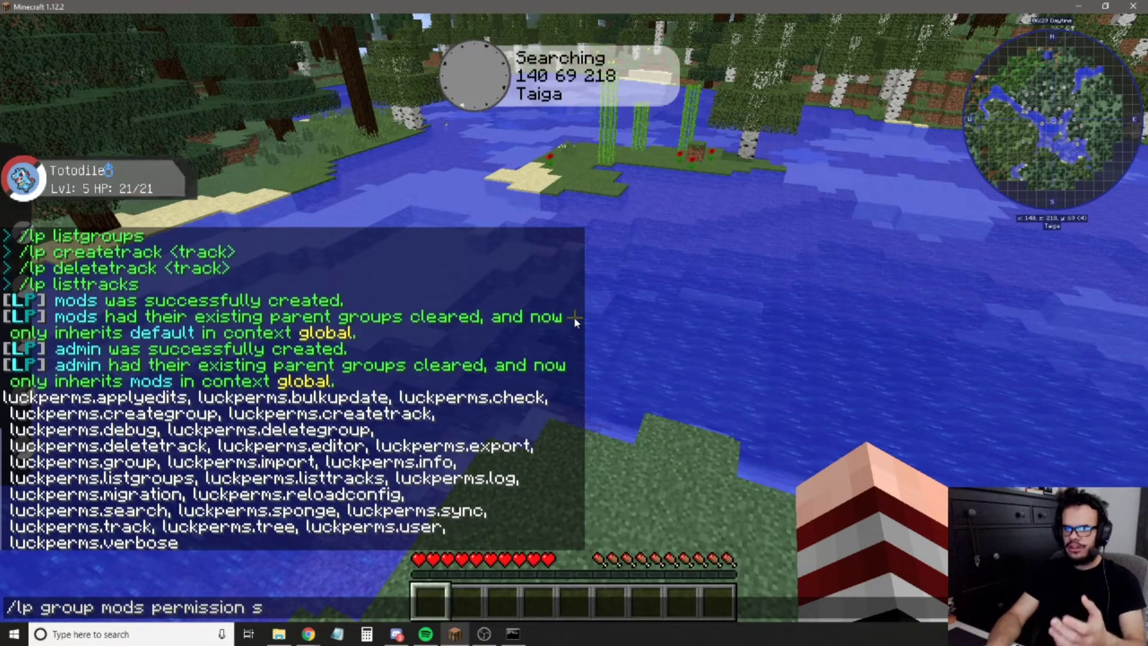
{"action": "key", "text": "Escape"}
{"action": "key", "text": "e"}
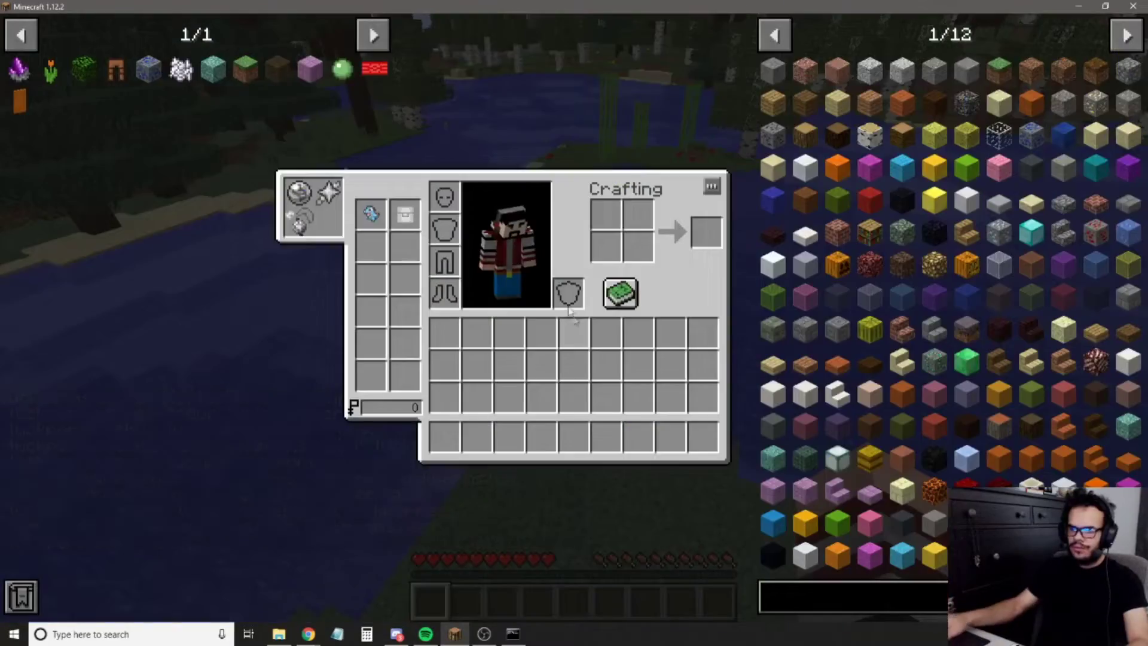
{"action": "key", "text": "e"}
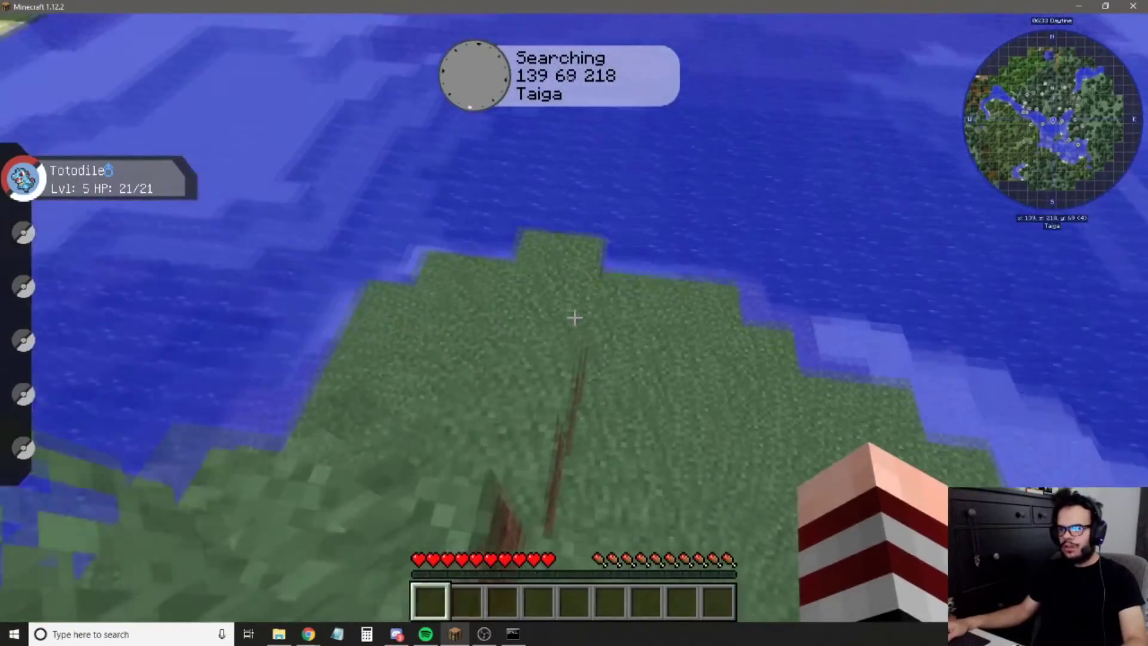
{"action": "key", "text": "w"}
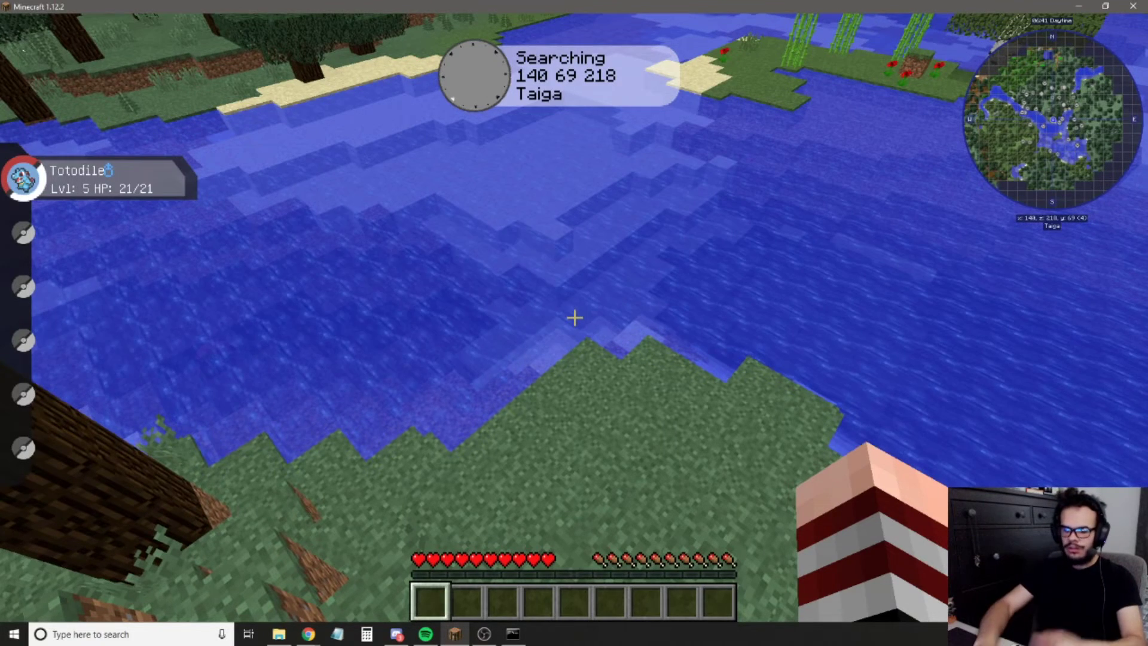
- Draft the chat command /lp group default permission set, without adding a permission node
{"action": "key", "text": "slash"}
{"action": "type", "text": "lp "}
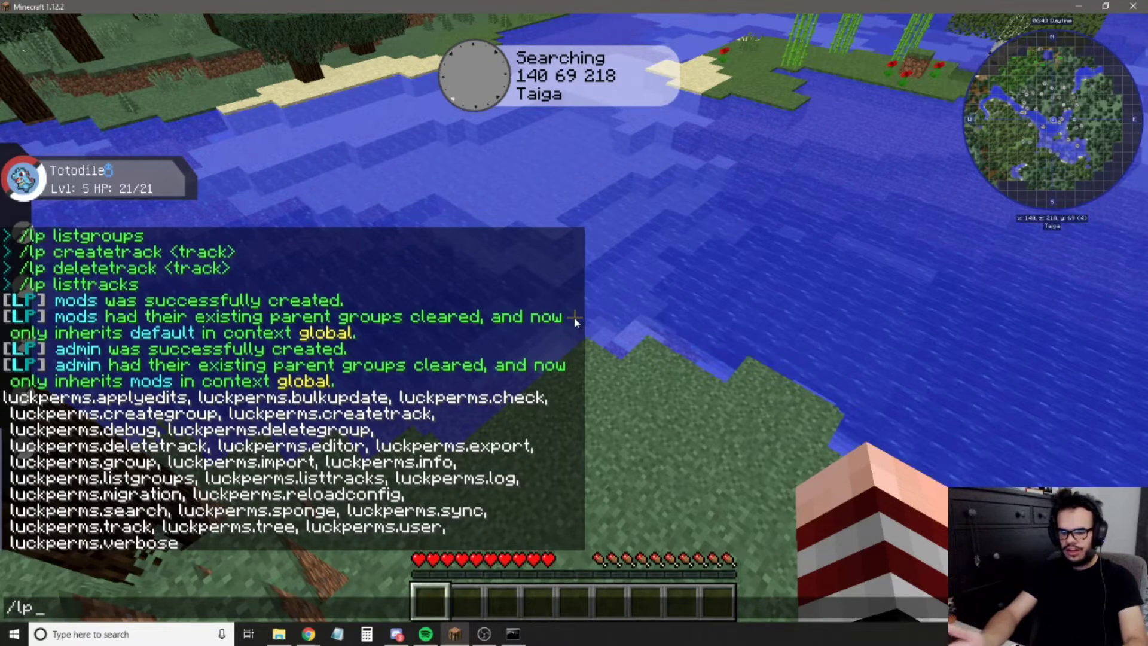
{"action": "type", "text": " group default "}
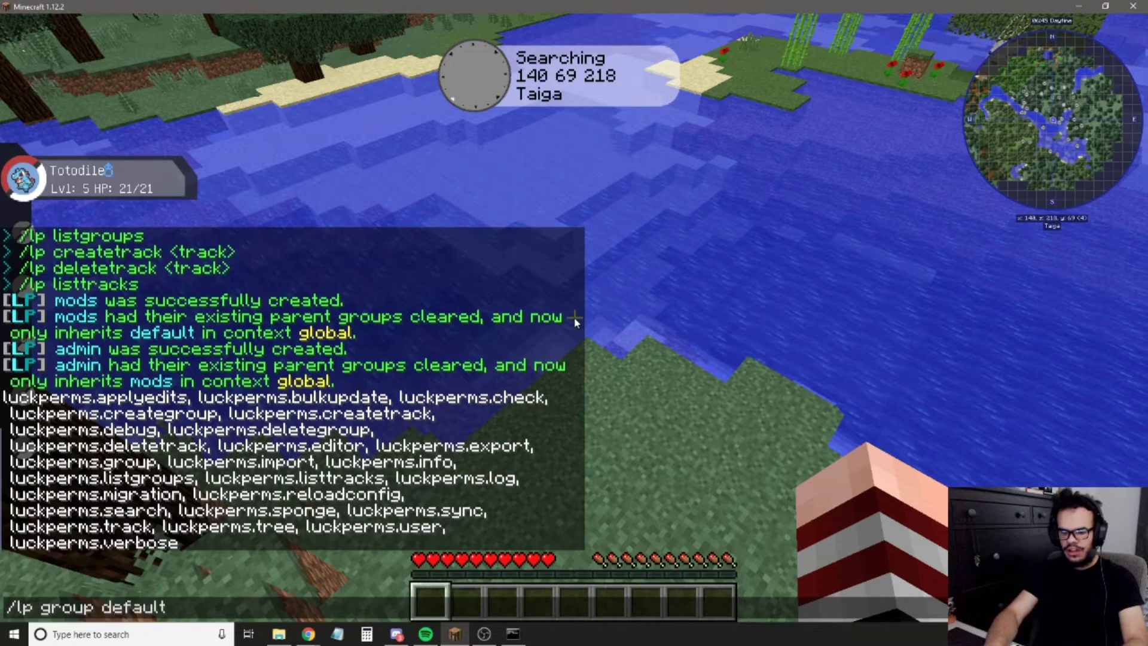
{"action": "type", "text": "p"}
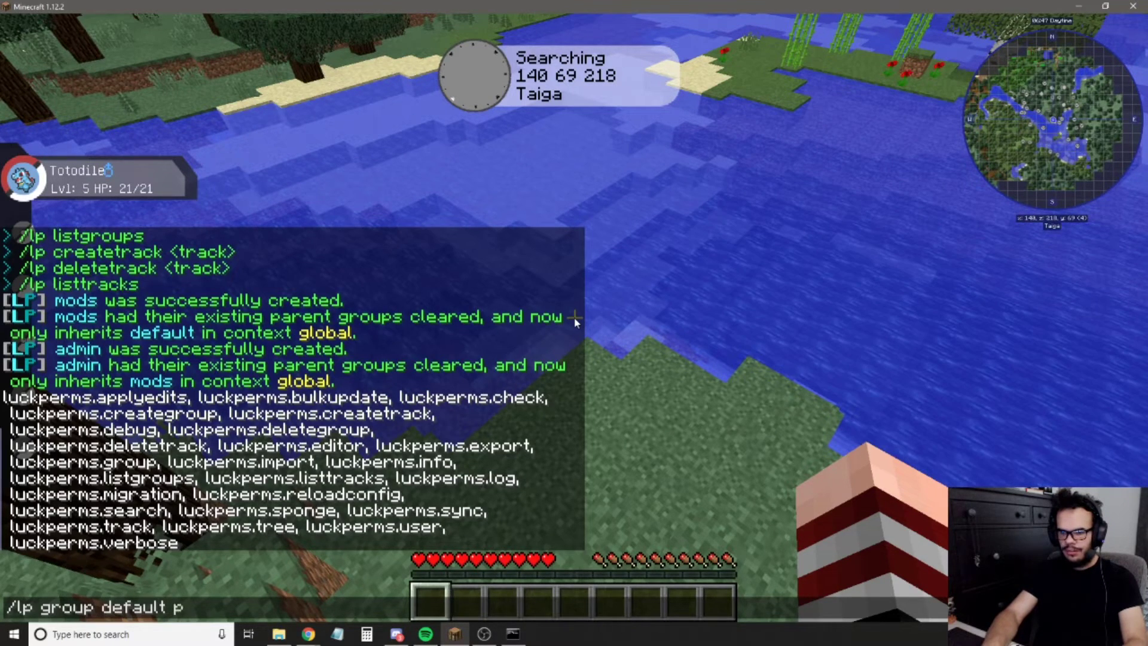
{"action": "type", "text": "ermission set"}
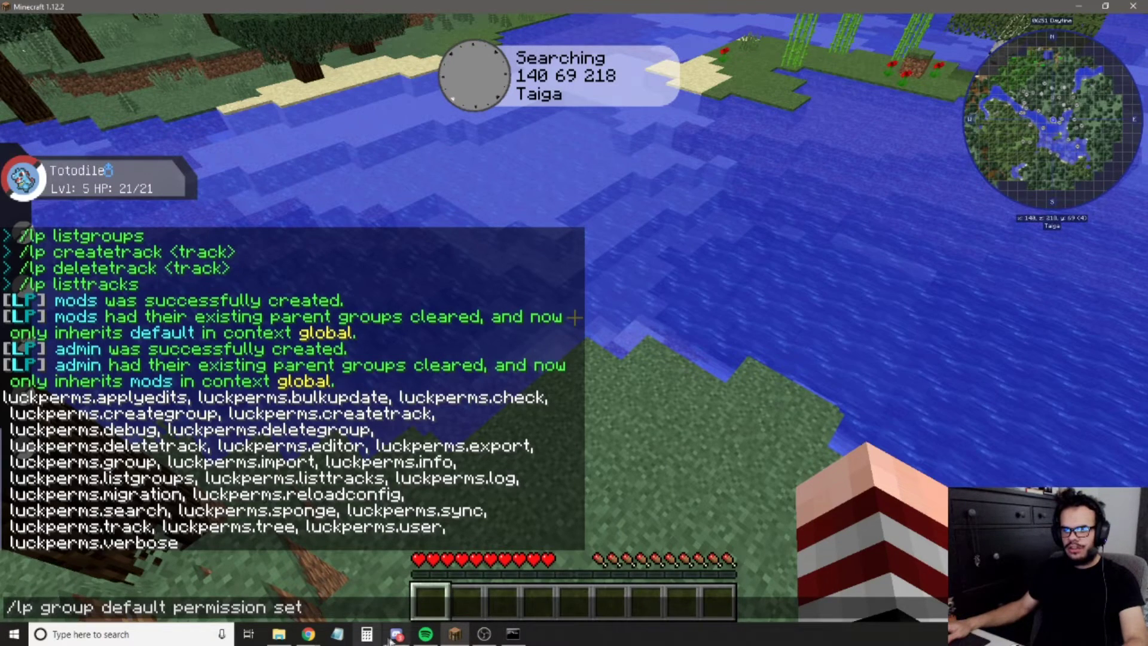
- Switch to Chrome and bring up the permission node table on the LuckPerms GitHub wiki's Permissions page
{"action": "key", "text": "alt+Tab"}
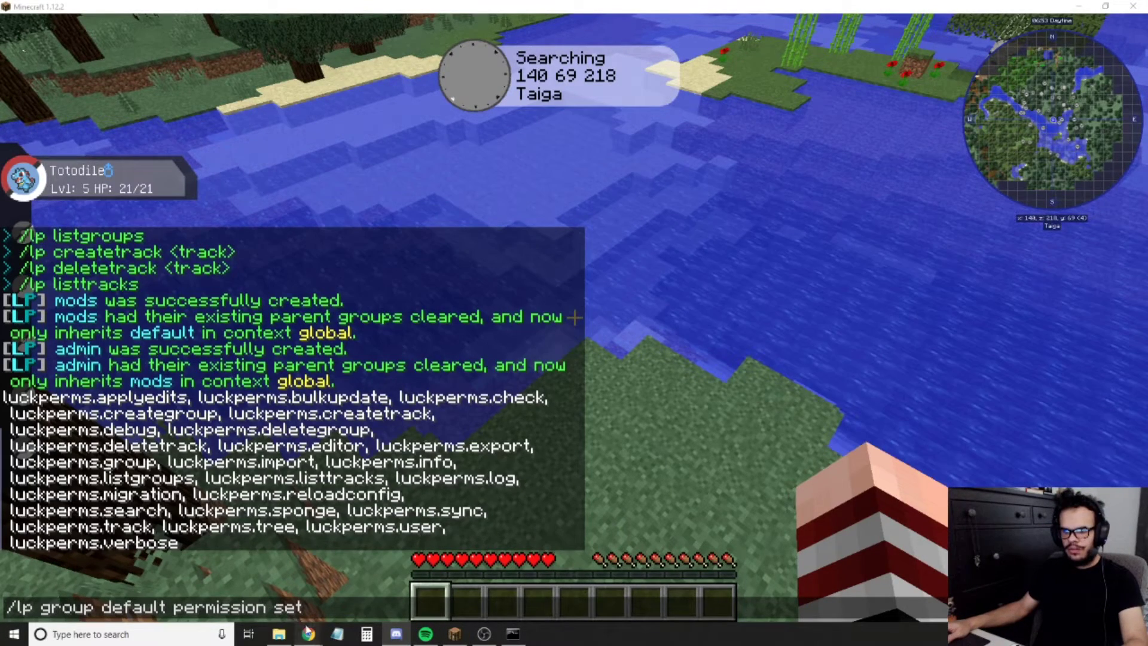
{"action": "mouse_move", "coordinate": [309, 633]}
{"action": "left_click", "coordinate": [321, 577]}
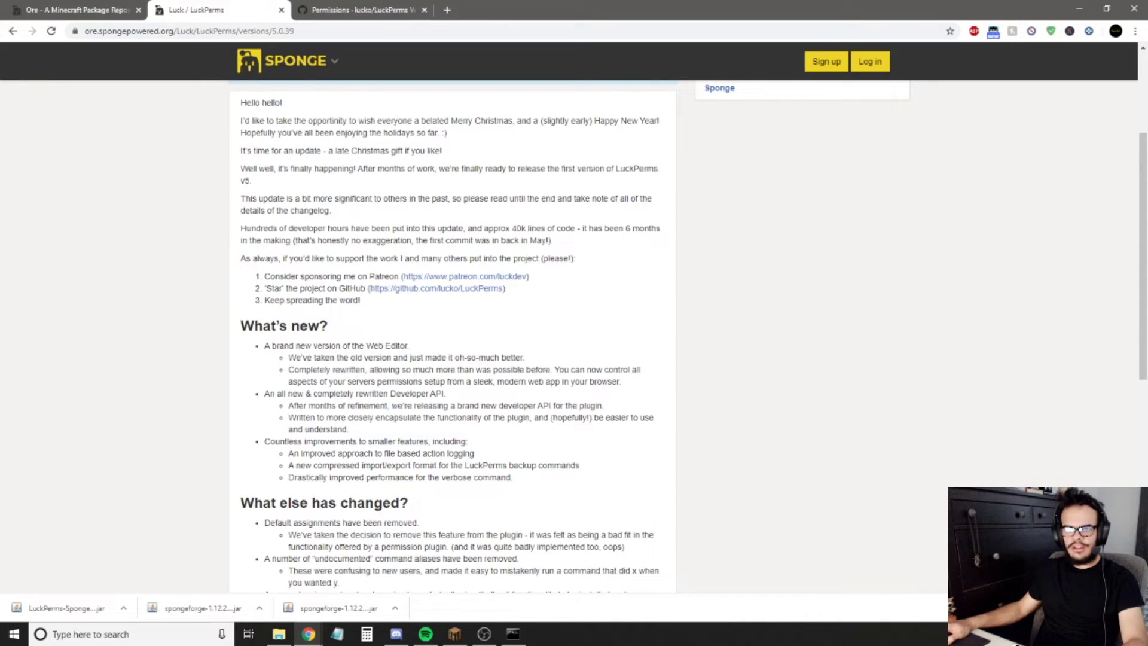
{"action": "left_click", "coordinate": [460, 289]}
{"action": "left_click", "coordinate": [361, 9]}
{"action": "scroll", "coordinate": [367, 309], "scroll_direction": "down", "scroll_amount": 3}
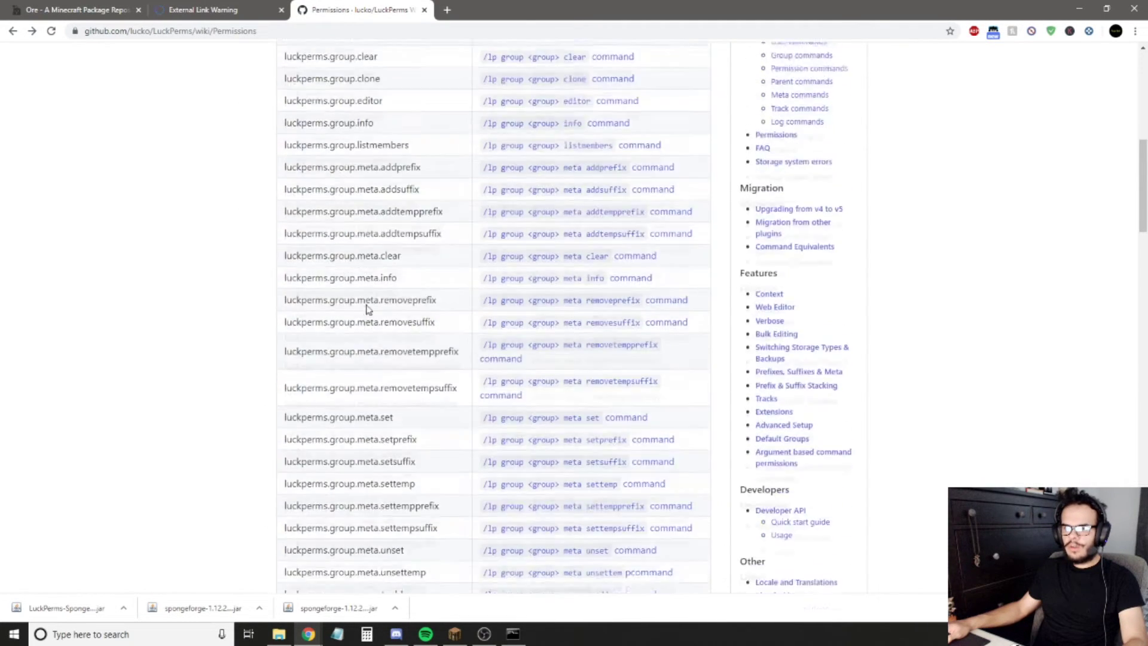
- Highlight the luckperms.group.meta.removeprefix node as an example and look back over the start of the permission table
{"action": "left_click_drag", "start_coordinate": [437, 284], "coordinate": [289, 280]}
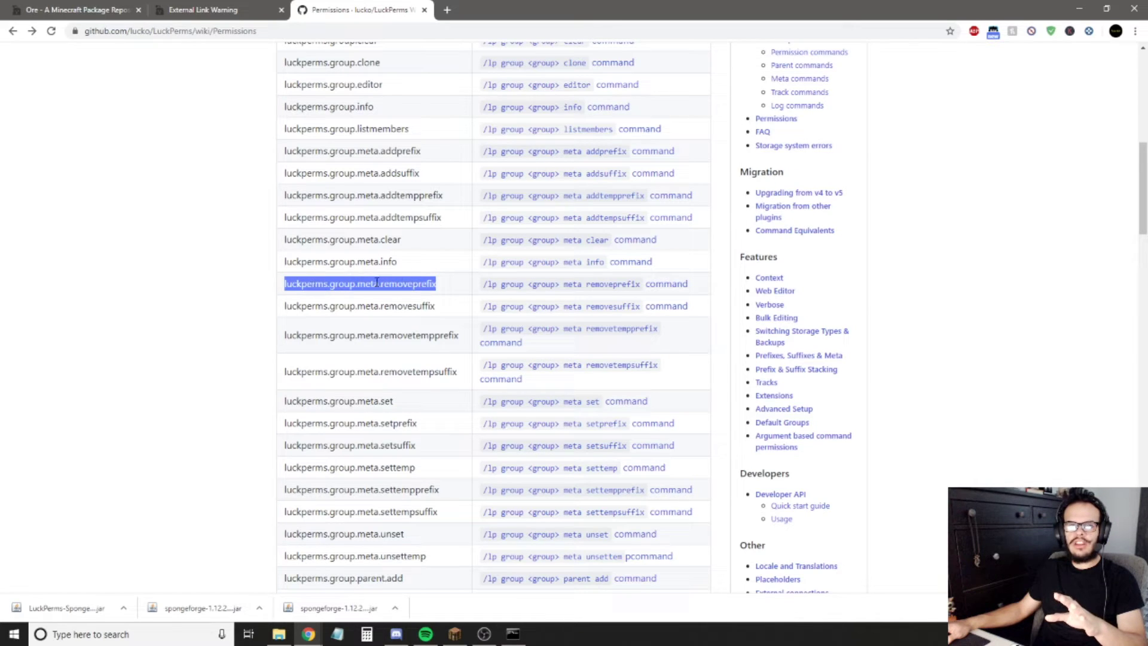
{"action": "left_click_drag", "start_coordinate": [449, 273], "coordinate": [281, 285]}
{"action": "left_click", "coordinate": [444, 285]}
{"action": "left_click", "coordinate": [286, 285]}
{"action": "scroll", "coordinate": [316, 287], "scroll_direction": "up", "scroll_amount": 5}
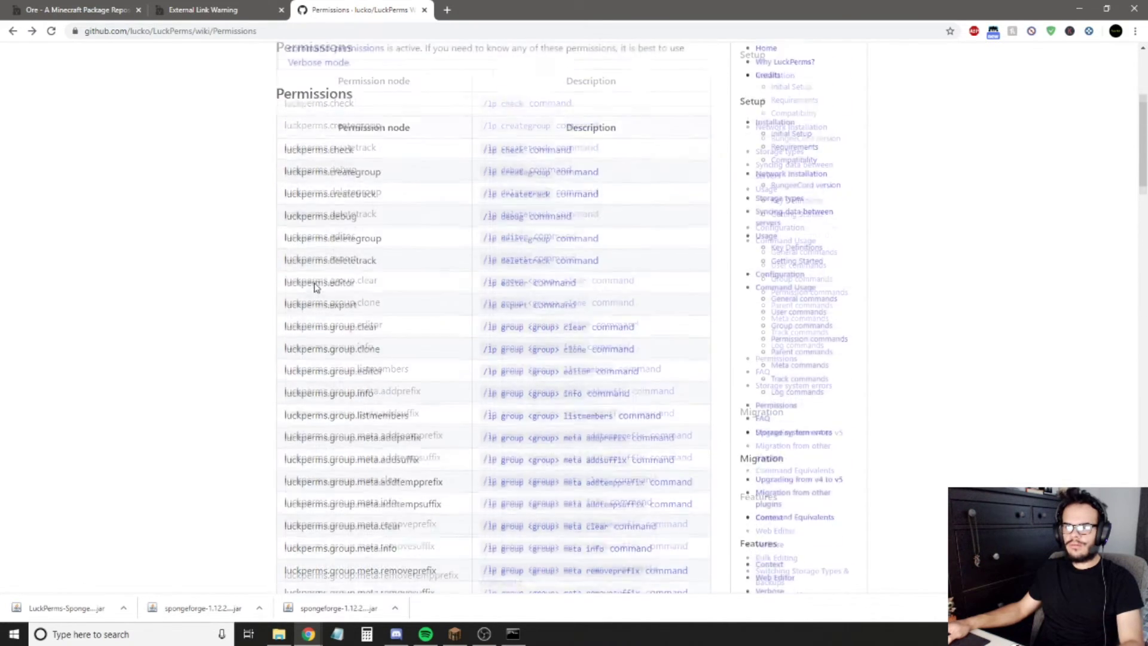
{"action": "scroll", "coordinate": [315, 287], "scroll_direction": "up", "scroll_amount": 4}
- Switch back to Minecraft and abandon the unfinished default group permission command
{"action": "left_click", "coordinate": [456, 632]}
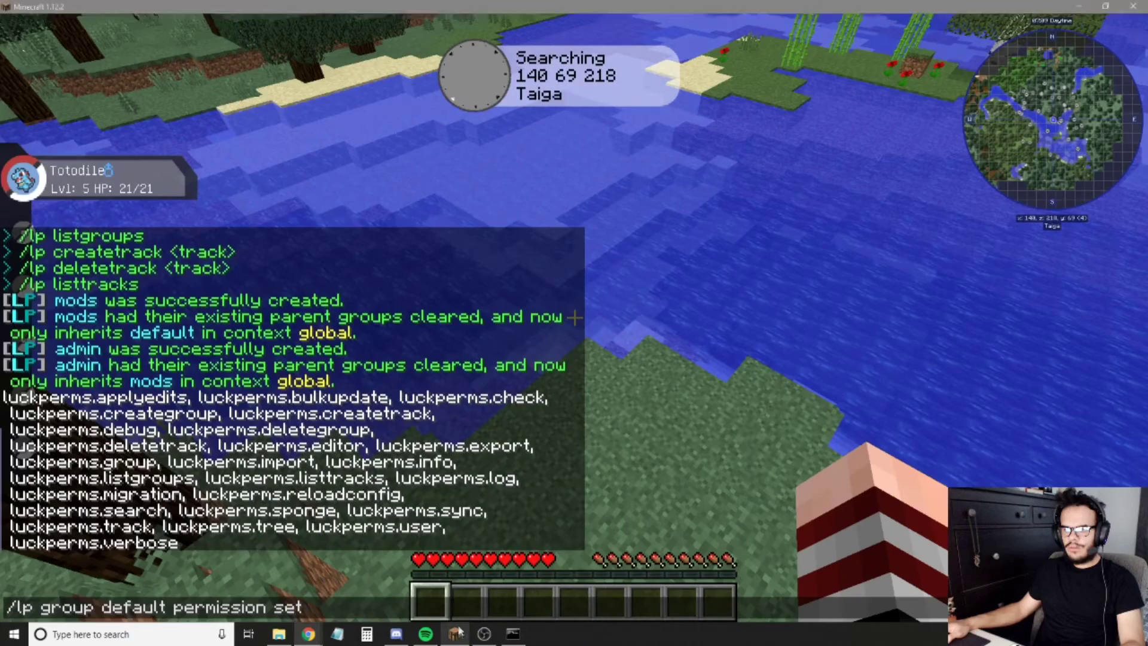
{"action": "key", "text": "Escape"}
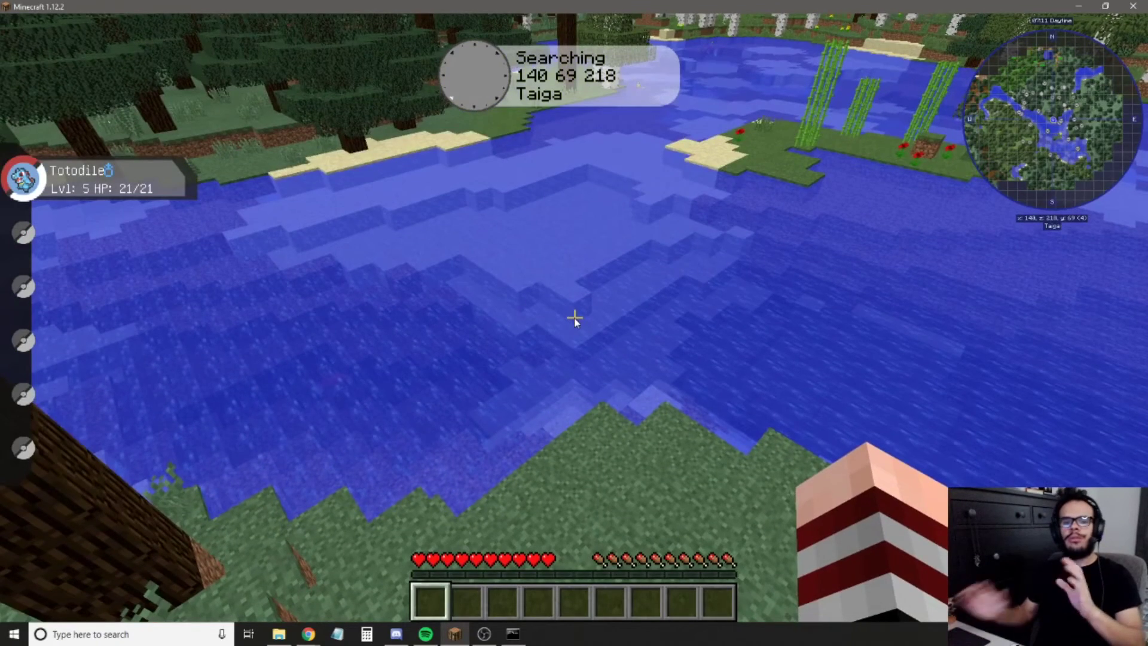